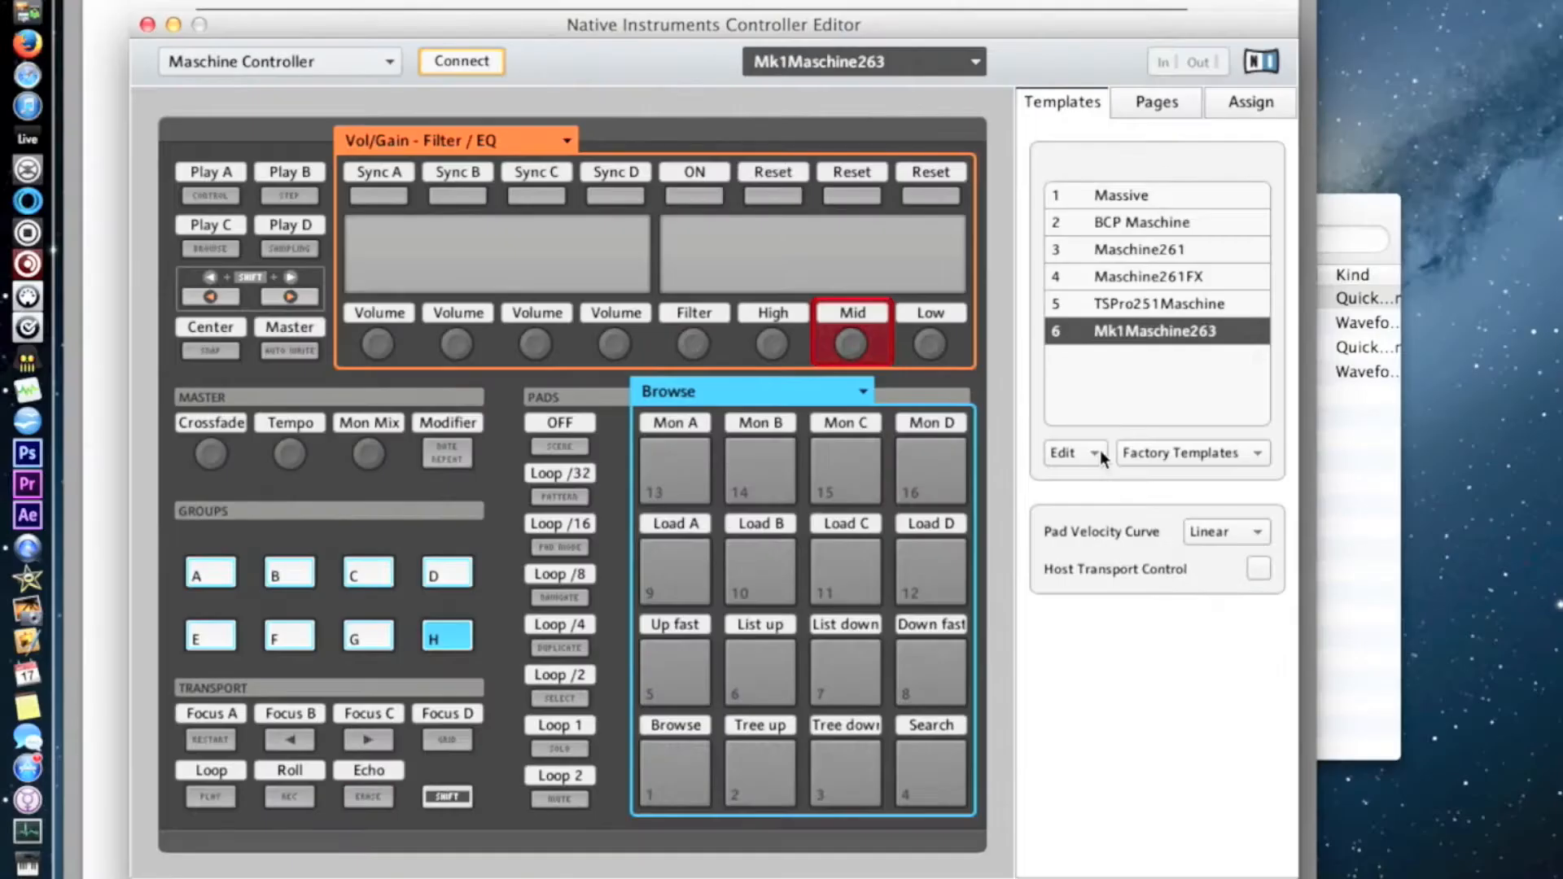
Create a new controller template and rename its two knob pages as Volume / EQ and Remix
{"action": "left_click", "coordinate": [1294, 577]}
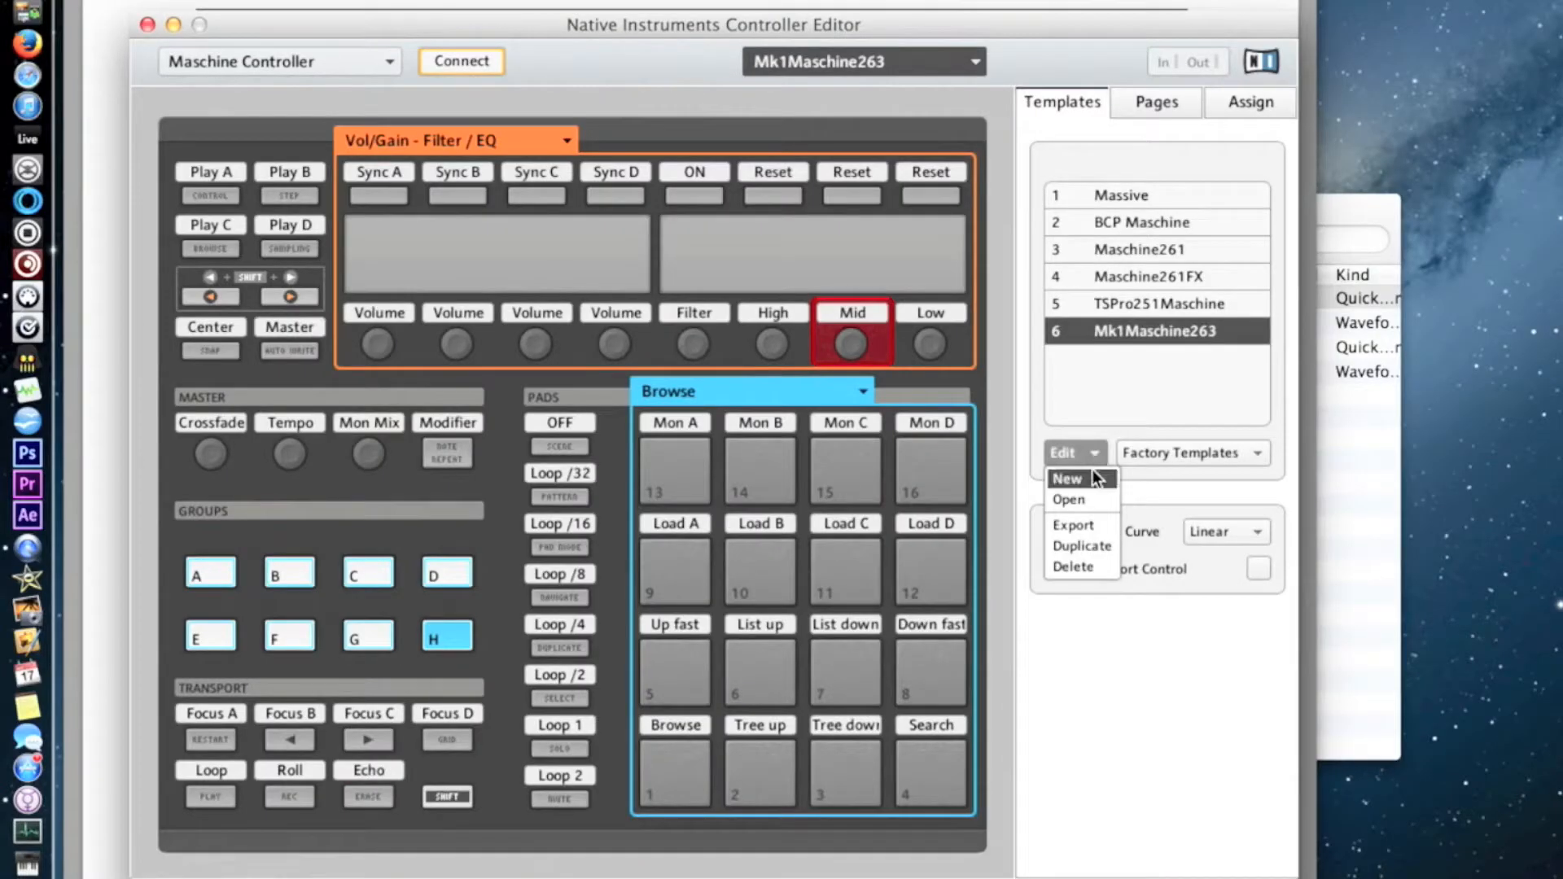
{"action": "left_click", "coordinate": [1066, 478]}
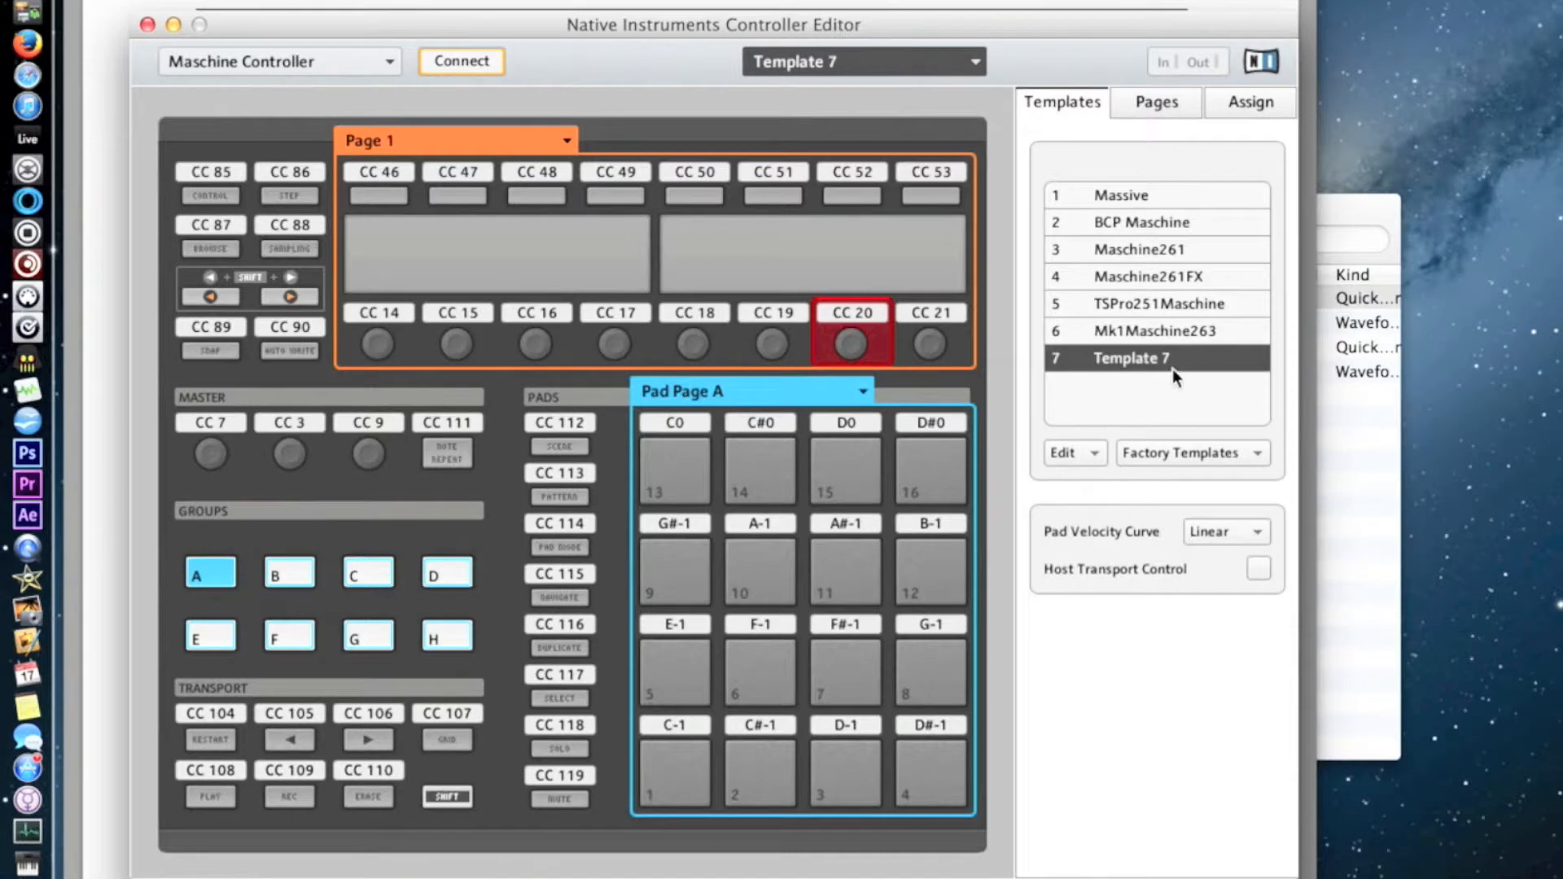
{"action": "left_click", "coordinate": [1146, 104]}
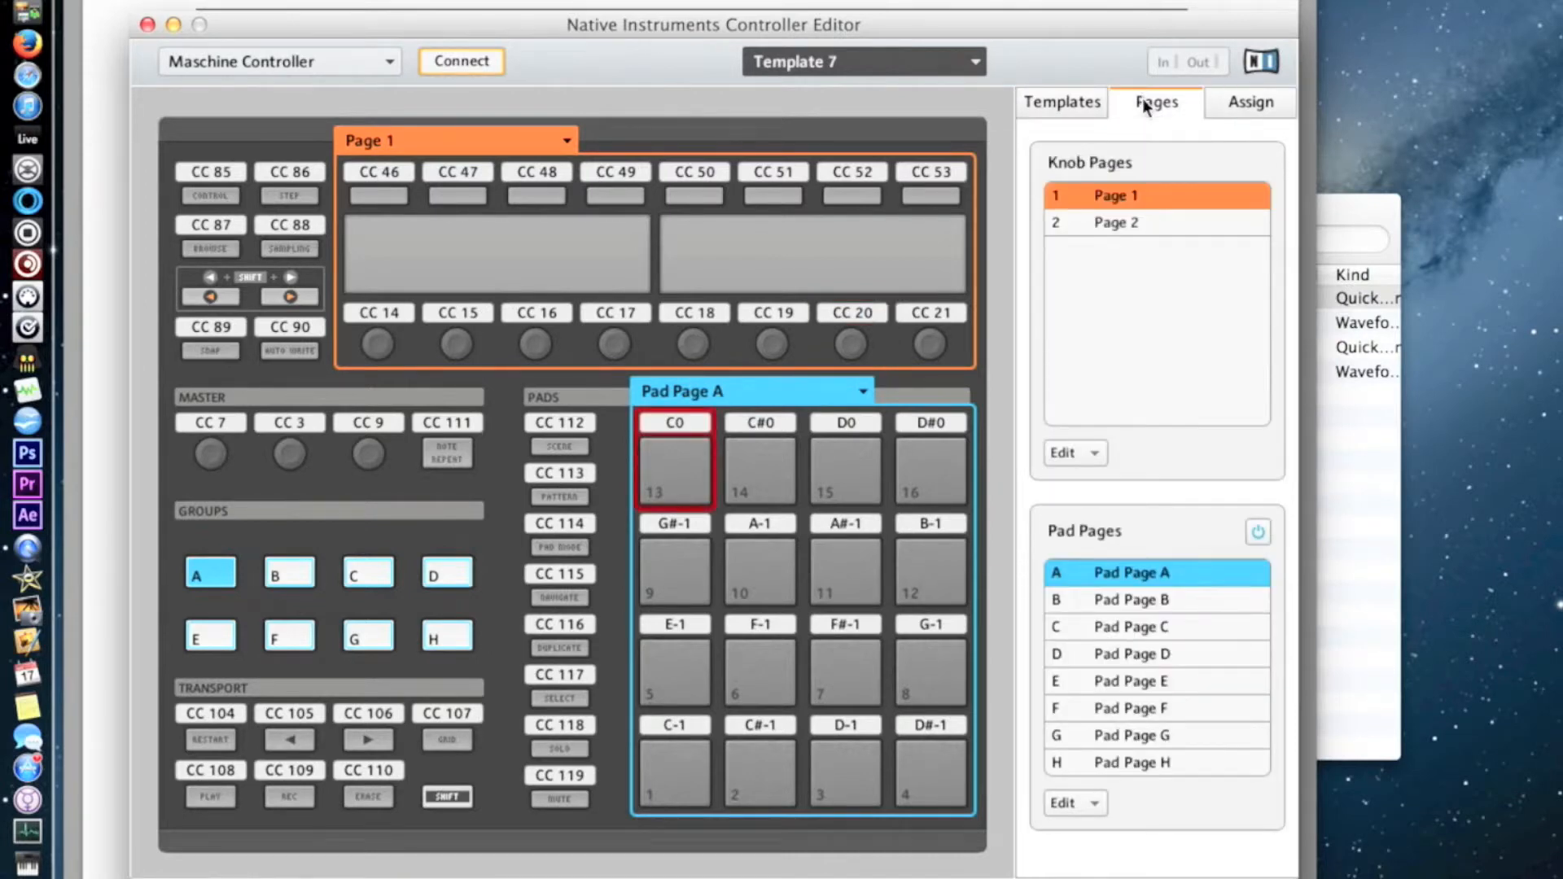
{"action": "double_click", "coordinate": [1123, 198]}
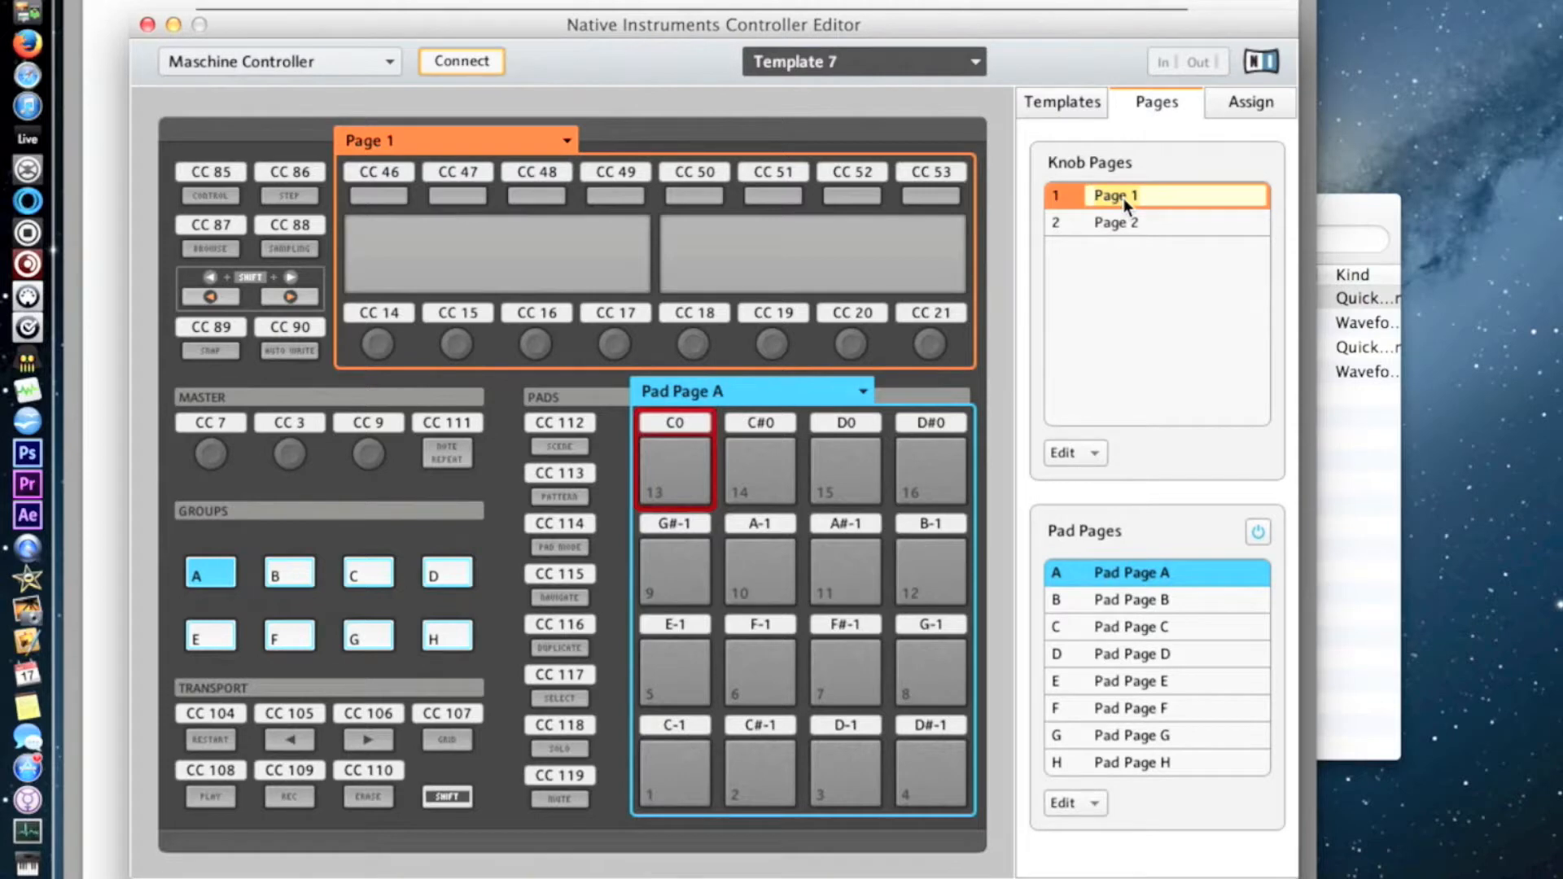
{"action": "type", "text": "Volume / EQ"}
{"action": "key", "text": "Return"}
{"action": "double_click", "coordinate": [1120, 223]}
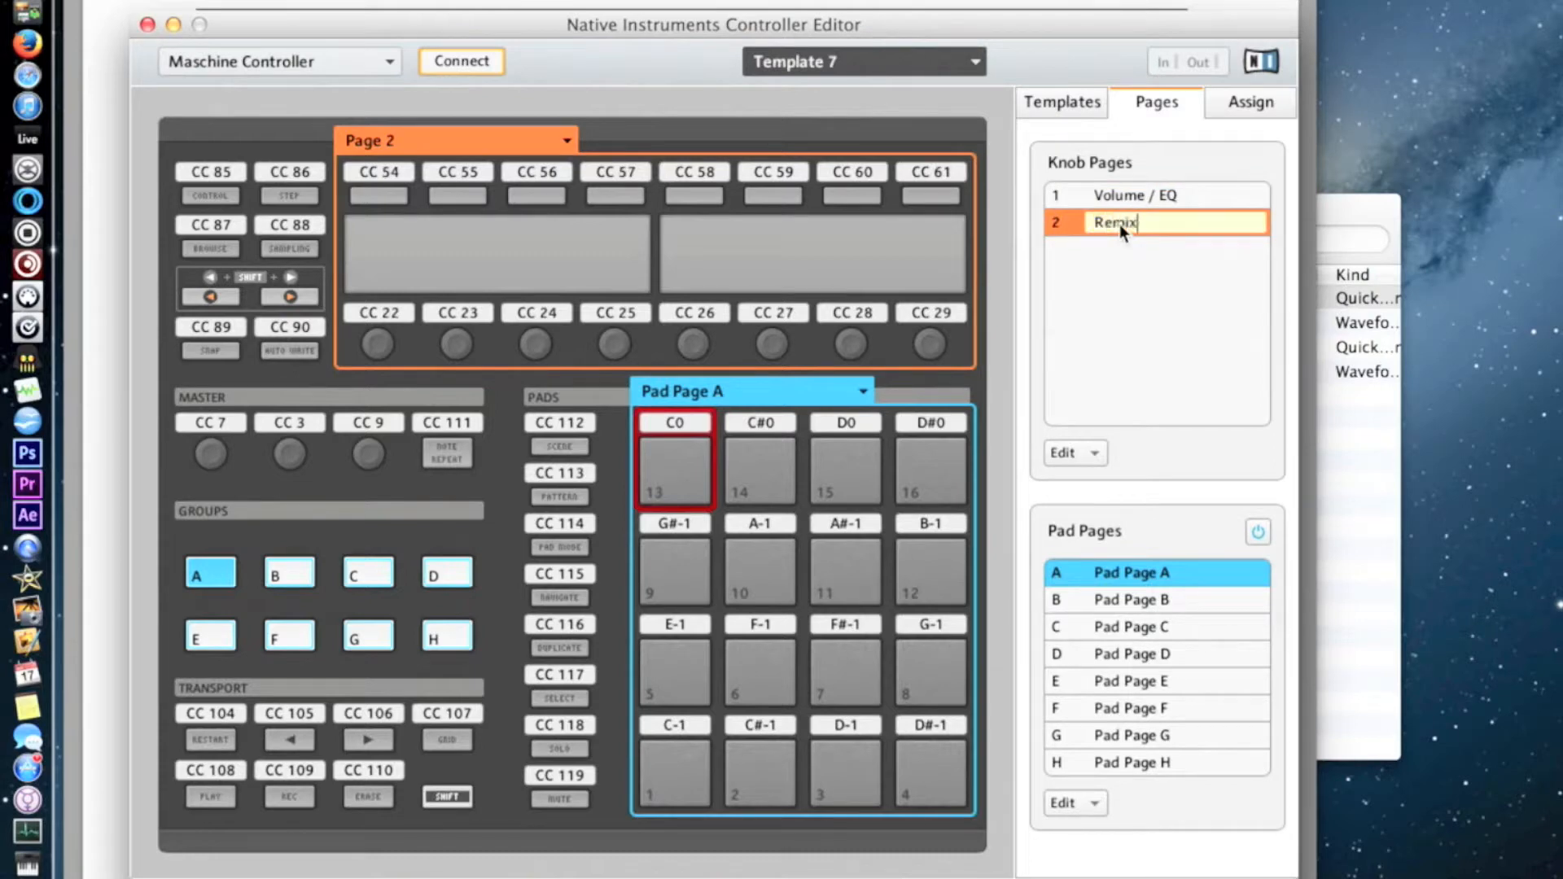
{"action": "key", "text": "Return"}
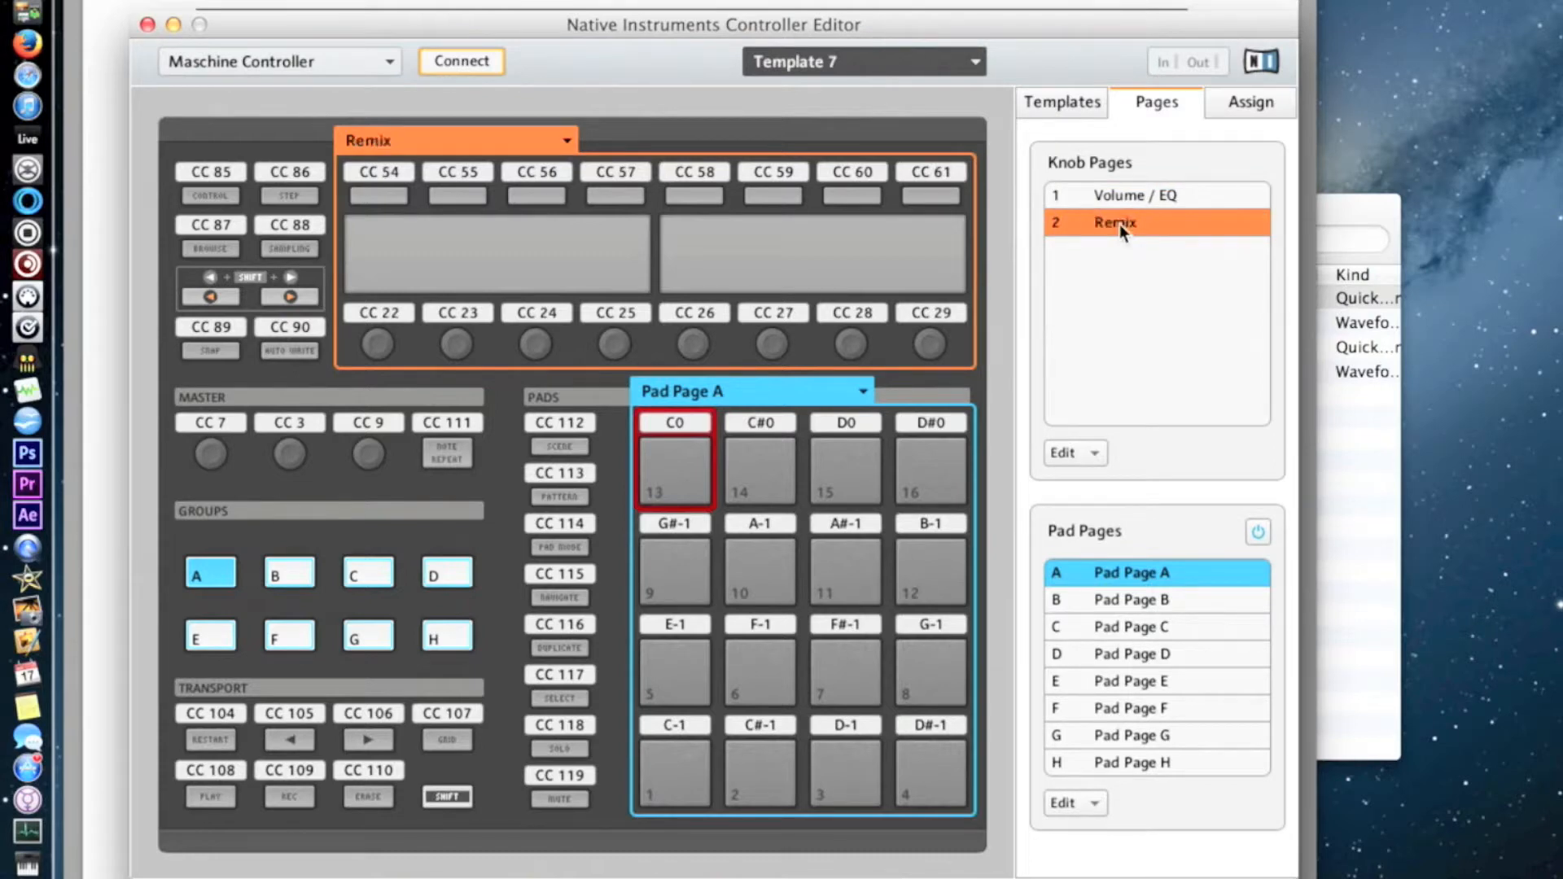
Rename pad pages A and B as Cues and Remix, and disable pad pages for the template
{"action": "double_click", "coordinate": [1130, 574]}
{"action": "type", "text": "Cues"}
{"action": "key", "text": "Return"}
{"action": "double_click", "coordinate": [1148, 602]}
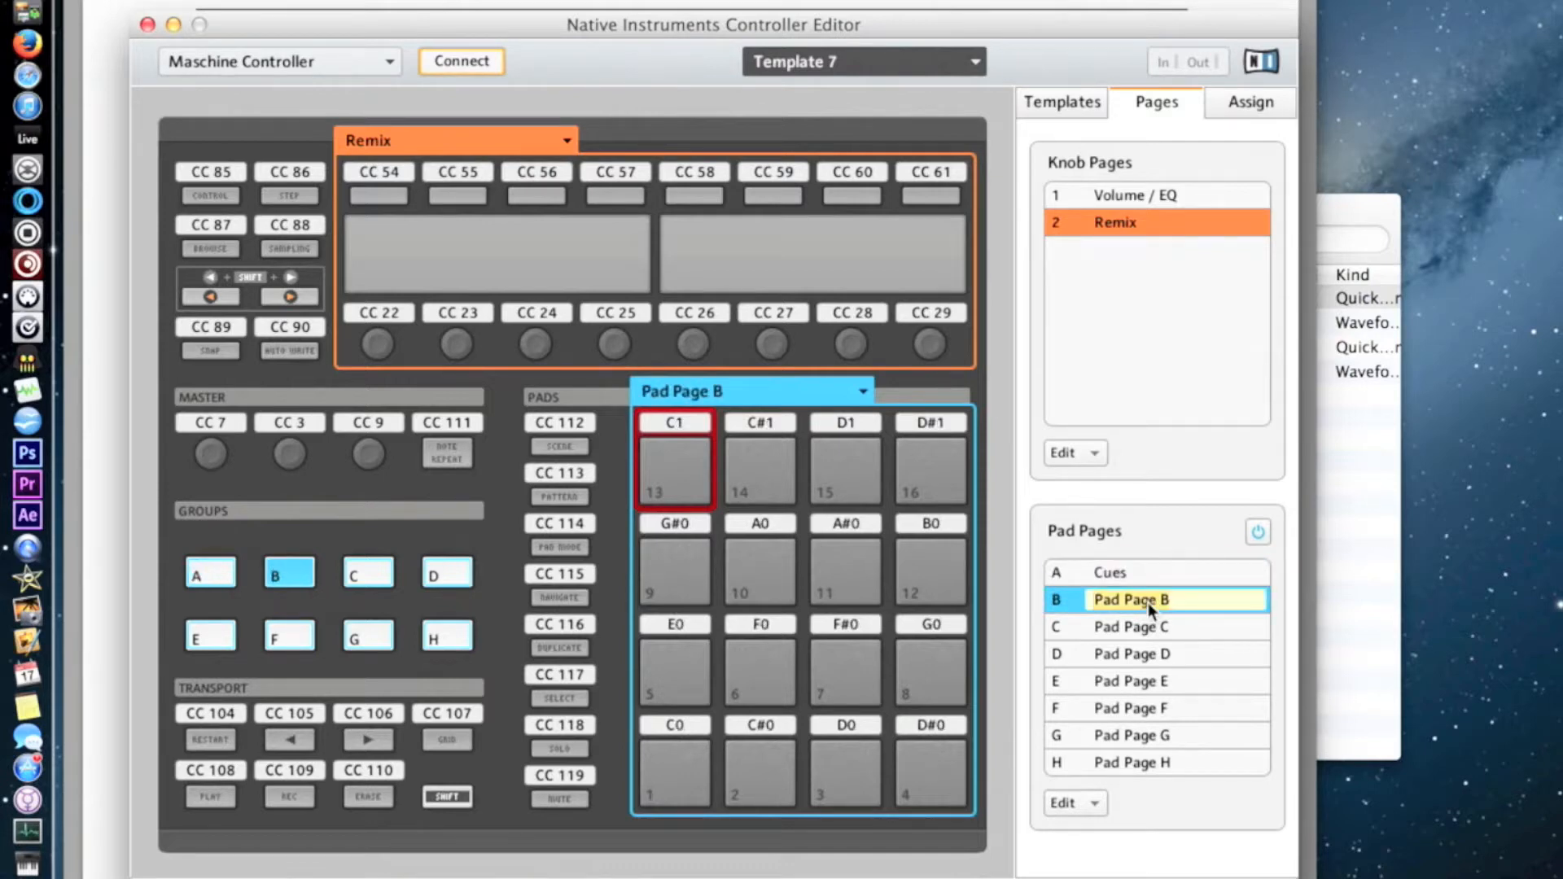
{"action": "type", "text": "Remix"}
{"action": "key", "text": "Return"}
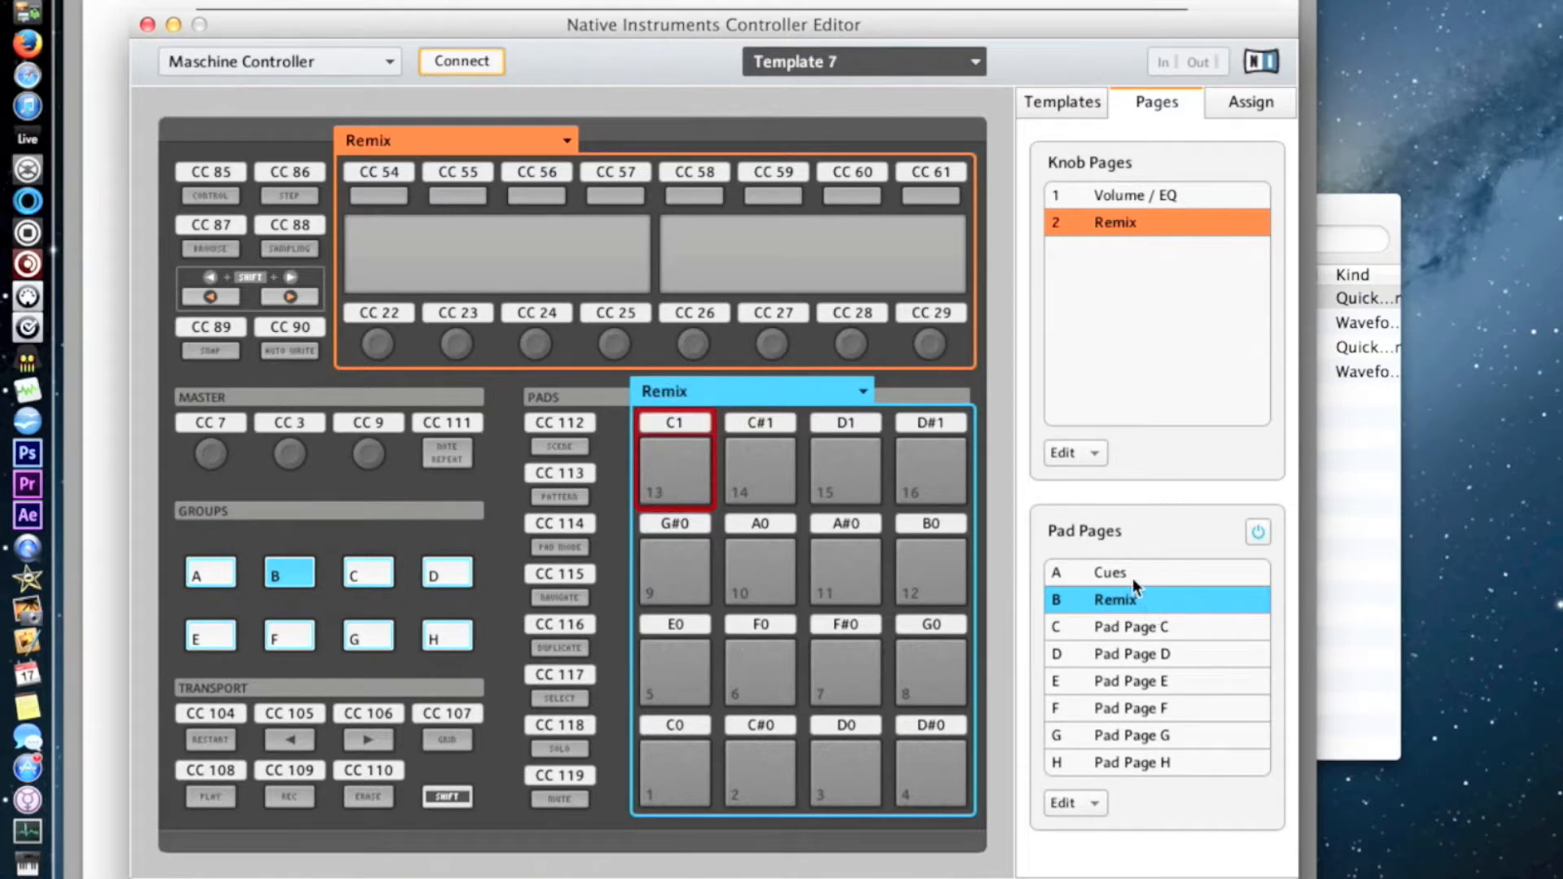
{"action": "left_click", "coordinate": [1130, 571]}
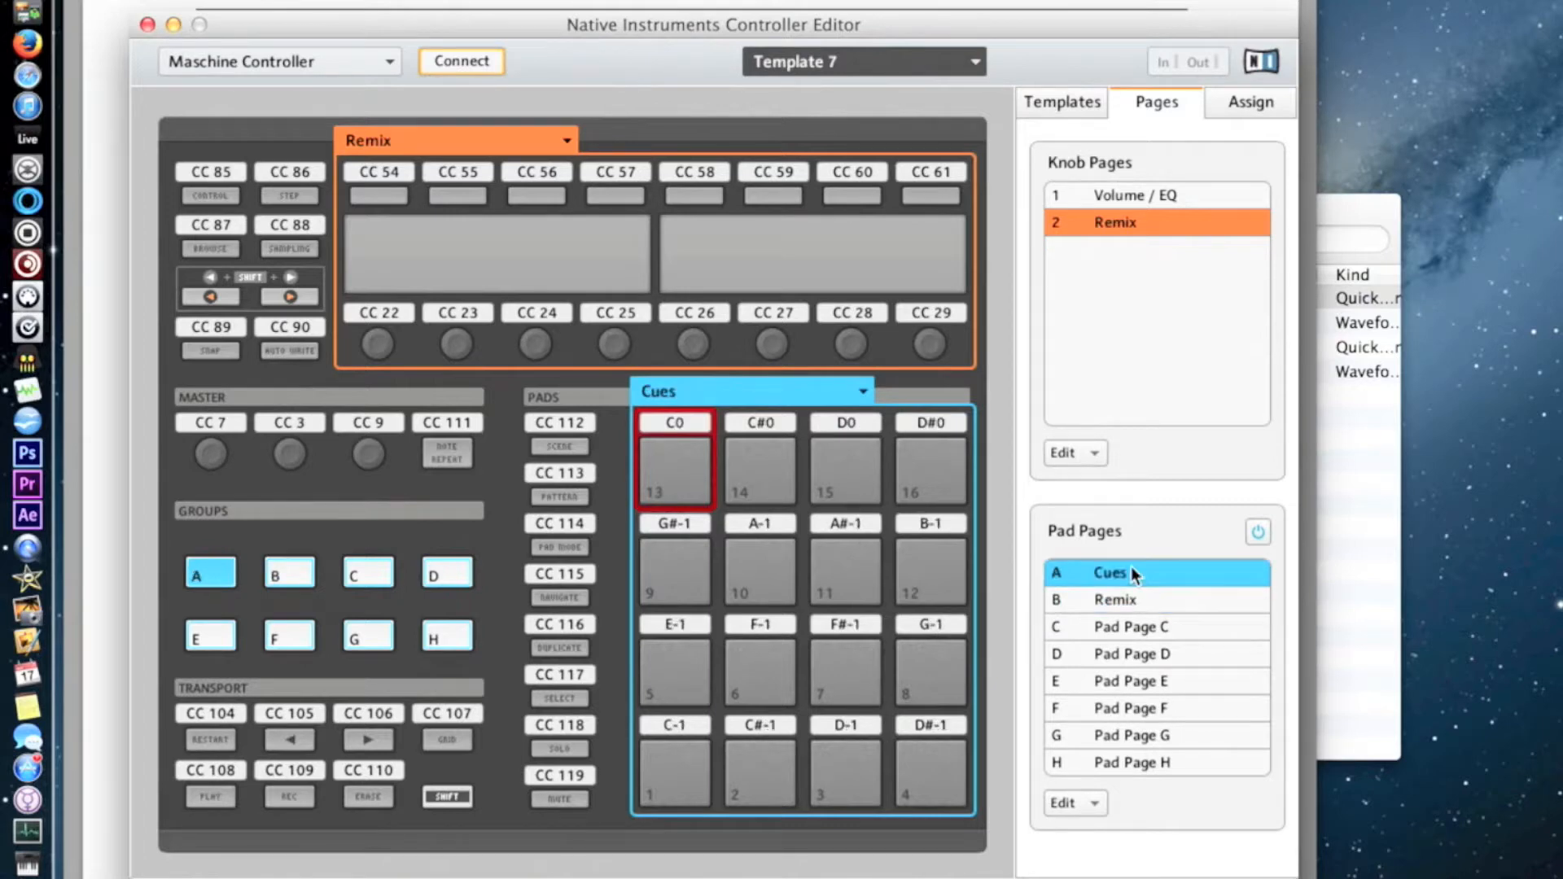
{"action": "left_click", "coordinate": [1259, 533]}
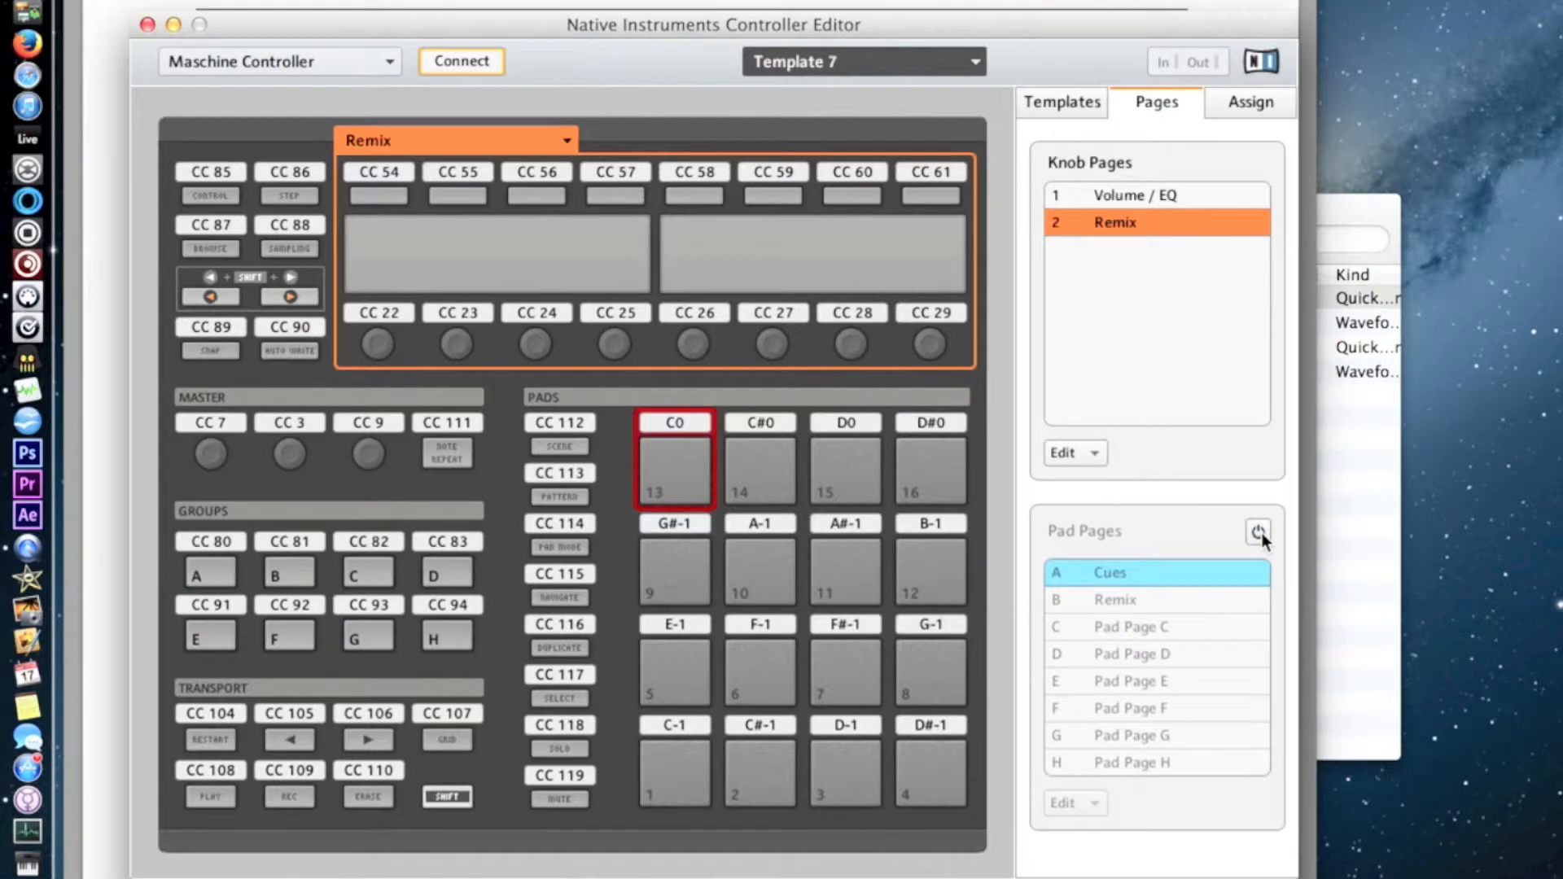
Label group buttons A to D as Play A, Play B, Play C and Play D, and set button A's mode to Gate
{"action": "left_click", "coordinate": [218, 539]}
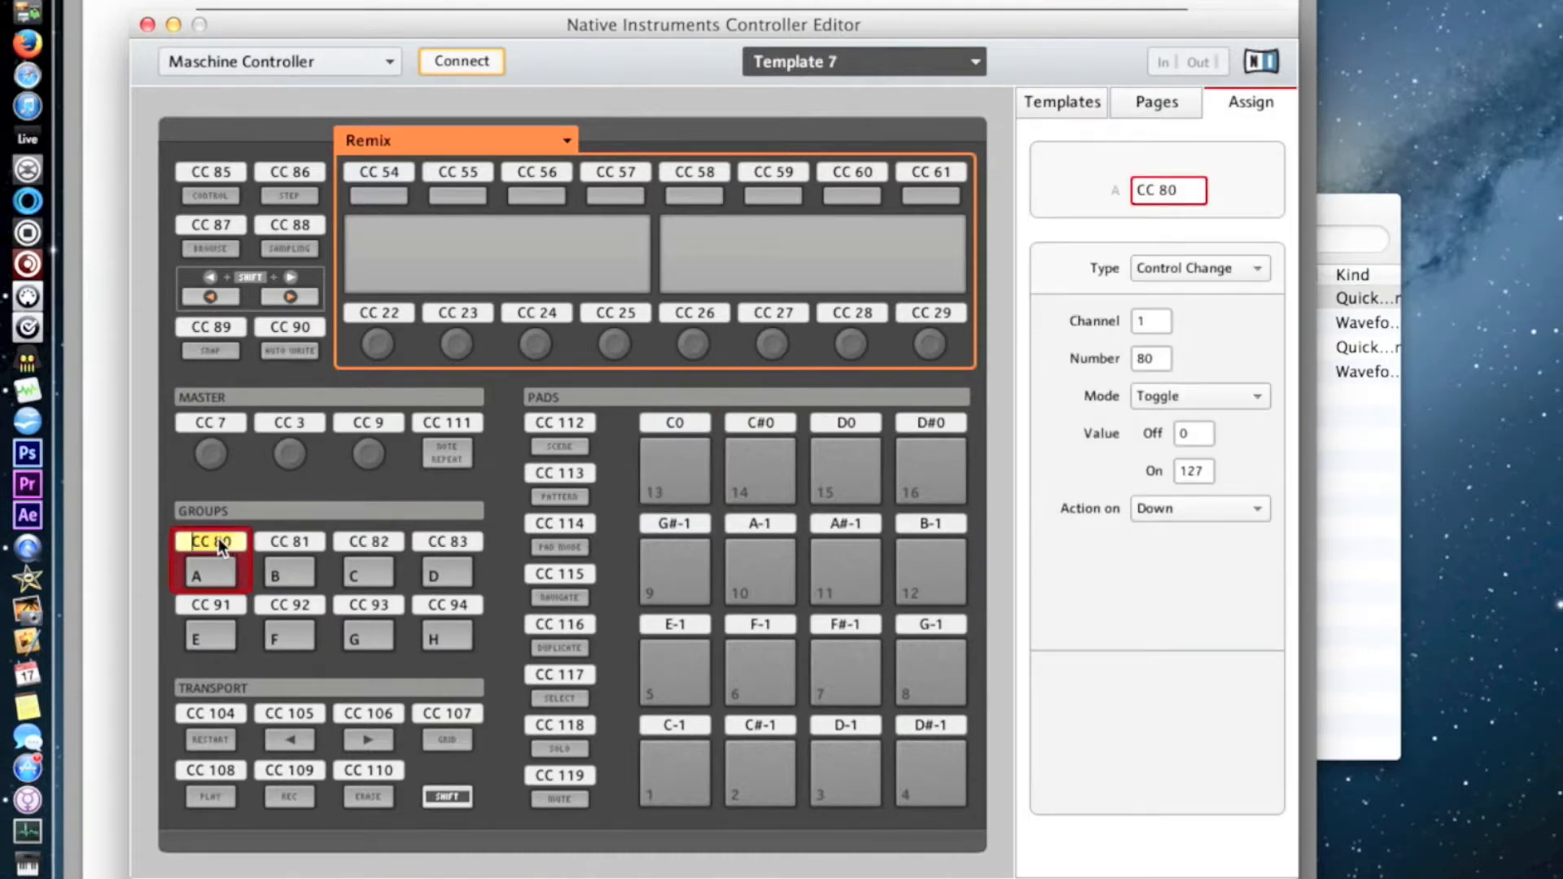
{"action": "key", "text": "Return"}
{"action": "left_click", "coordinate": [309, 543]}
{"action": "left_click", "coordinate": [212, 555]}
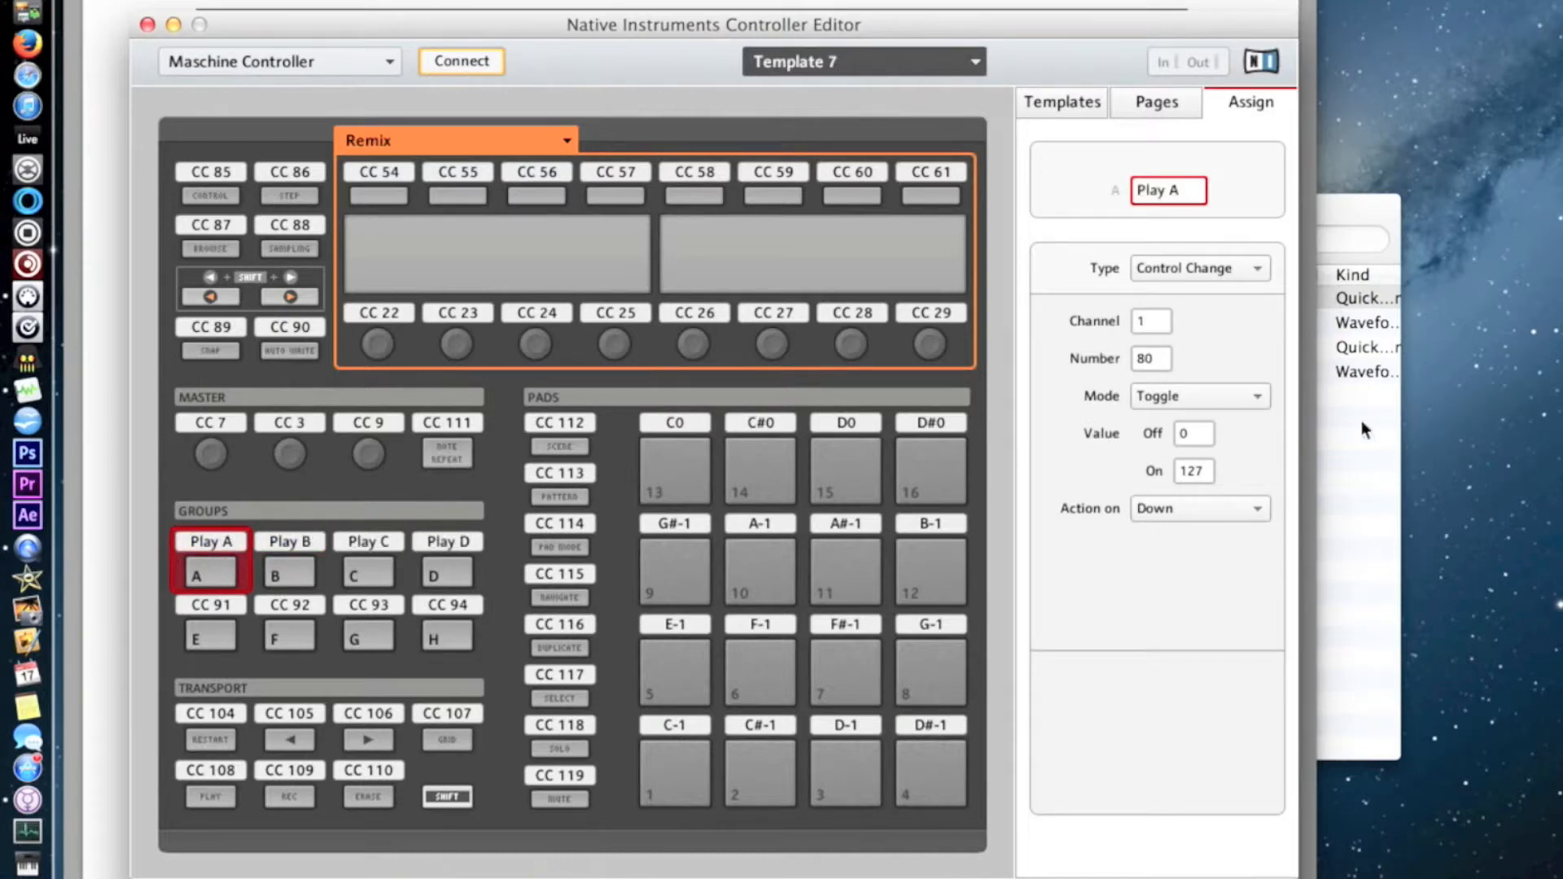
{"action": "left_click", "coordinate": [1257, 397]}
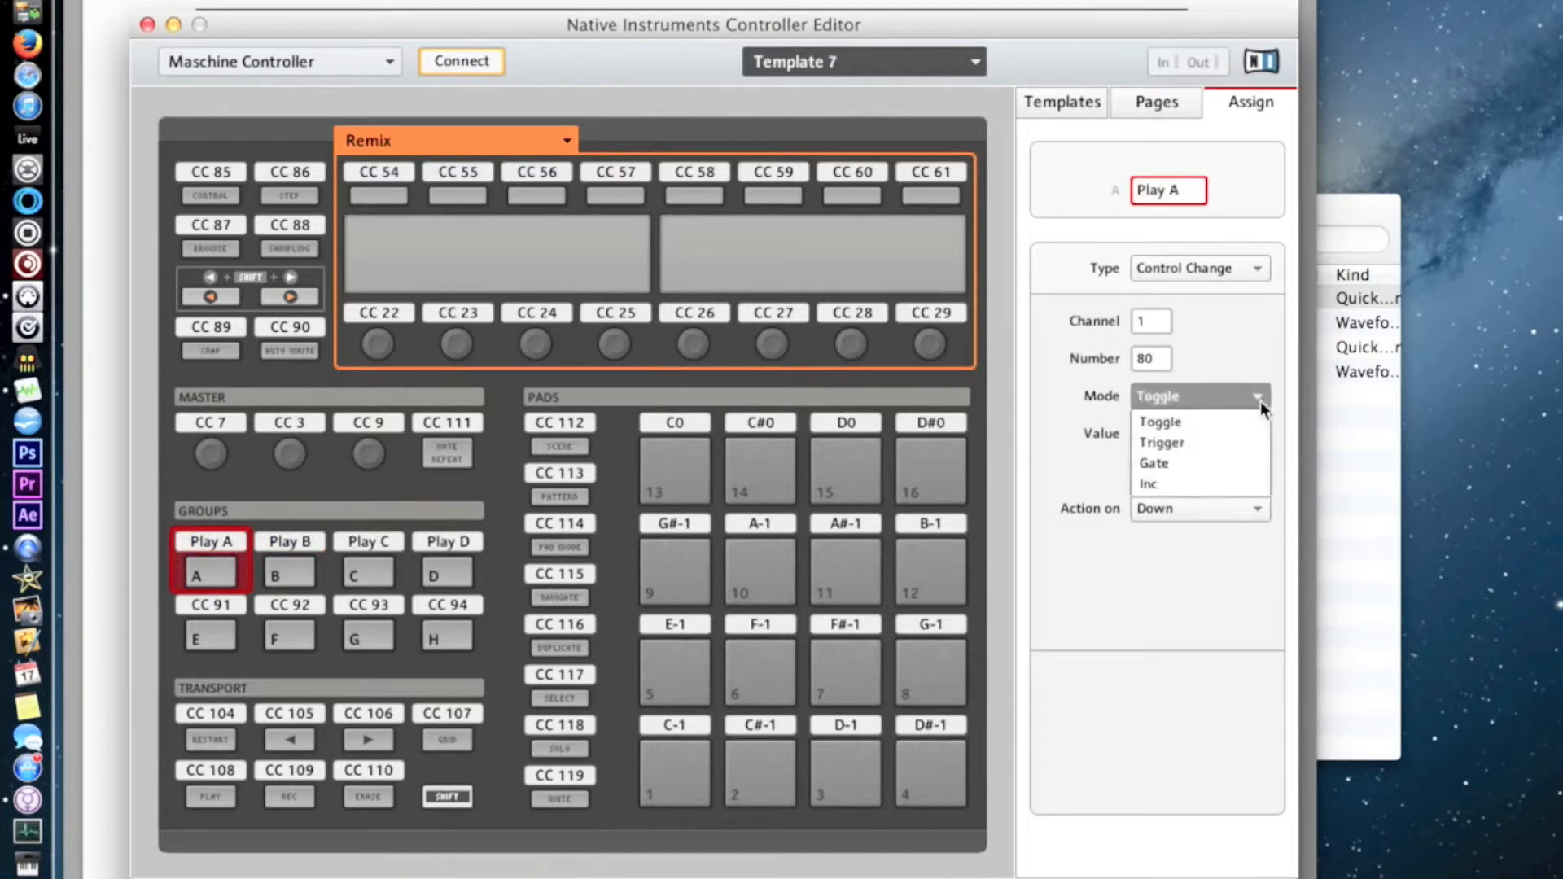
{"action": "left_click", "coordinate": [1211, 462]}
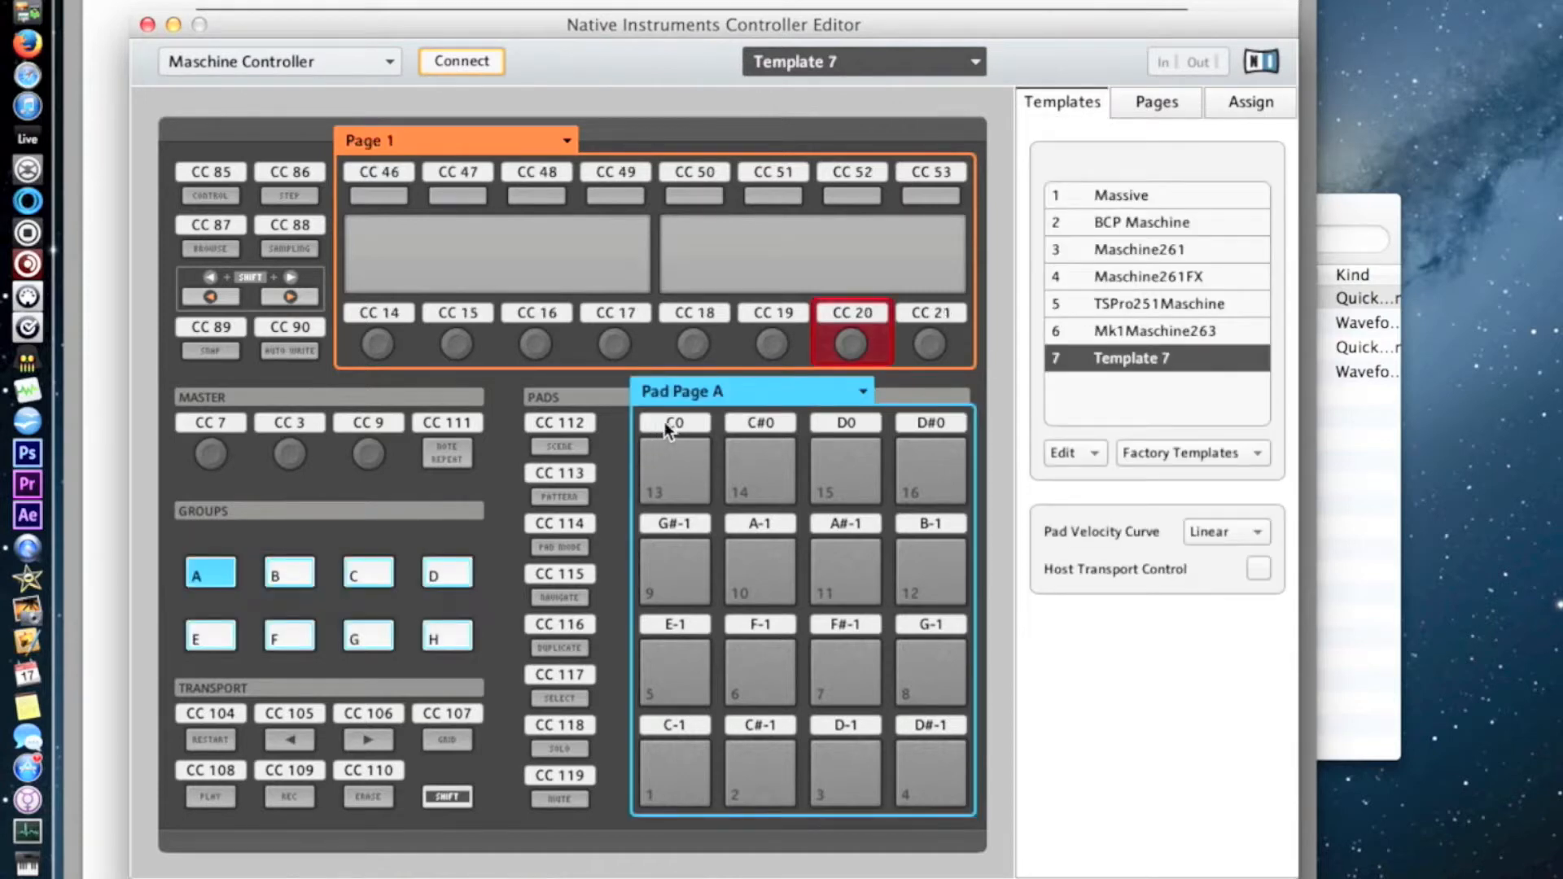
Try the label "button 1" and the Toggle mode on pad 13, and return its mode to Gate
{"action": "left_click", "coordinate": [675, 425]}
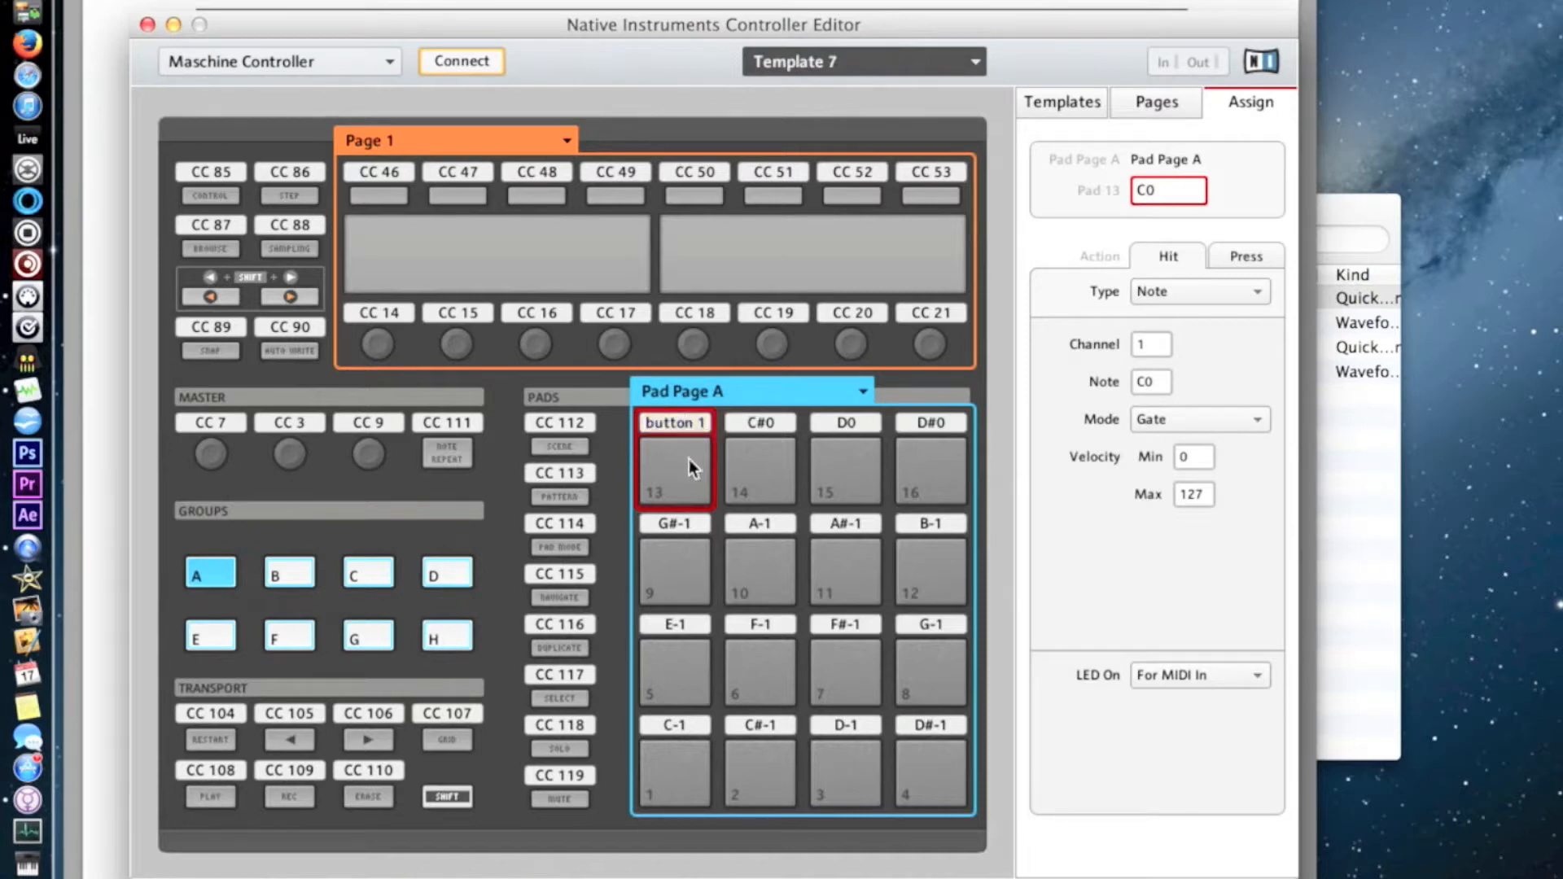
{"action": "left_click", "coordinate": [1229, 414]}
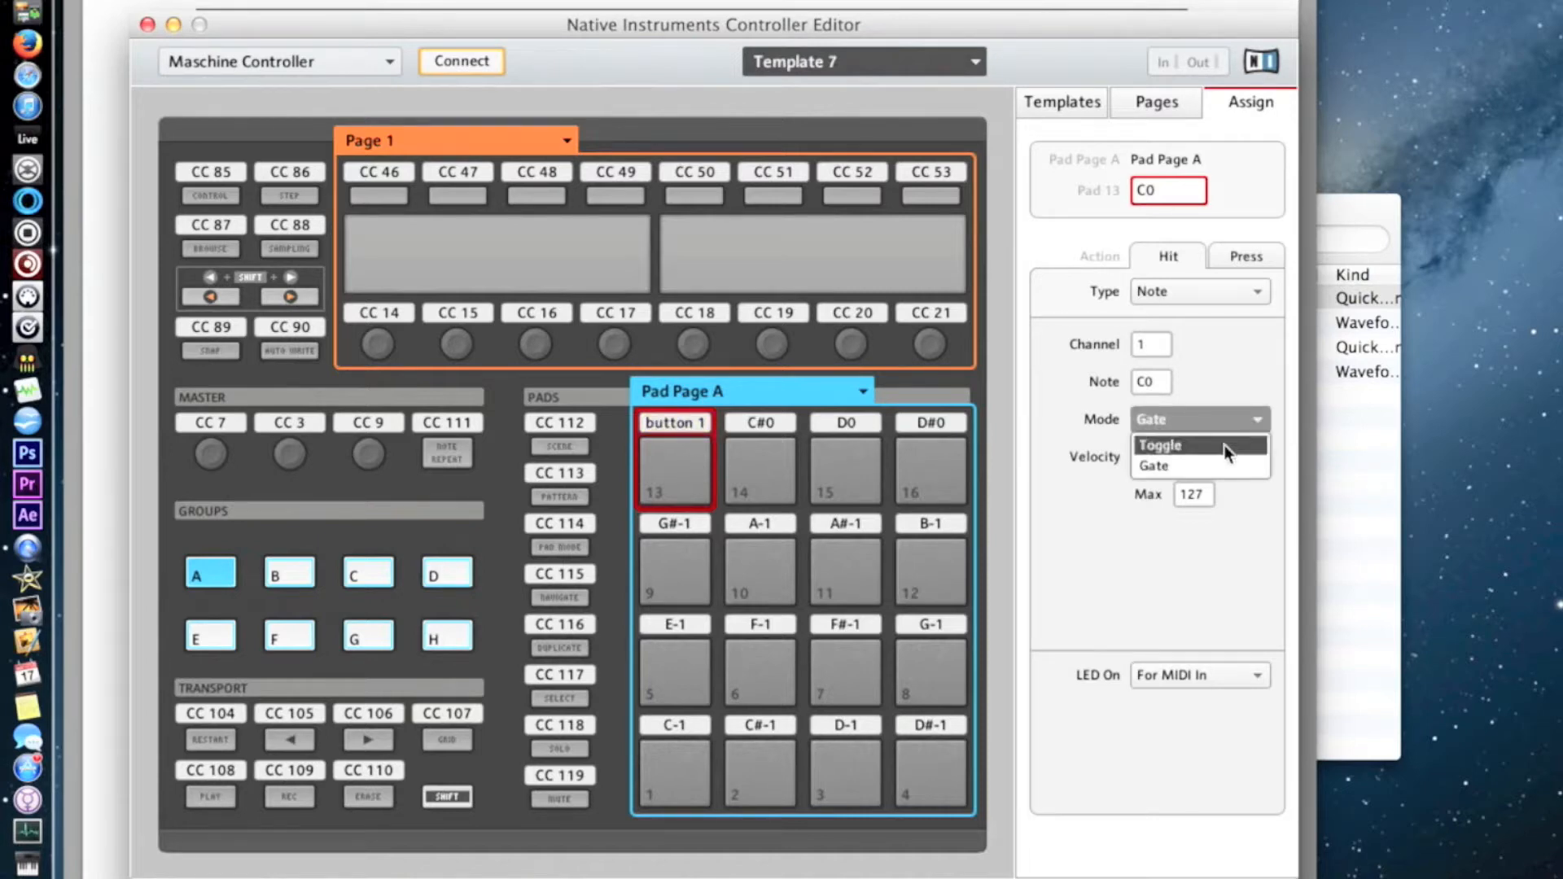
{"action": "left_click", "coordinate": [1223, 446]}
{"action": "left_click", "coordinate": [1230, 416]}
{"action": "left_click", "coordinate": [1211, 468]}
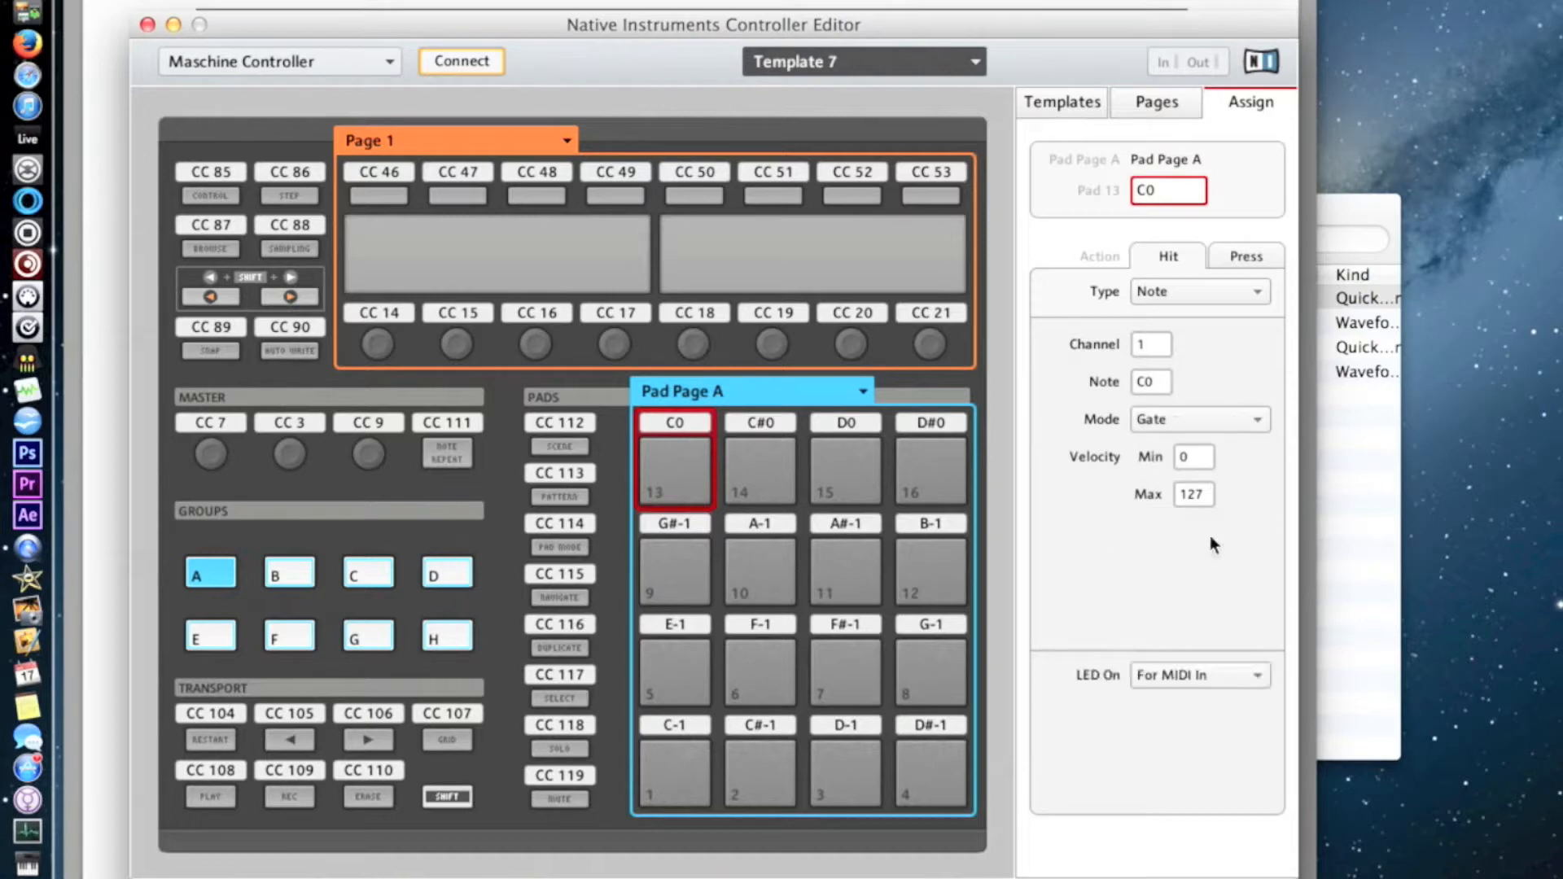
Set pad 13's LED to light For MIDI Out
{"action": "left_click", "coordinate": [1218, 677]}
{"action": "left_click", "coordinate": [1219, 702]}
{"action": "left_click", "coordinate": [1236, 671]}
{"action": "left_click", "coordinate": [1235, 716]}
Set the type of pad 13's Press action to Off and return its Hit LED setting to For MIDI In
{"action": "left_click", "coordinate": [1251, 256]}
{"action": "left_click", "coordinate": [1231, 297]}
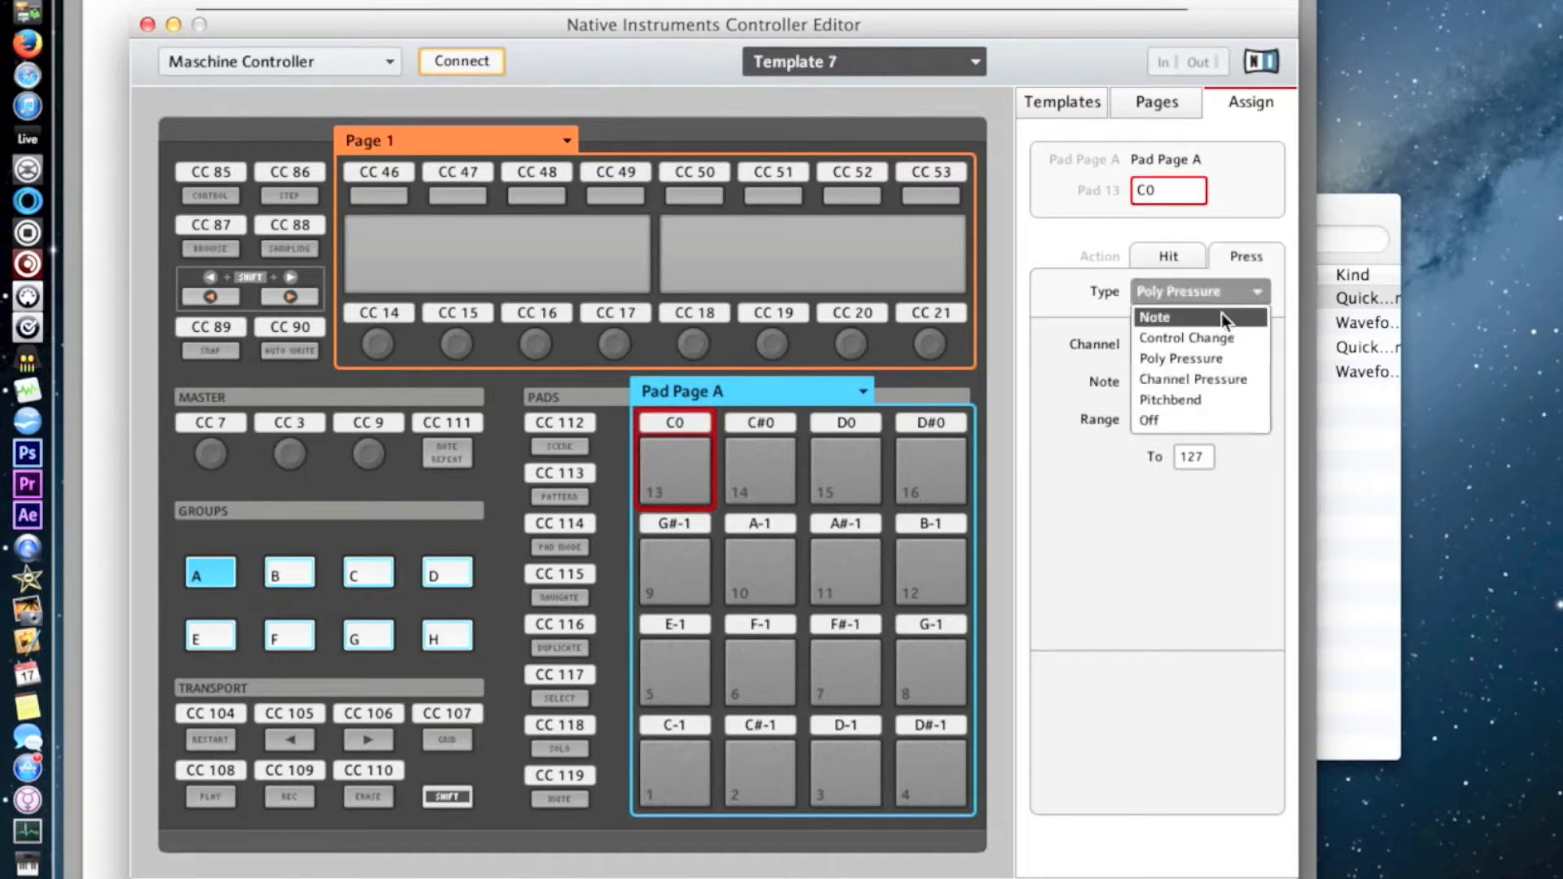
{"action": "left_click", "coordinate": [1205, 420]}
{"action": "left_click", "coordinate": [1191, 257]}
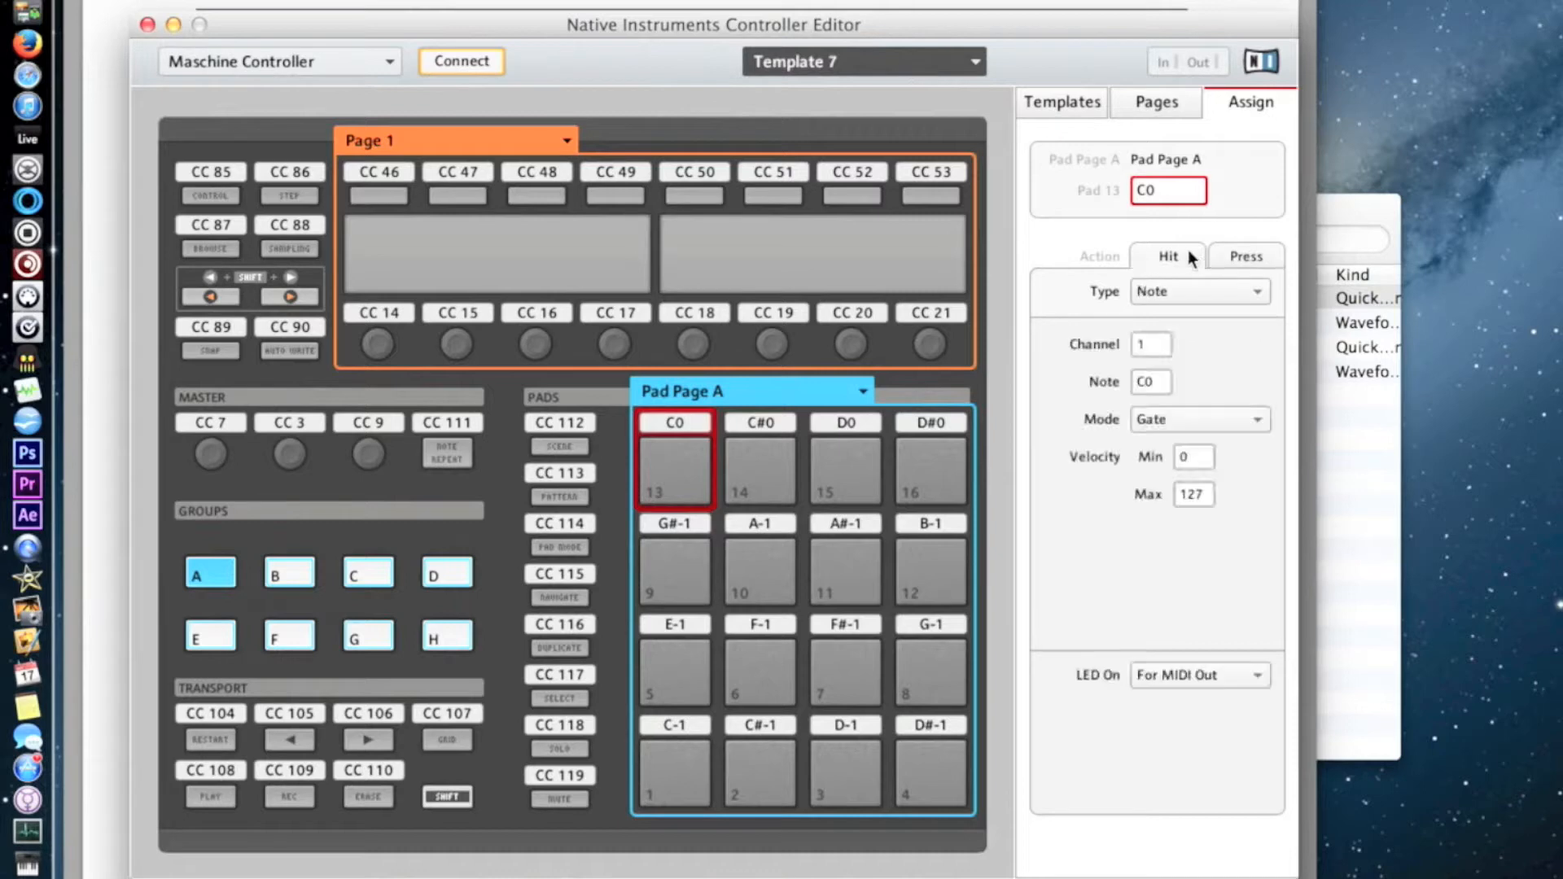
{"action": "left_click", "coordinate": [1214, 668]}
{"action": "left_click", "coordinate": [1213, 692]}
Set the mode of knob 1 on the Remix knob page to Relative
{"action": "left_click", "coordinate": [370, 329]}
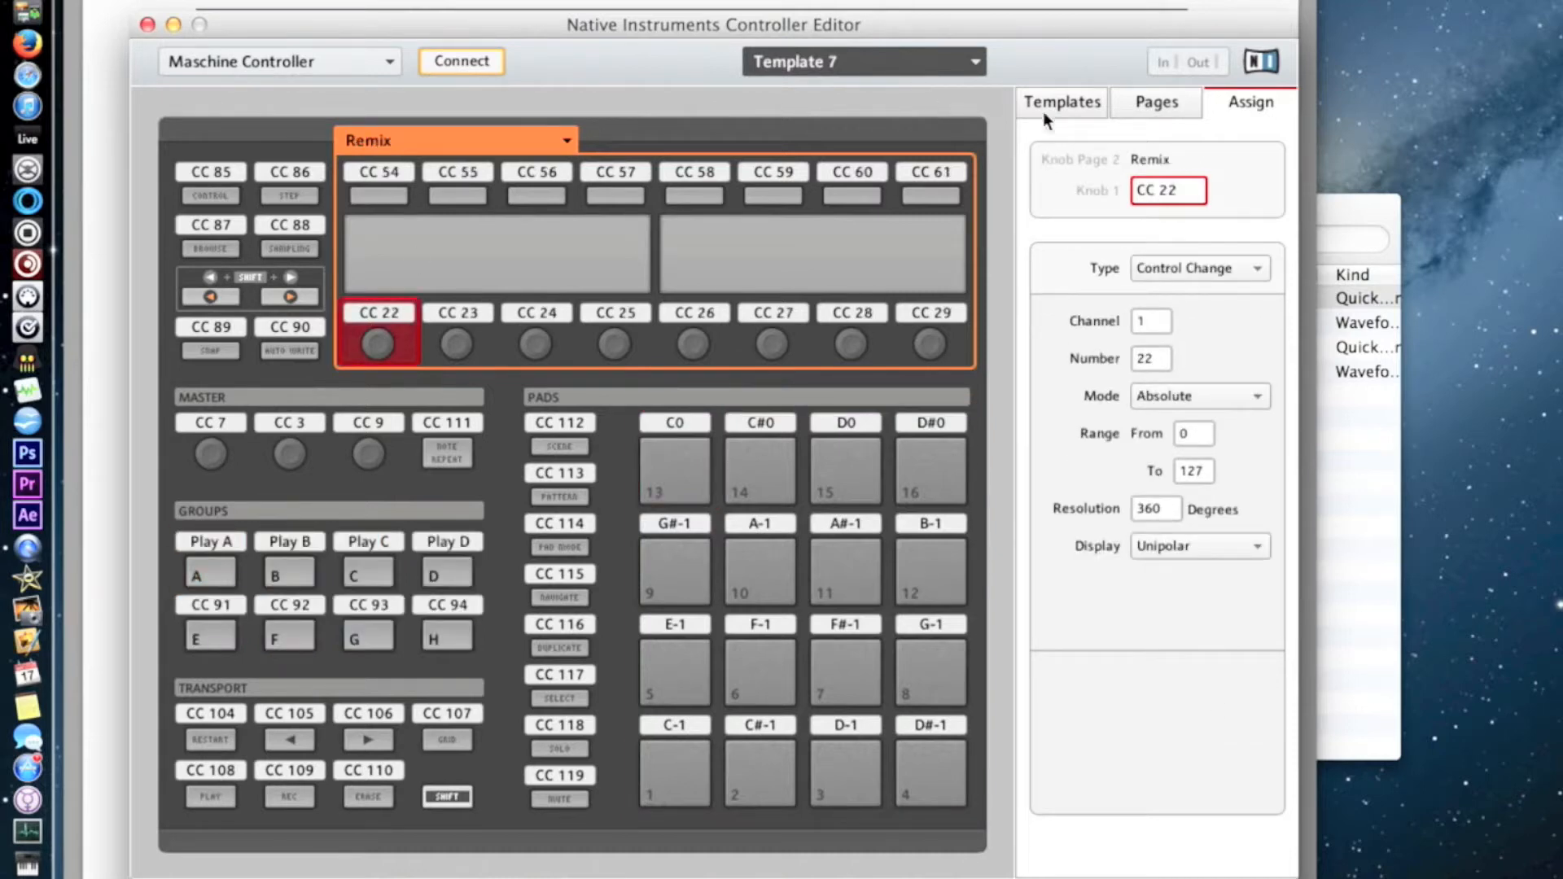
{"action": "left_click", "coordinate": [1239, 393]}
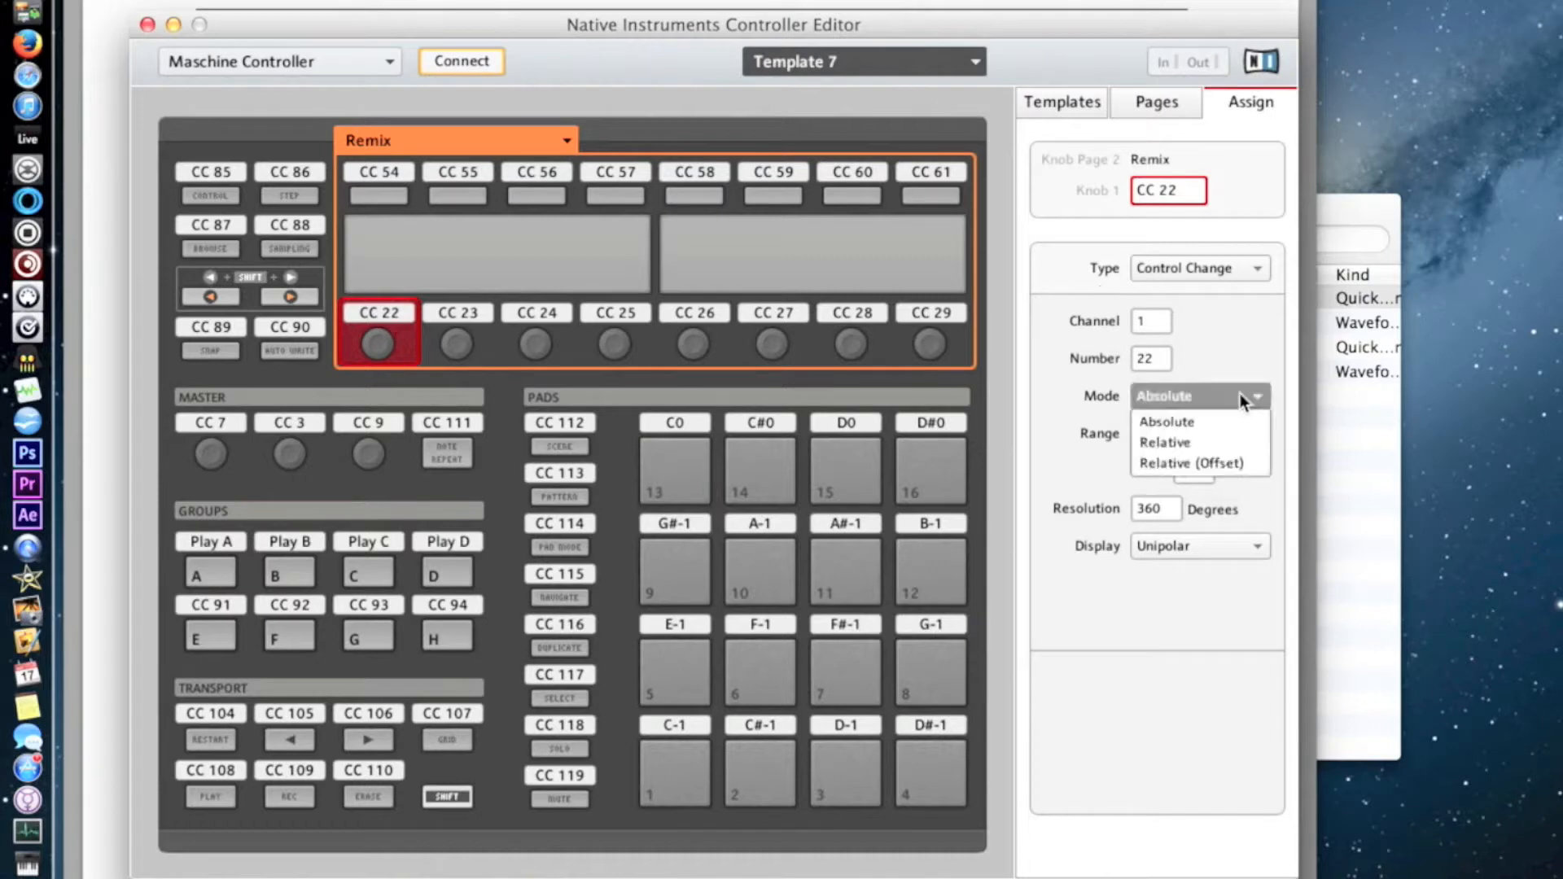
{"action": "left_click", "coordinate": [1229, 427]}
{"action": "left_click", "coordinate": [1233, 392]}
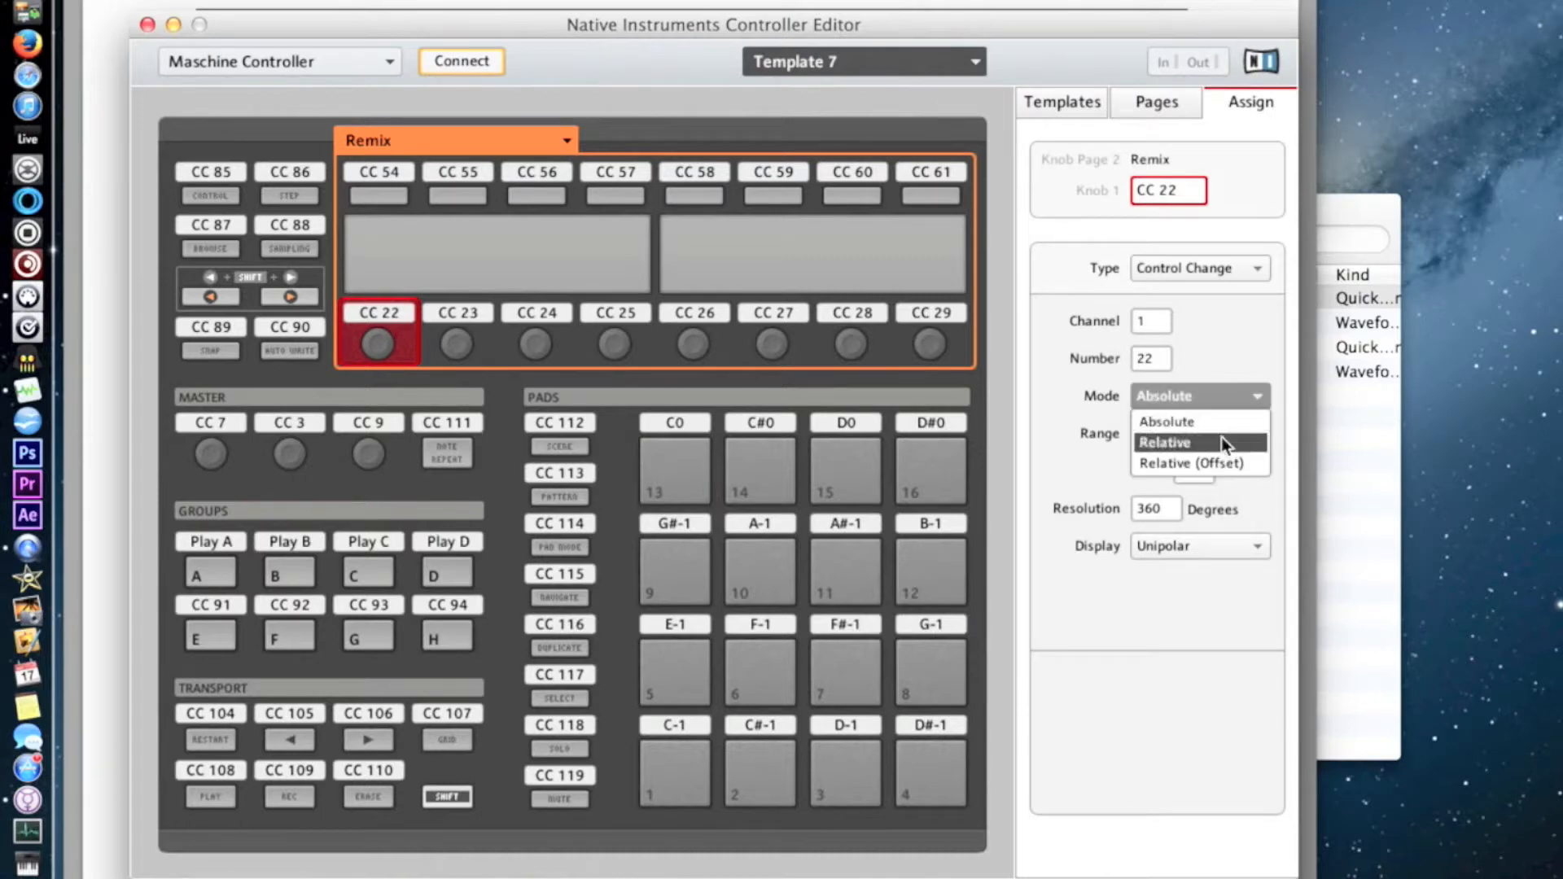
{"action": "left_click", "coordinate": [1221, 437]}
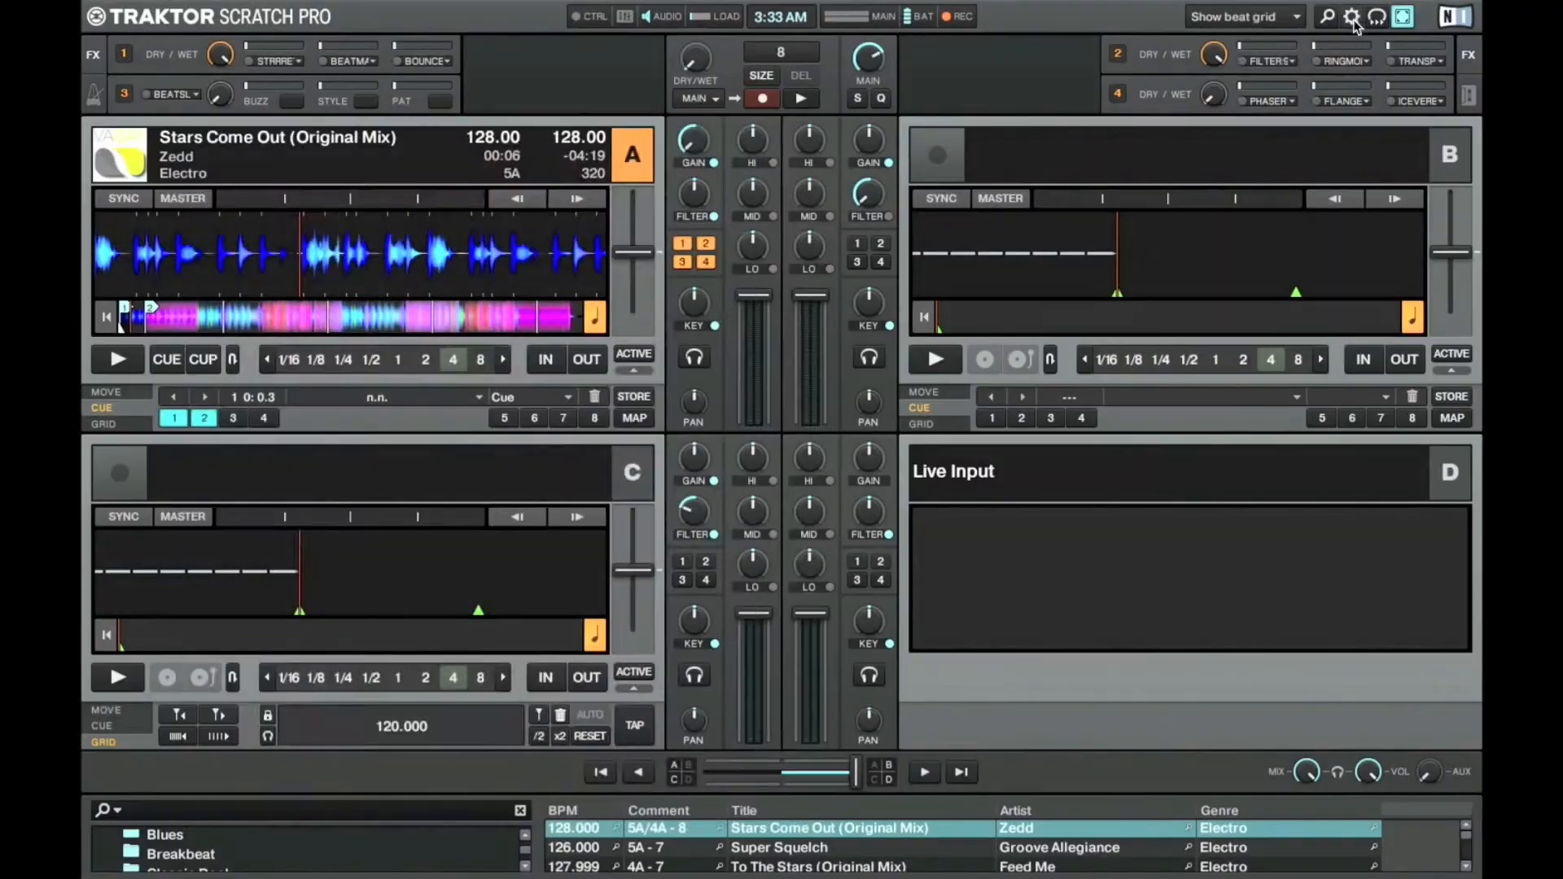
Switch to Traktor and add a Generic MIDI device in the Controller Manager preferences
{"action": "left_click", "coordinate": [1351, 17]}
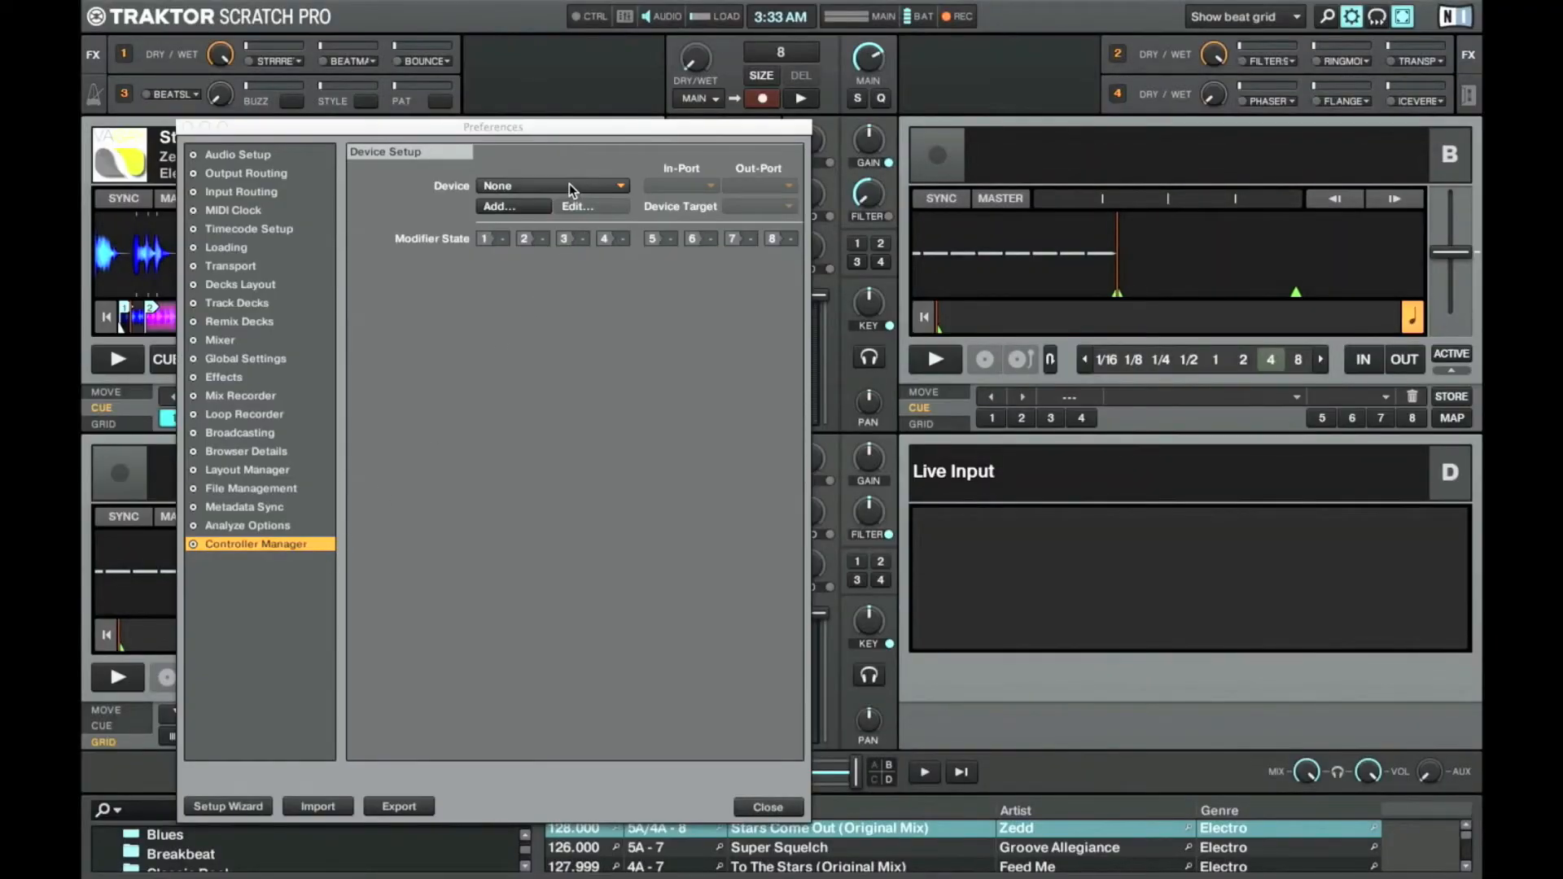
{"action": "left_click", "coordinate": [525, 186]}
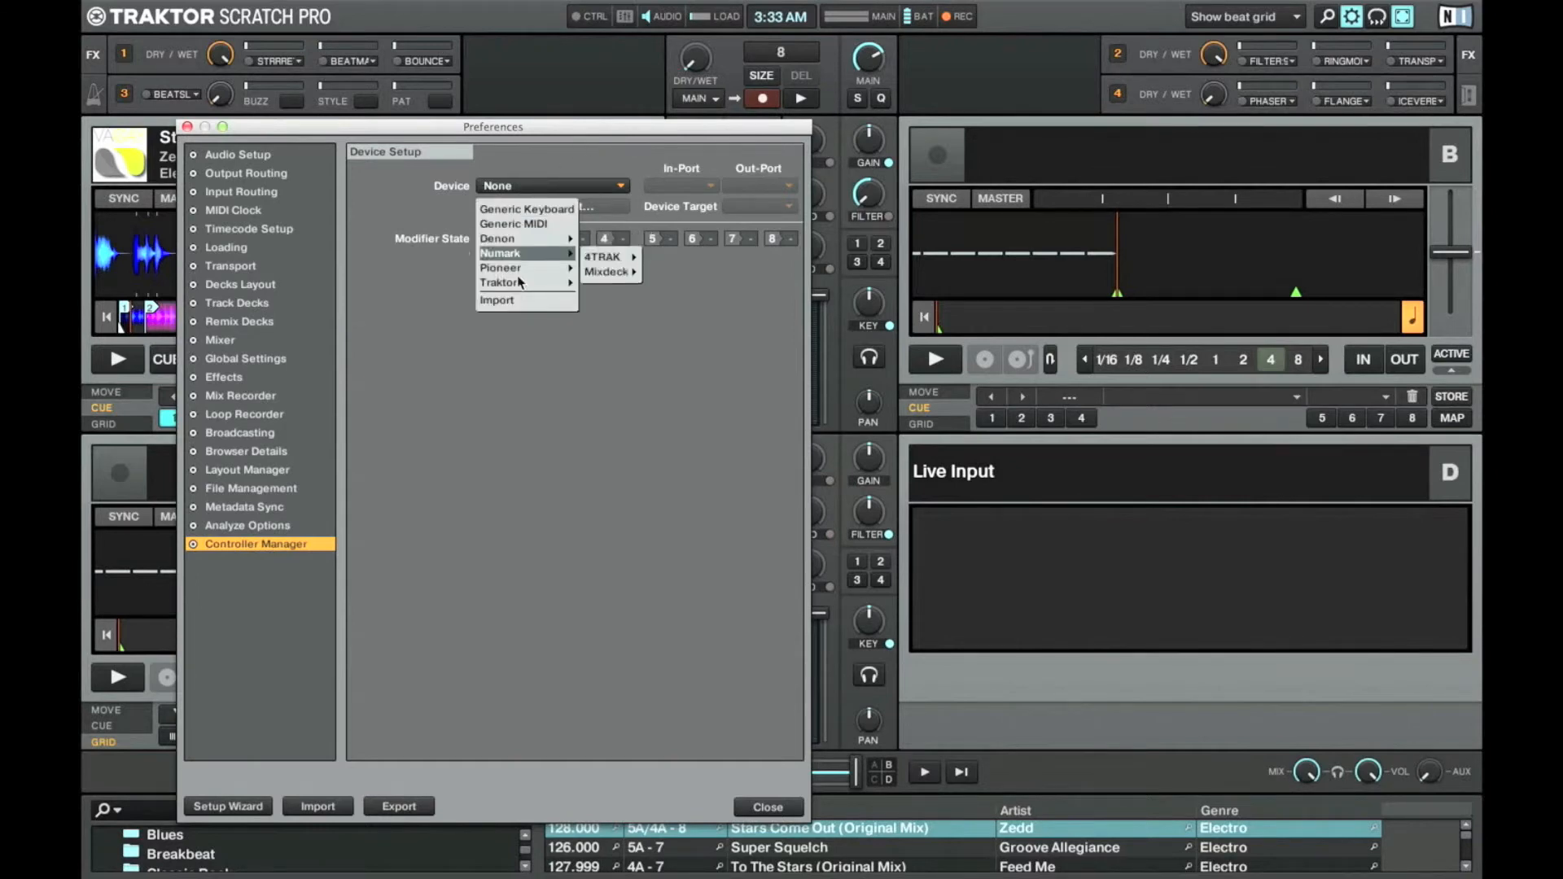
{"action": "mouse_move", "coordinate": [535, 281]}
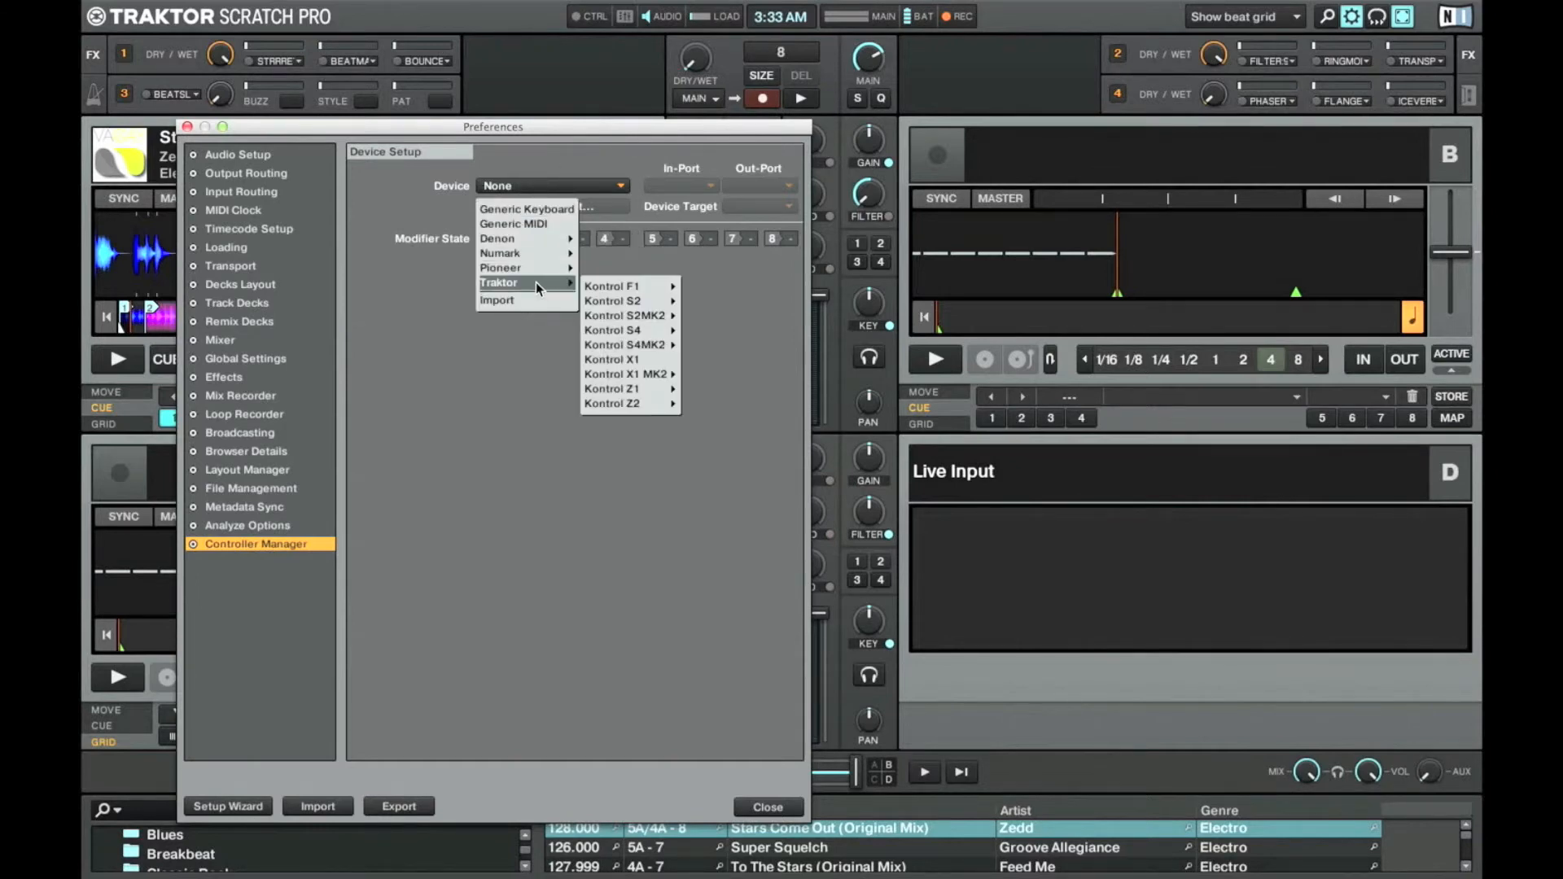
{"action": "left_click", "coordinate": [536, 223]}
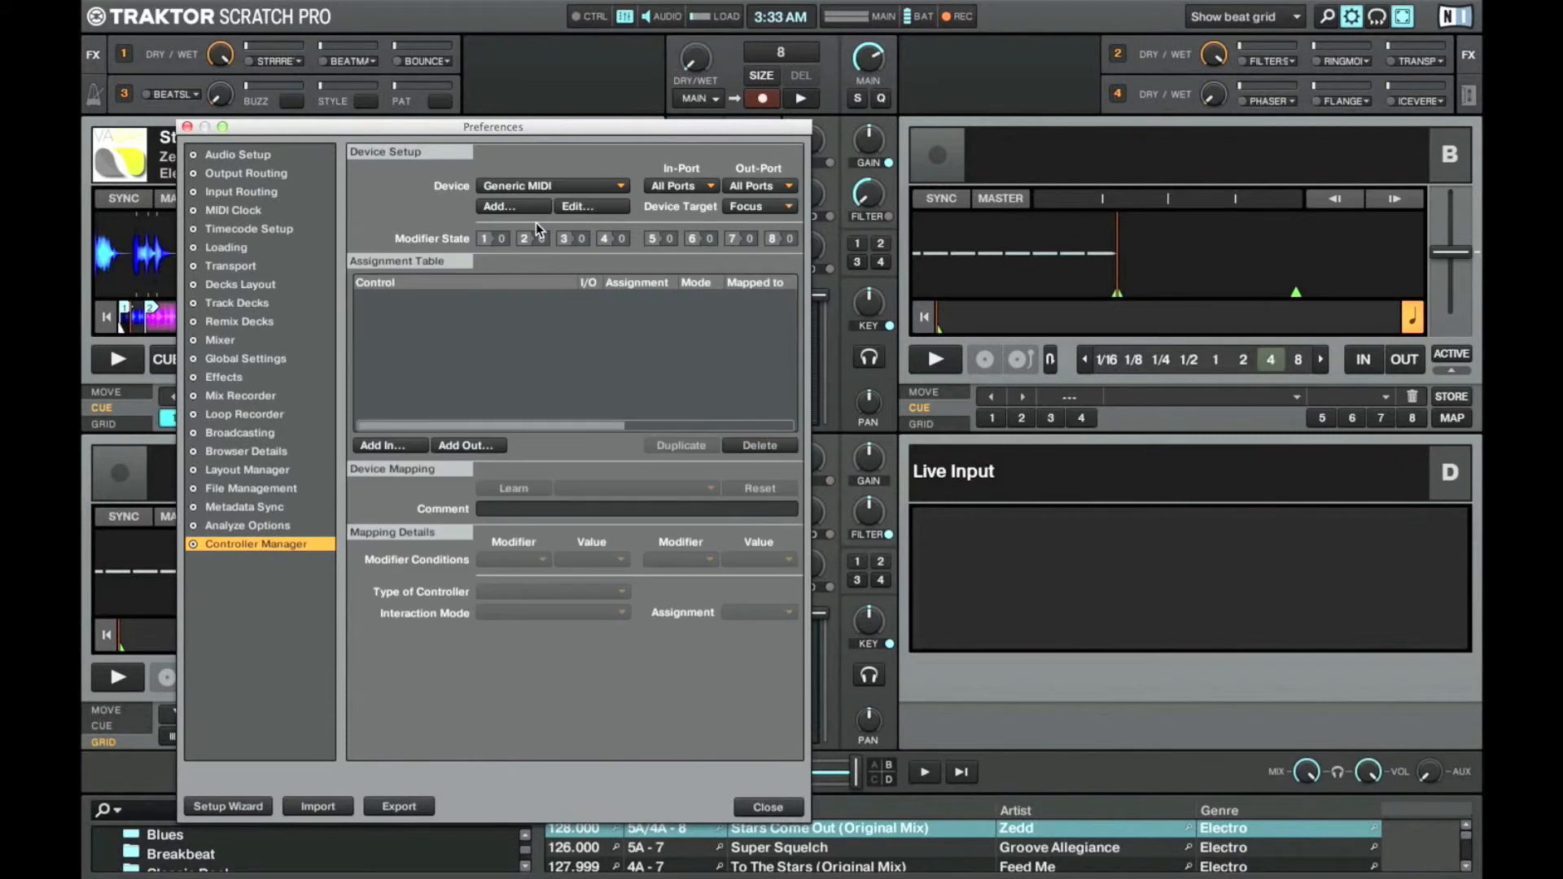
Give the Generic MIDI device the comment "Tutorial" and move the Preferences window clear of deck A's controls
{"action": "left_click", "coordinate": [581, 207]}
{"action": "left_click", "coordinate": [596, 210]}
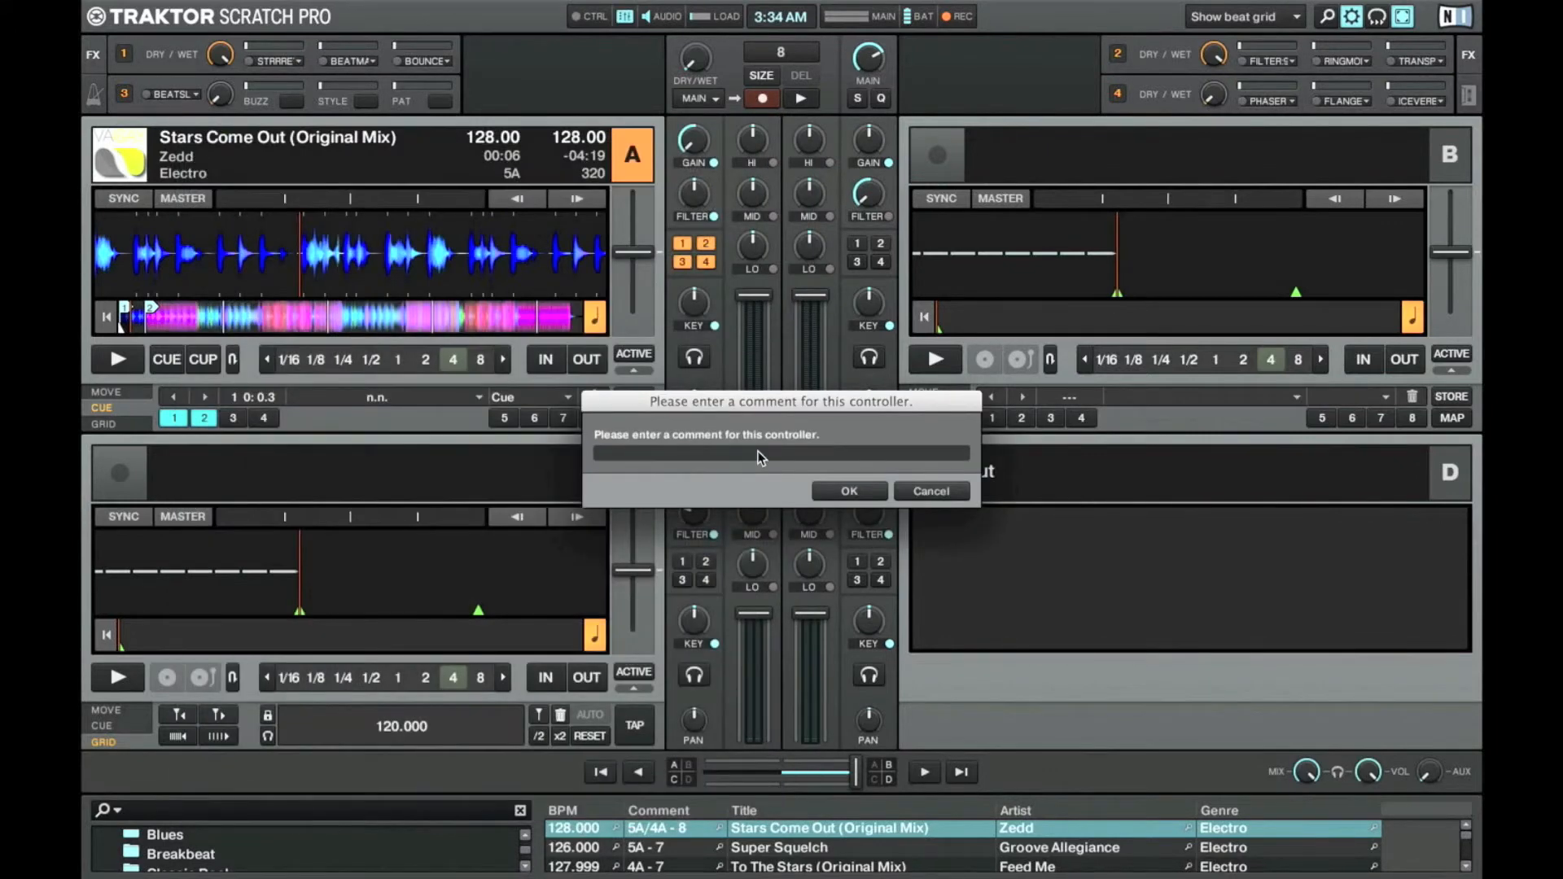
{"action": "type", "text": "Tutorial"}
{"action": "left_click", "coordinate": [847, 491]}
{"action": "left_click_drag", "start_coordinate": [576, 123], "coordinate": [775, 68]}
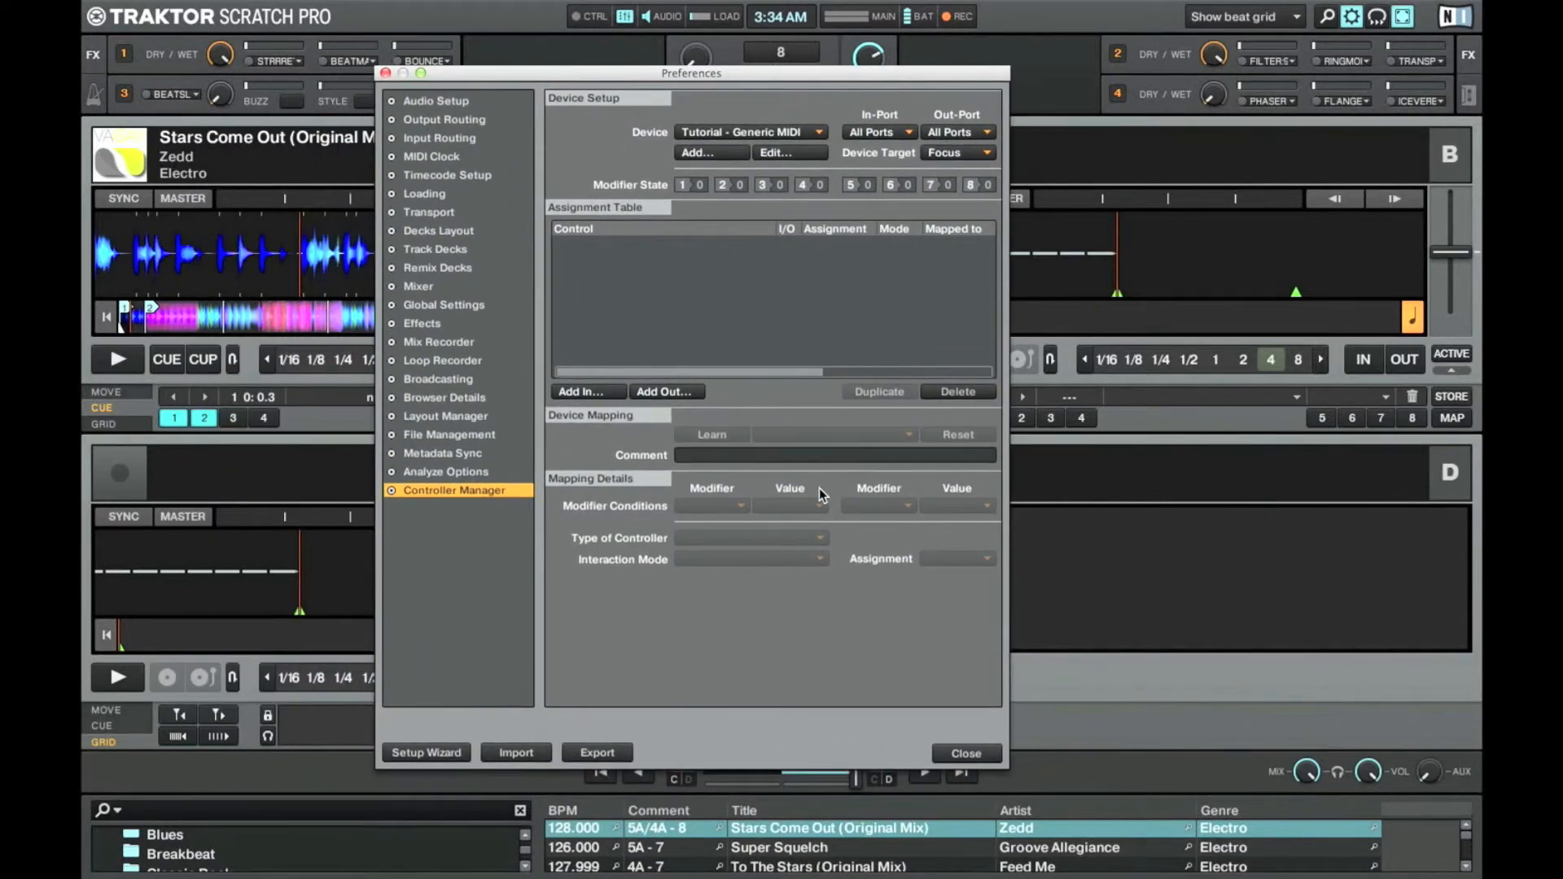
Switch to Controller Editor and label the transport Play button, CC 108, as "Play"
{"action": "key", "text": "super+Tab"}
{"action": "key", "text": "super+Tab"}
{"action": "key", "text": "super+Tab"}
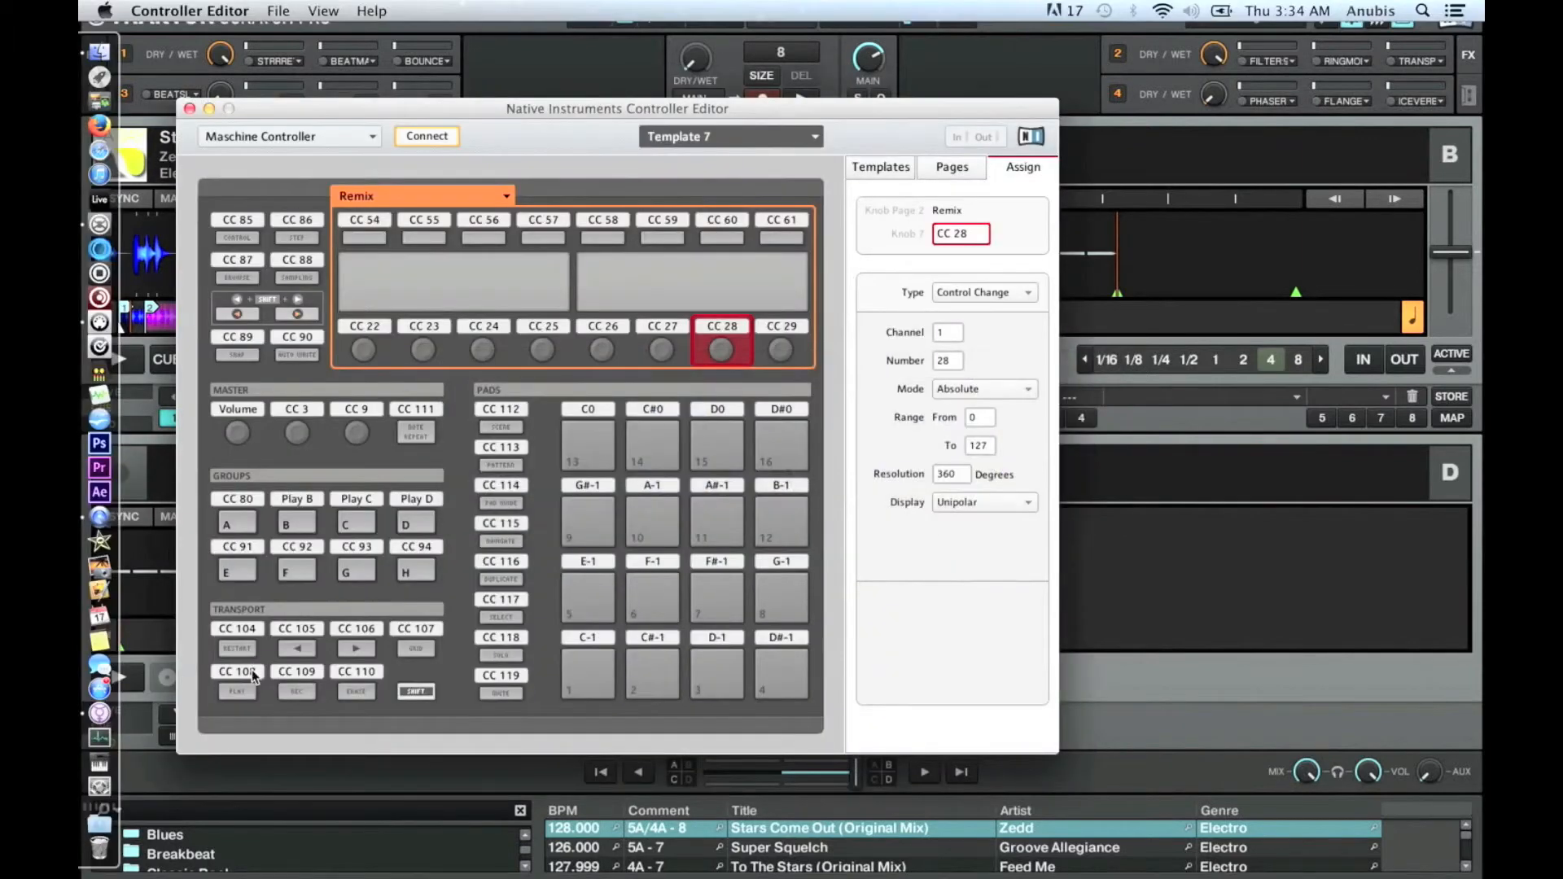
{"action": "left_click", "coordinate": [238, 673]}
{"action": "type", "text": "Play"}
{"action": "key", "text": "Return"}
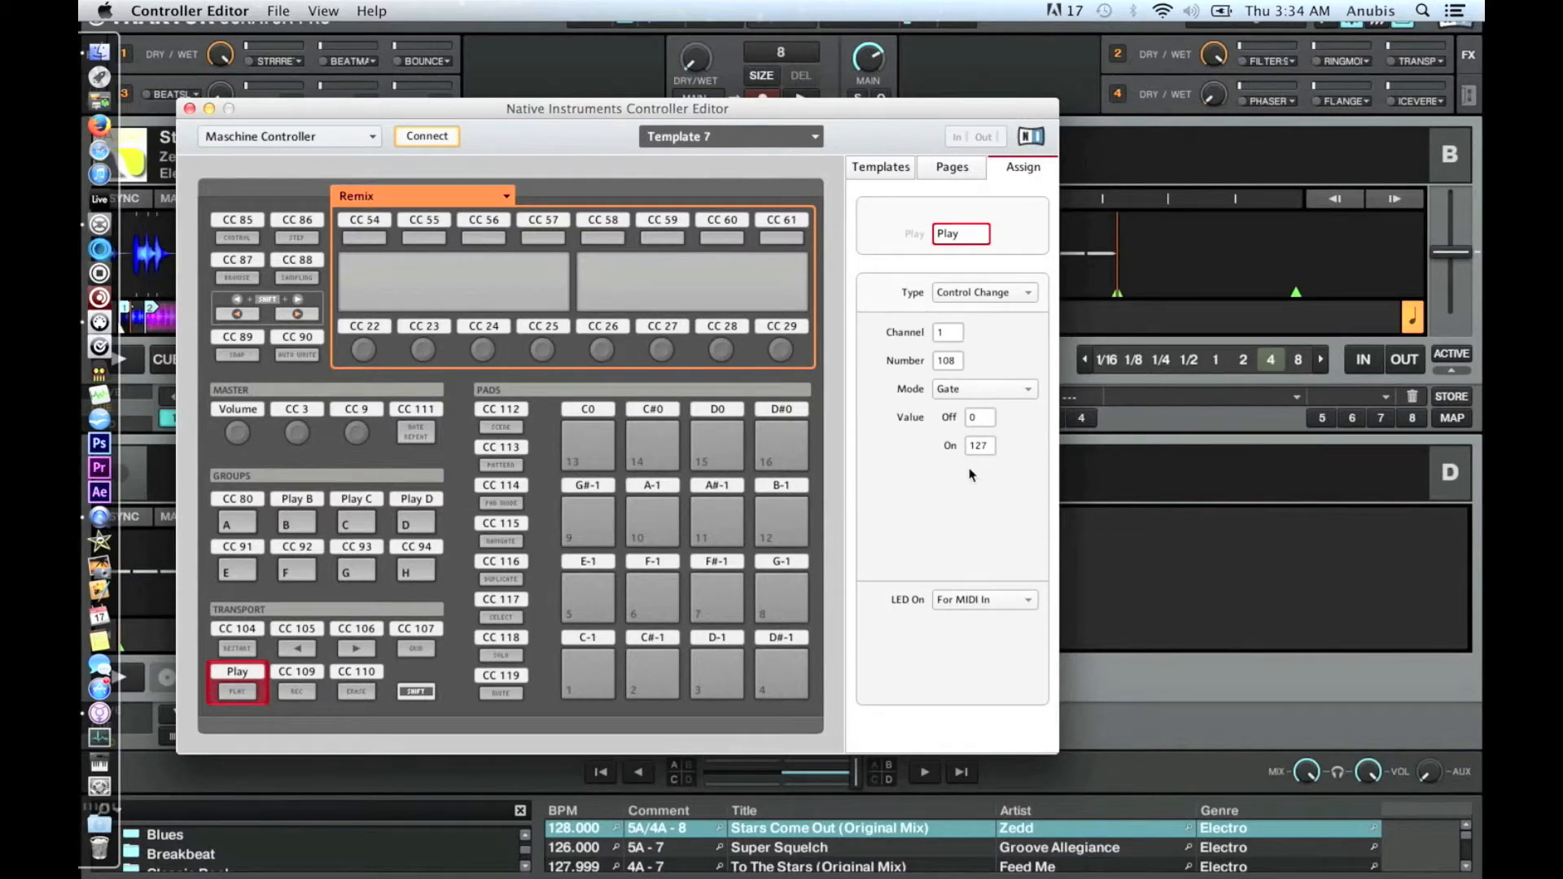
Switch back to Traktor and add a Deck Common Play/Pause input assignment to the Tutorial device
{"action": "left_click", "coordinate": [960, 65]}
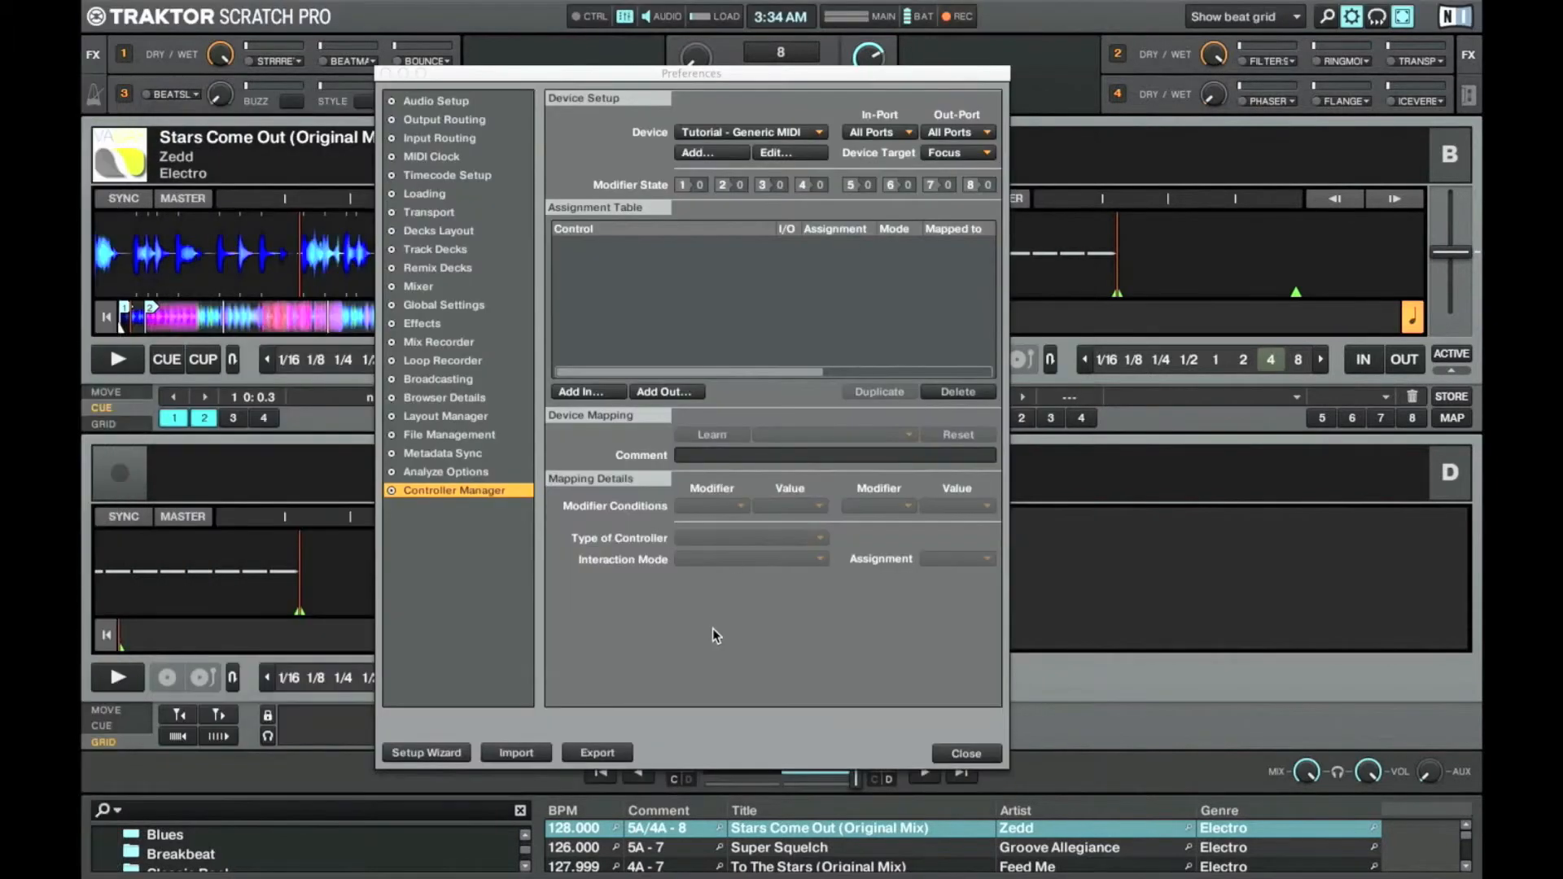
{"action": "left_click", "coordinate": [586, 392]}
{"action": "mouse_move", "coordinate": [587, 396]}
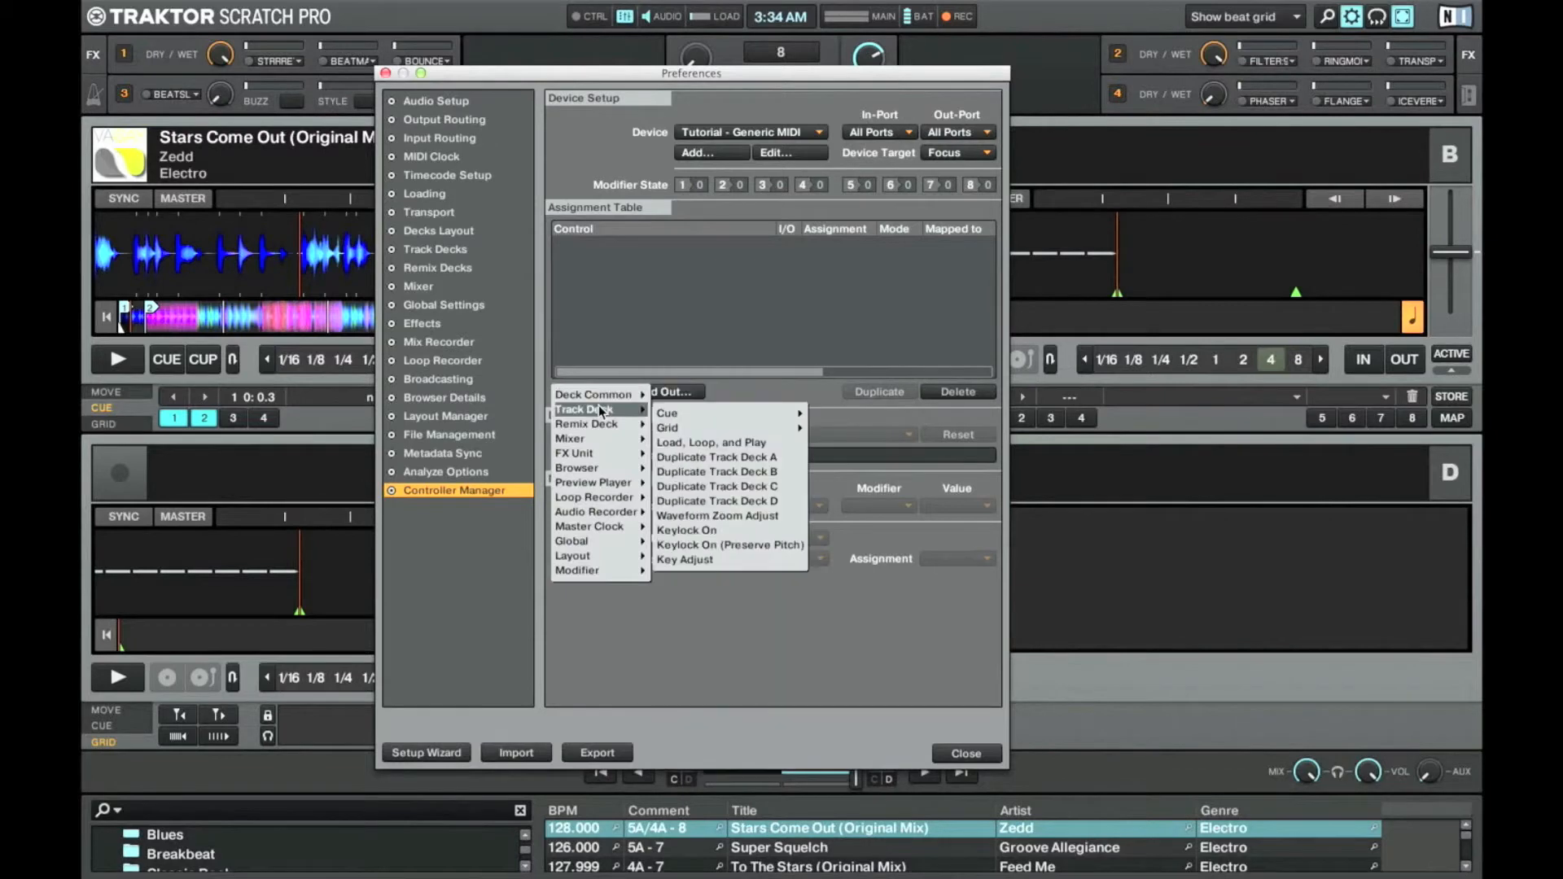
{"action": "mouse_move", "coordinate": [675, 391]}
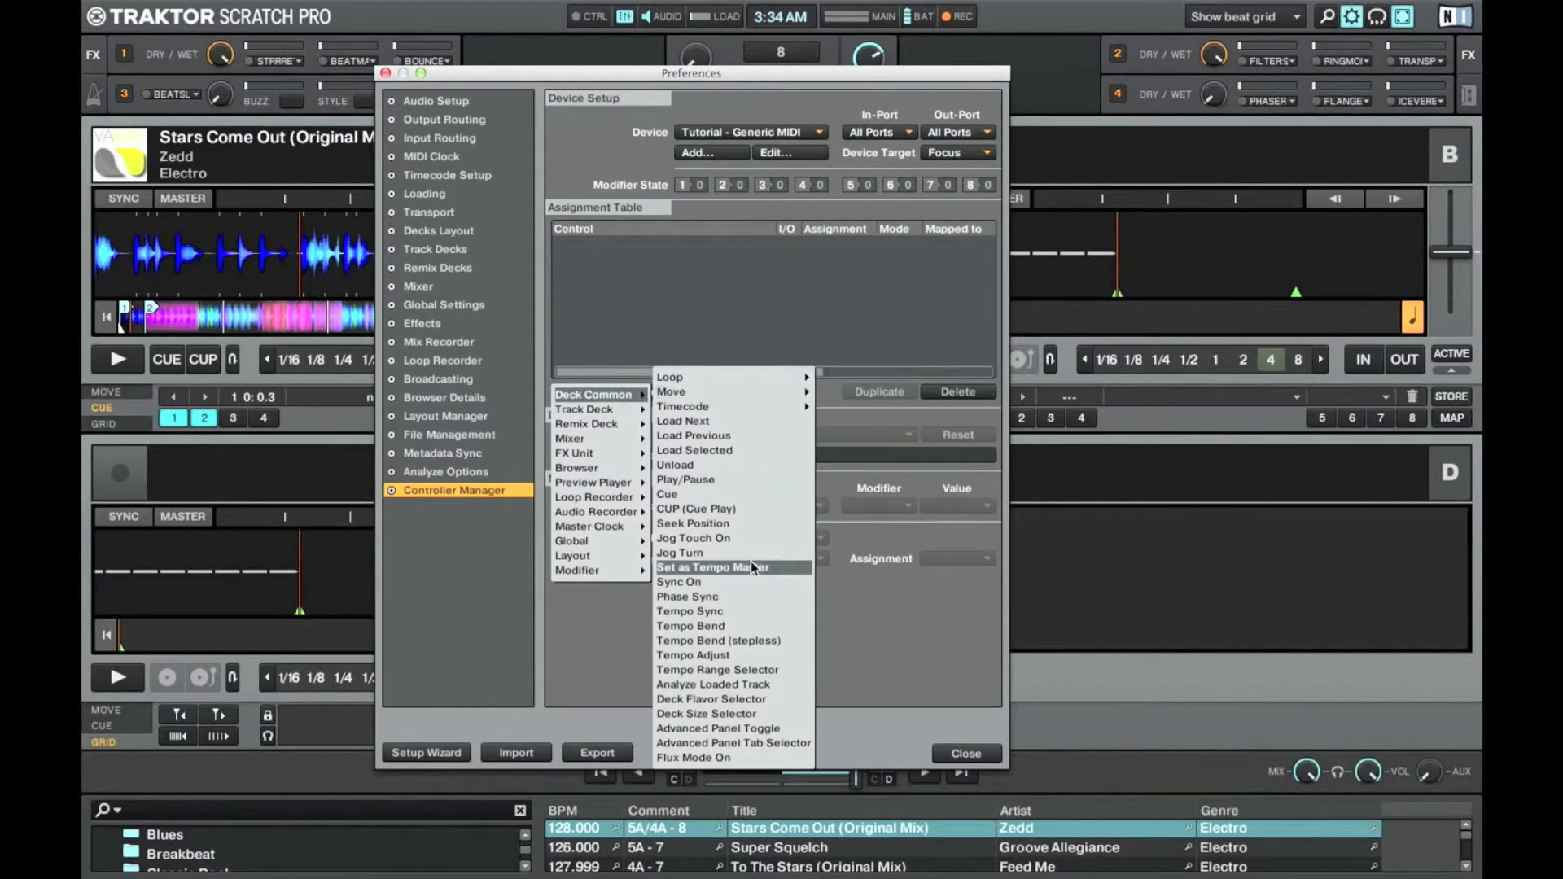
{"action": "left_click", "coordinate": [740, 479]}
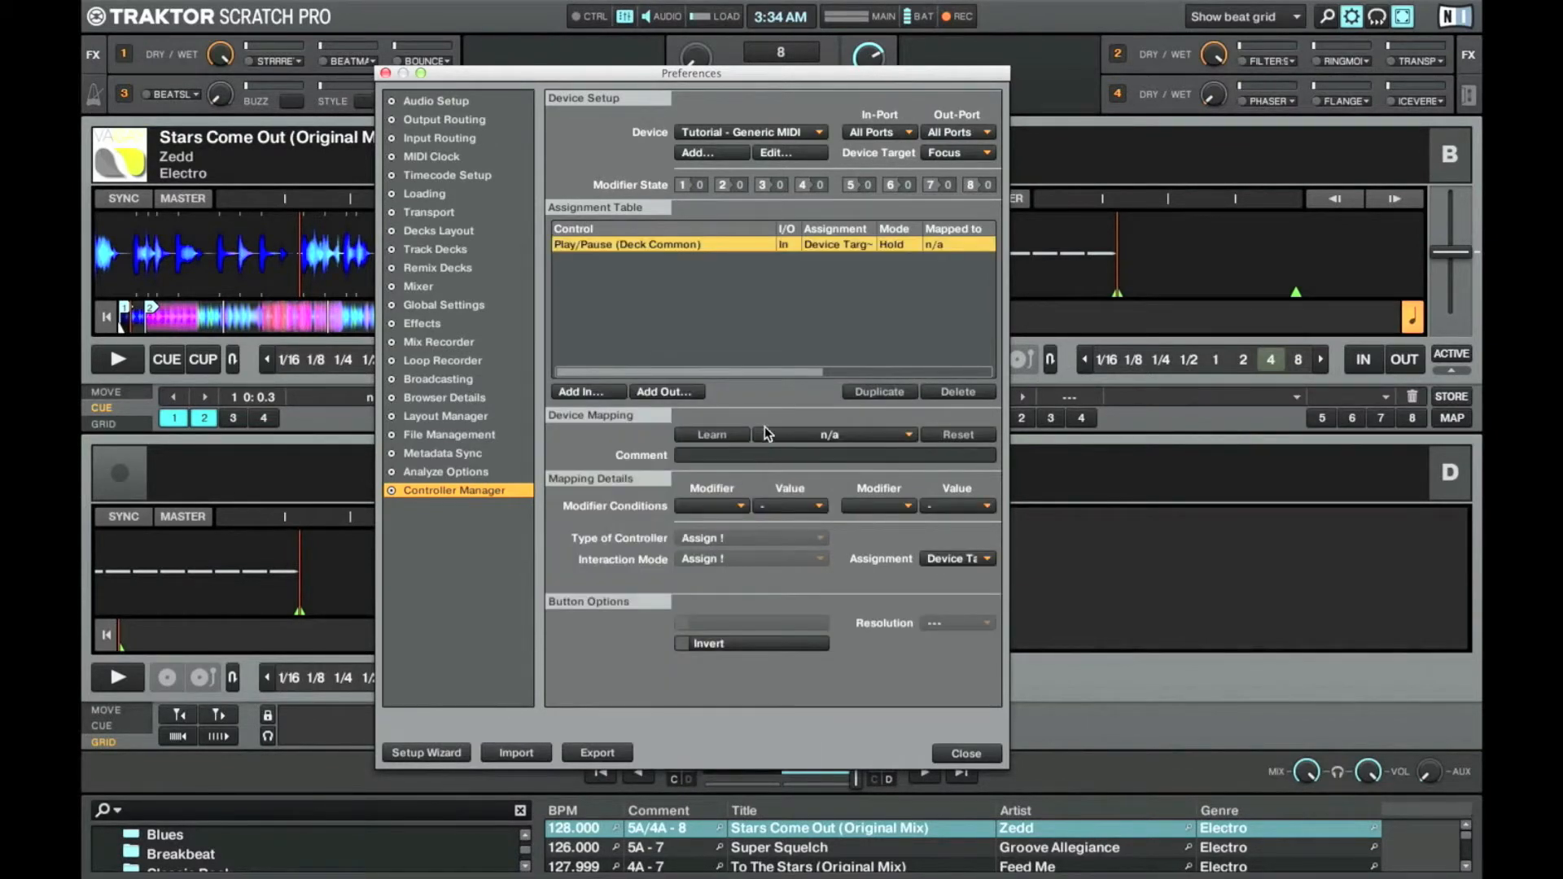
Widen the Preferences window to show all assignment columns and learn Ch01.CC.108 for the Play/Pause assignment
{"action": "left_click_drag", "start_coordinate": [817, 74], "coordinate": [674, 75]}
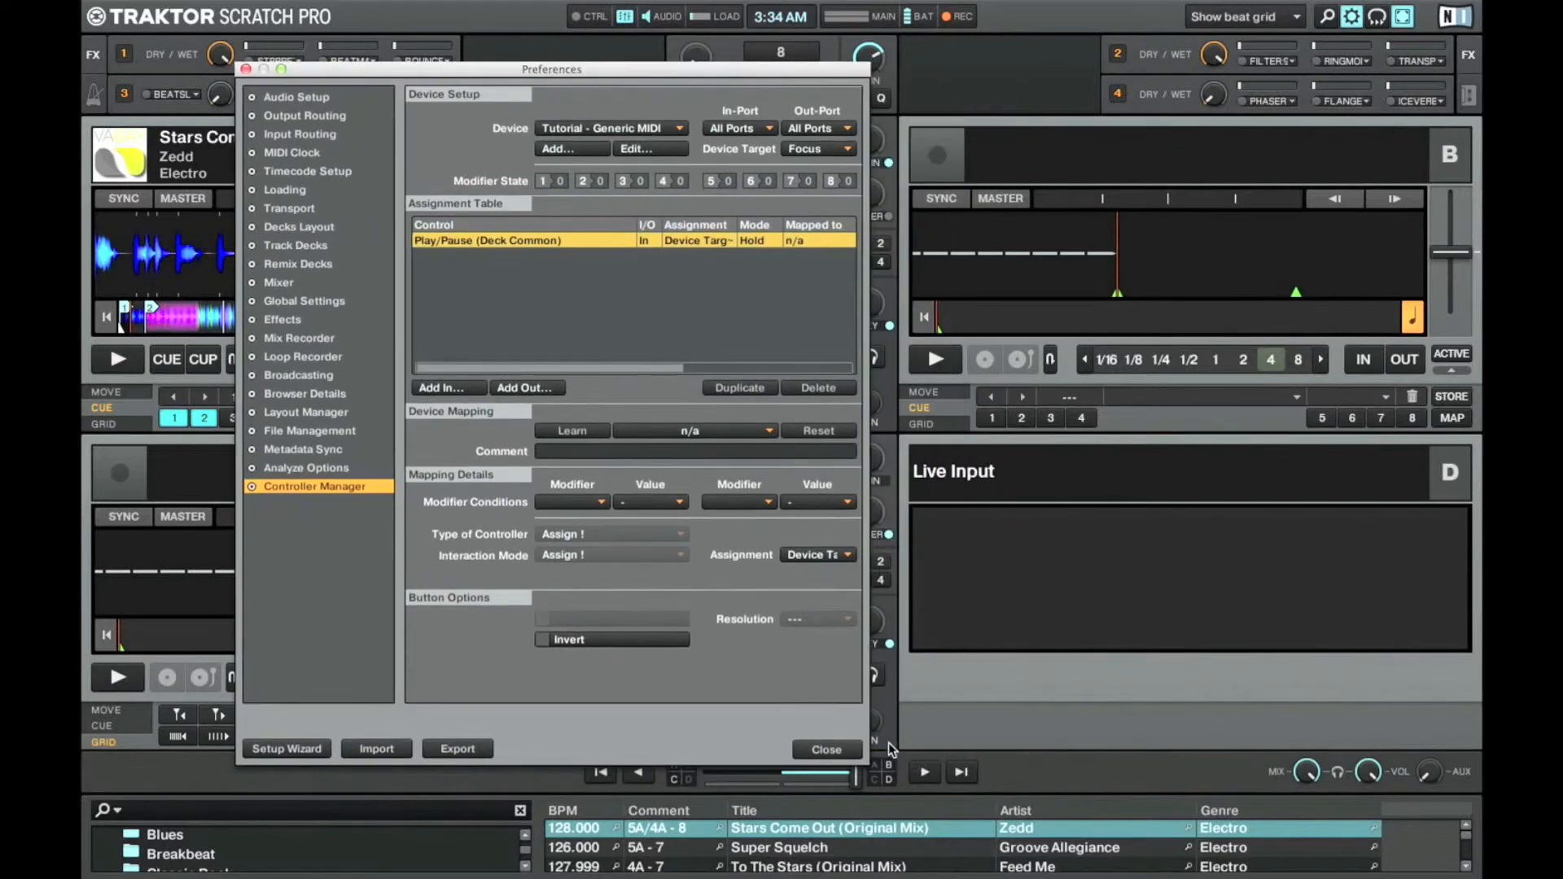
{"action": "left_click_drag", "start_coordinate": [867, 765], "coordinate": [1351, 782]}
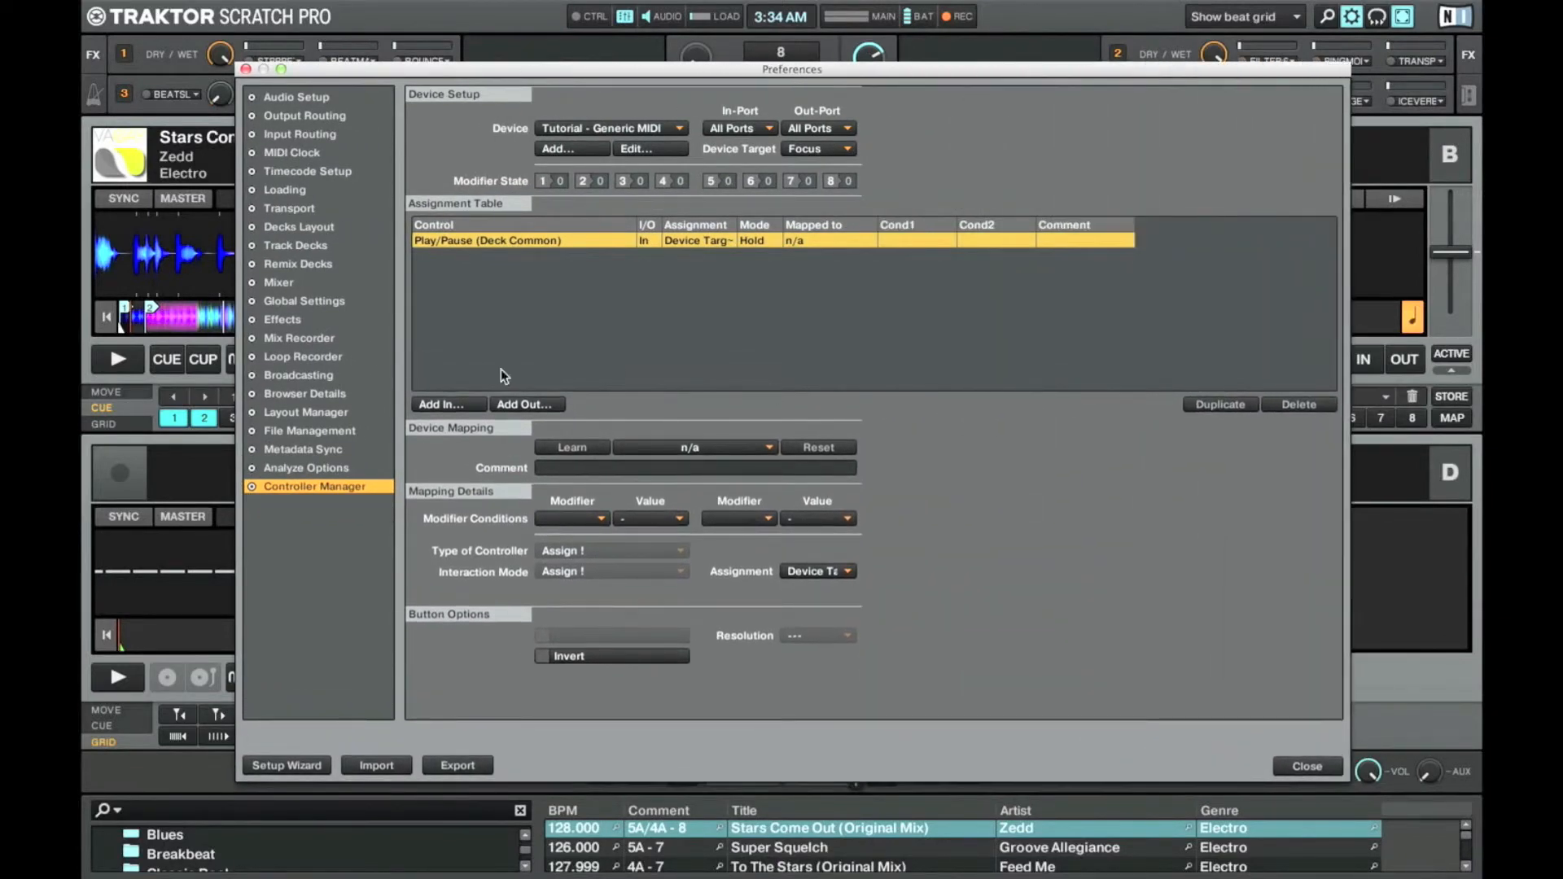
{"action": "left_click", "coordinate": [570, 446]}
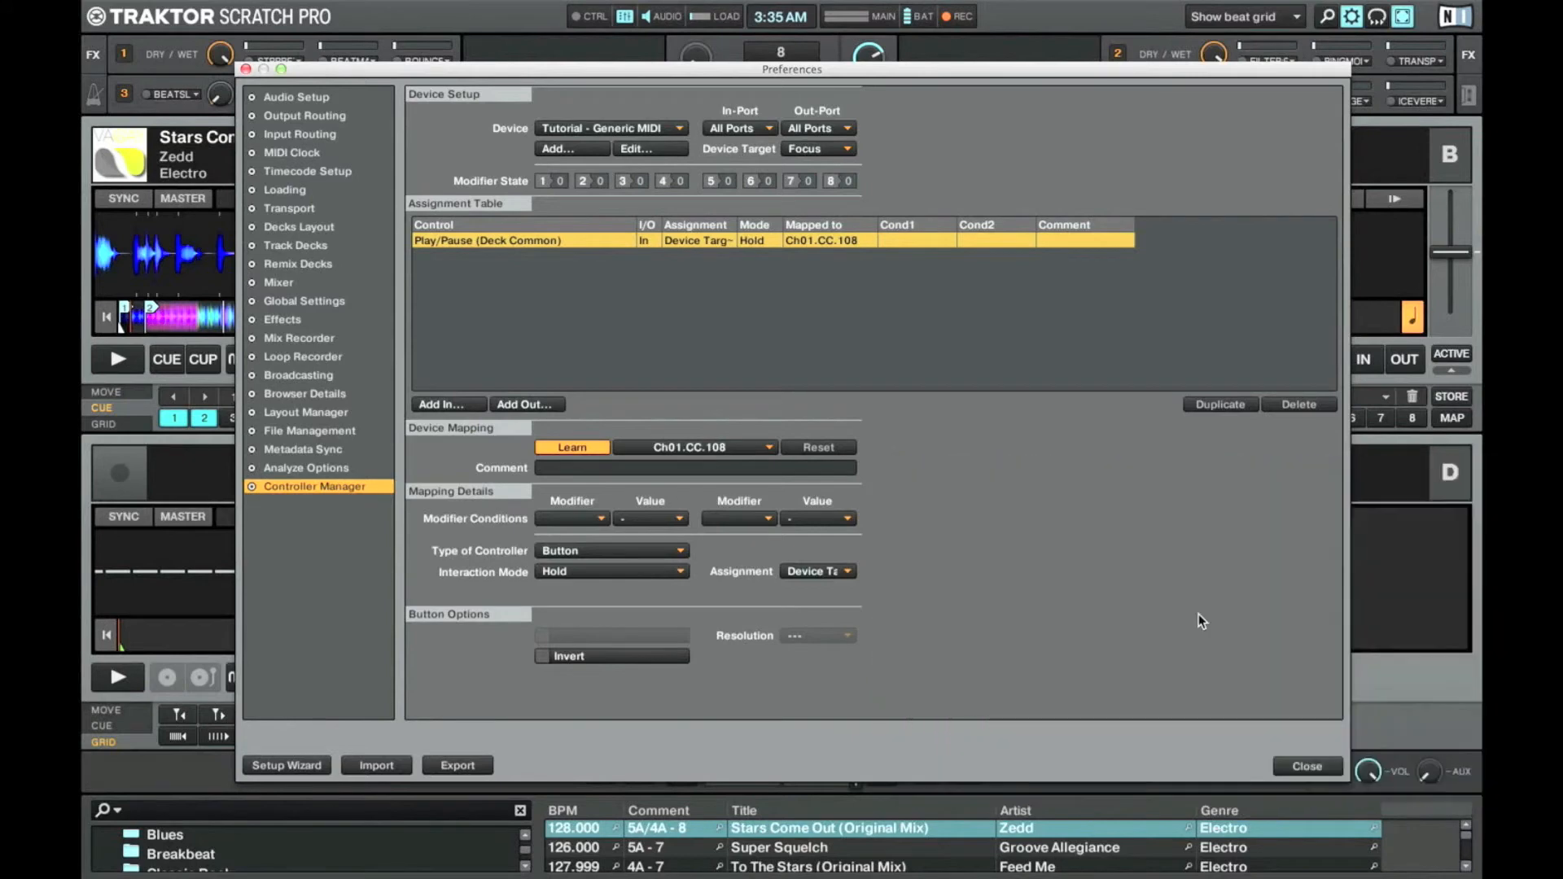
Set the Play/Pause input's interaction mode to Toggle and its assignment to Deck A
{"action": "left_click", "coordinate": [574, 572]}
{"action": "left_click", "coordinate": [568, 576]}
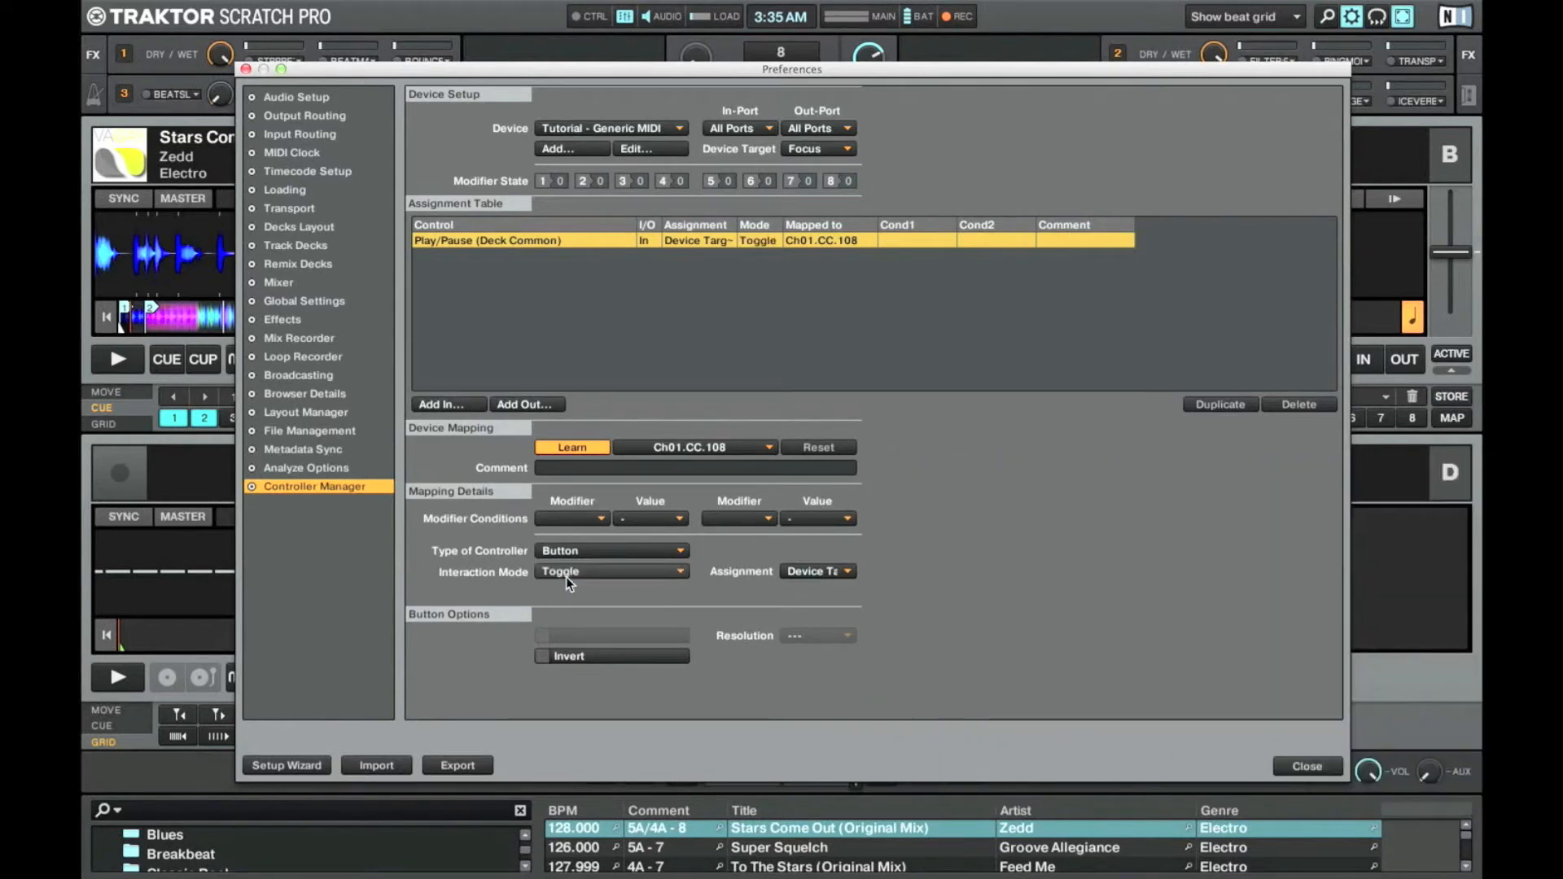
{"action": "left_click", "coordinate": [846, 570]}
{"action": "left_click", "coordinate": [820, 588]}
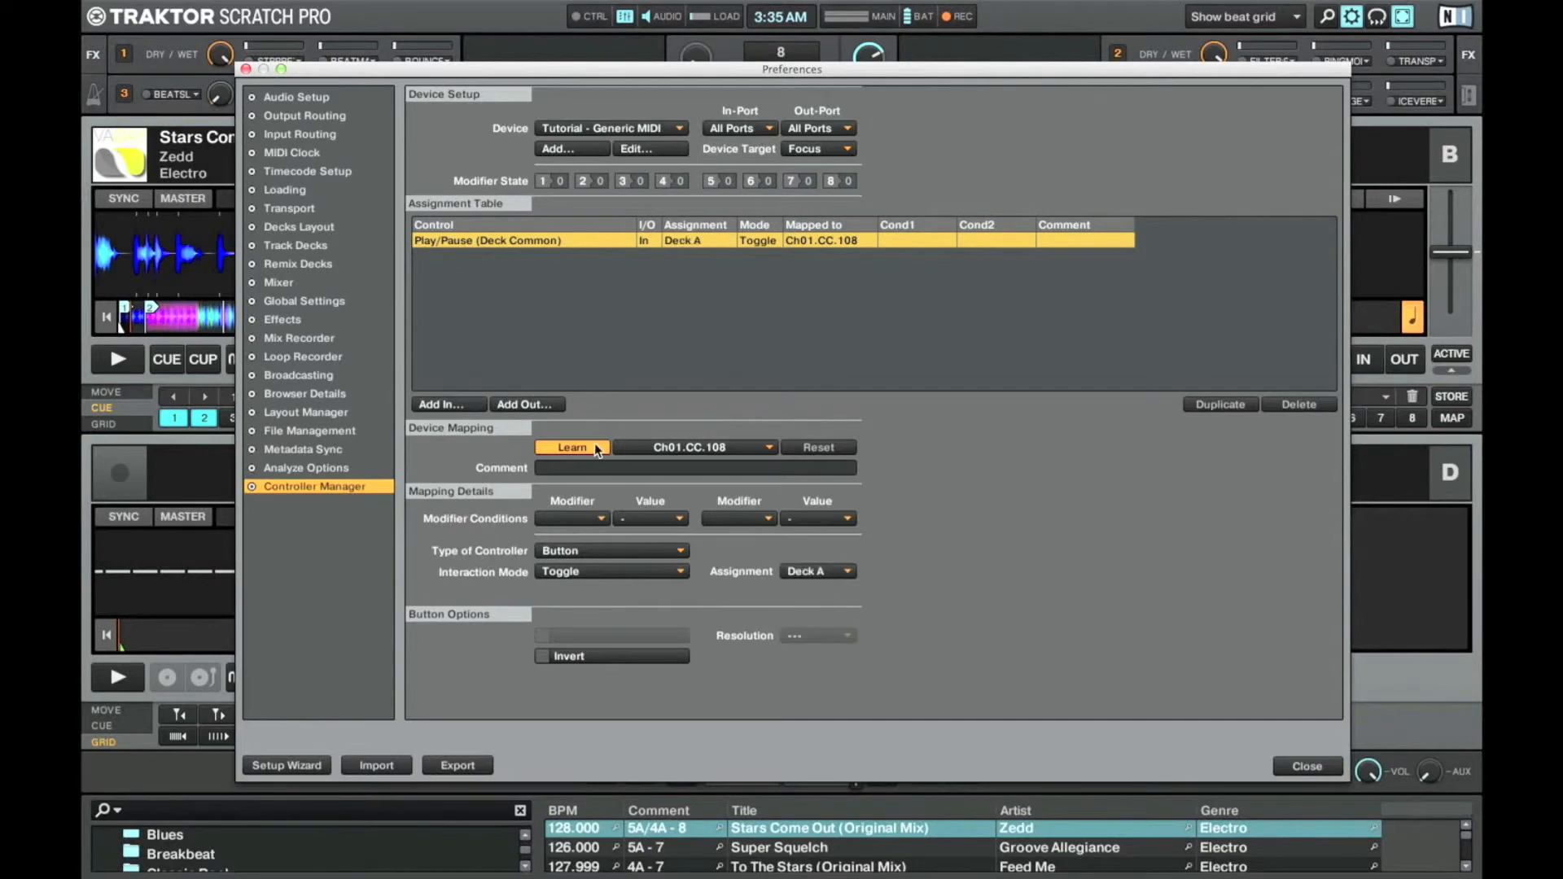
Move the Preferences window clear of deck A's play button and add a Play/Pause output on Ch01.CC.108 for Deck A
{"action": "left_click_drag", "start_coordinate": [706, 66], "coordinate": [809, 47]}
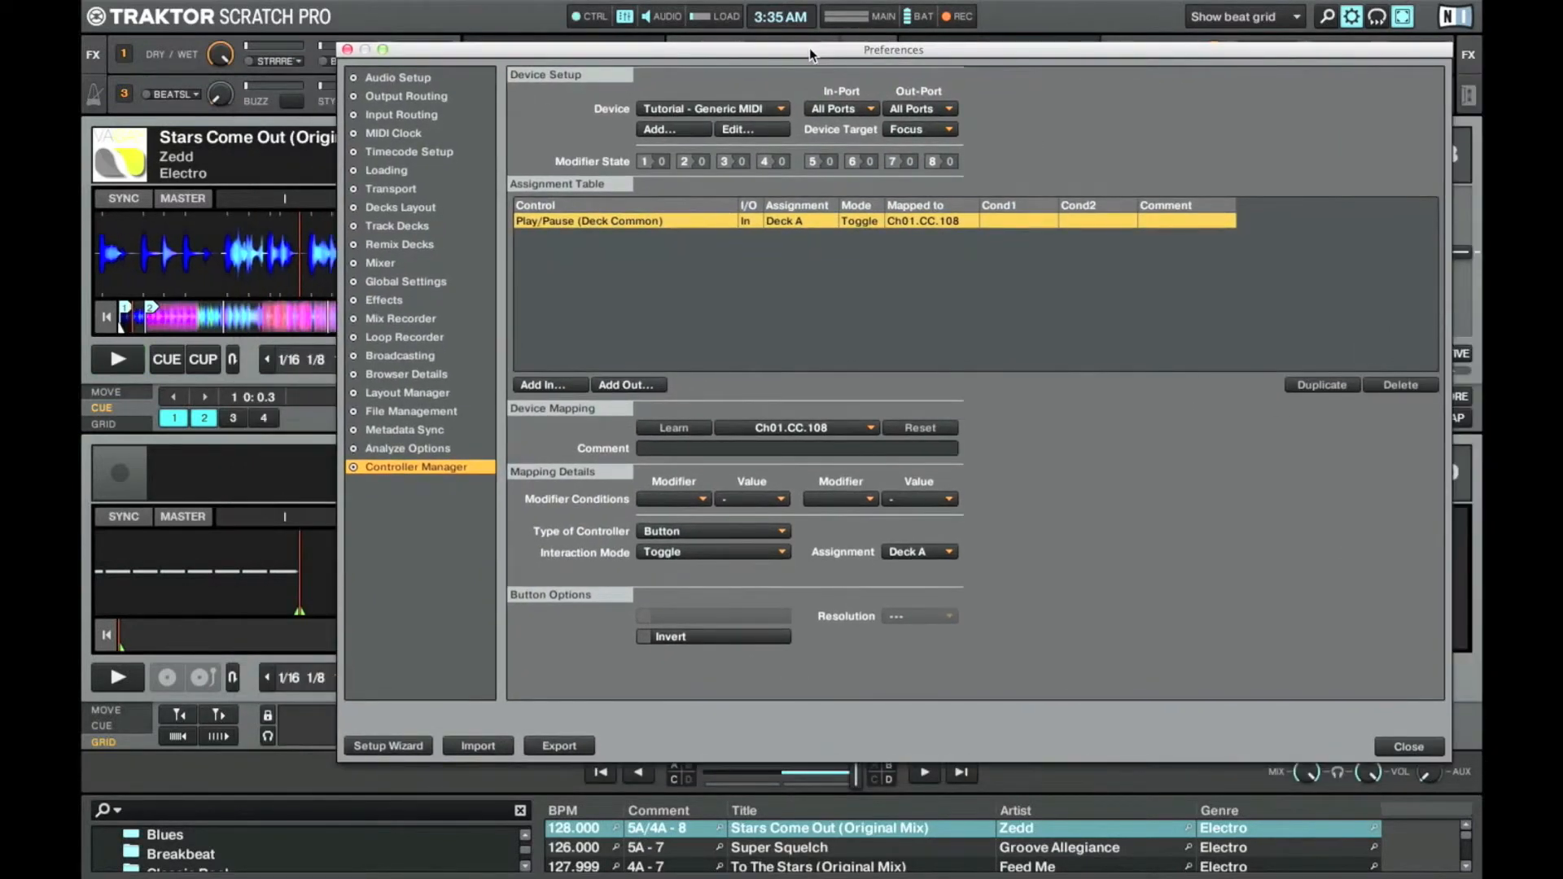
{"action": "left_click_drag", "start_coordinate": [809, 47], "coordinate": [785, 56]}
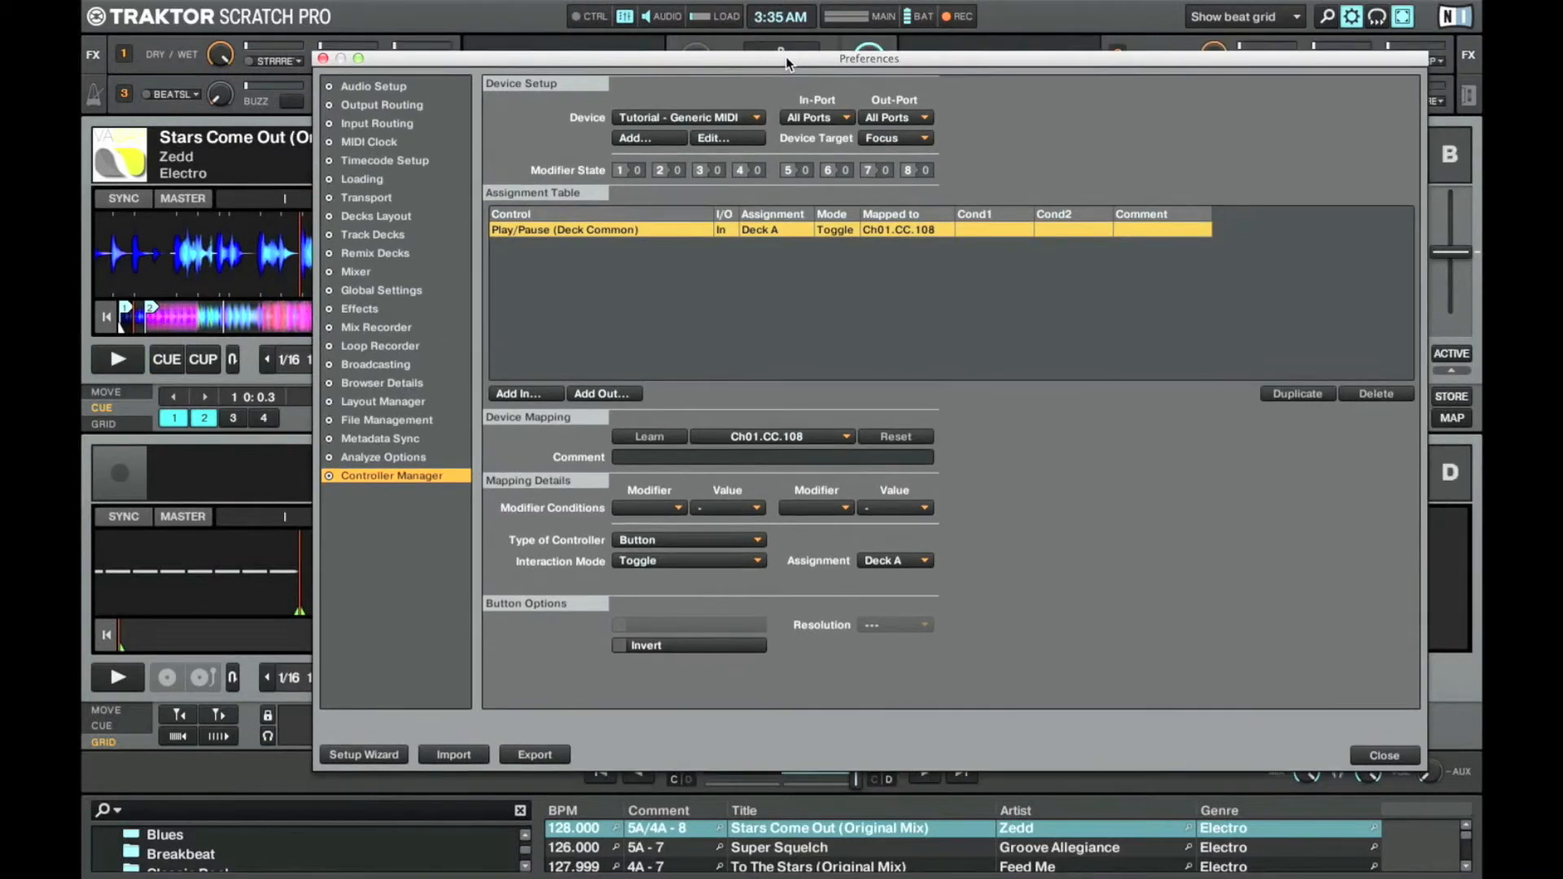
{"action": "left_click", "coordinate": [617, 394]}
{"action": "left_click", "coordinate": [651, 399]}
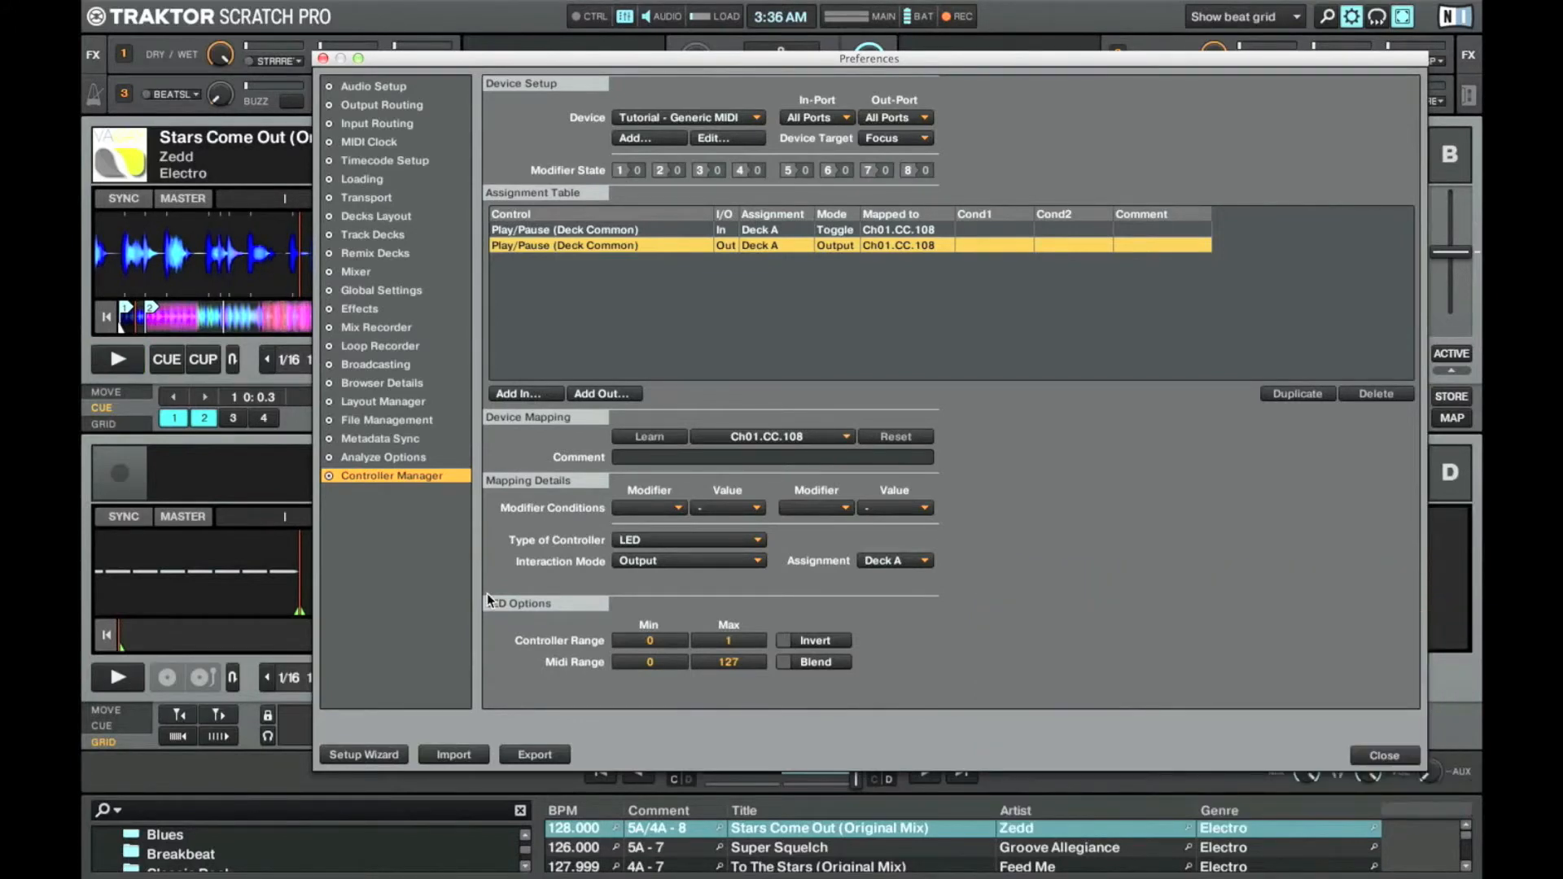
Switch to Controller Editor and choose Absolute mode for the Master section's Volume knob
{"action": "key", "text": "super+Tab"}
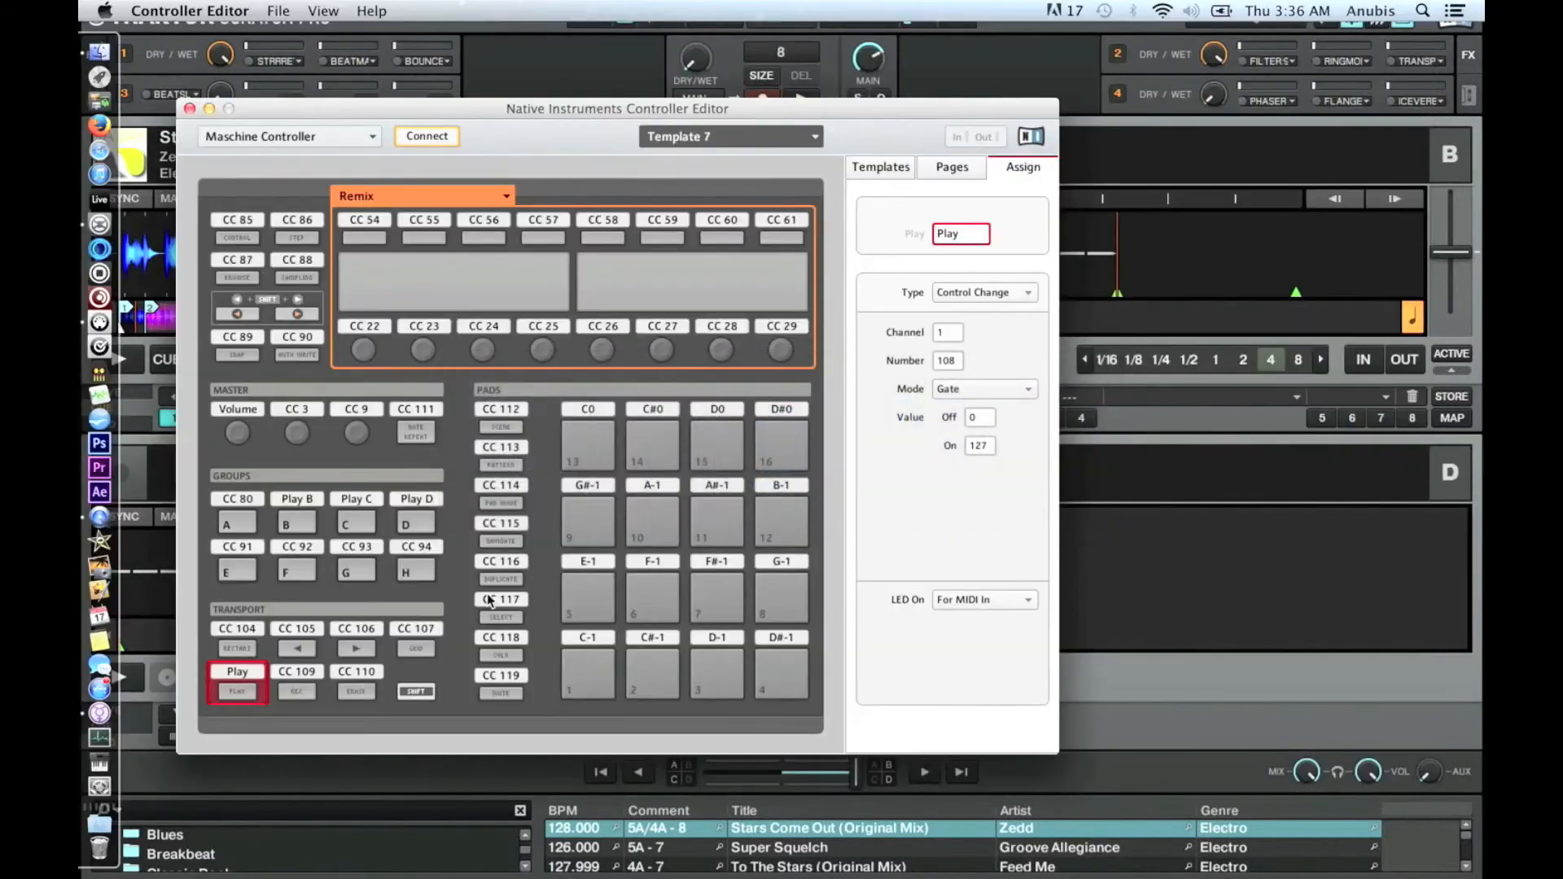
{"action": "left_click", "coordinate": [251, 415]}
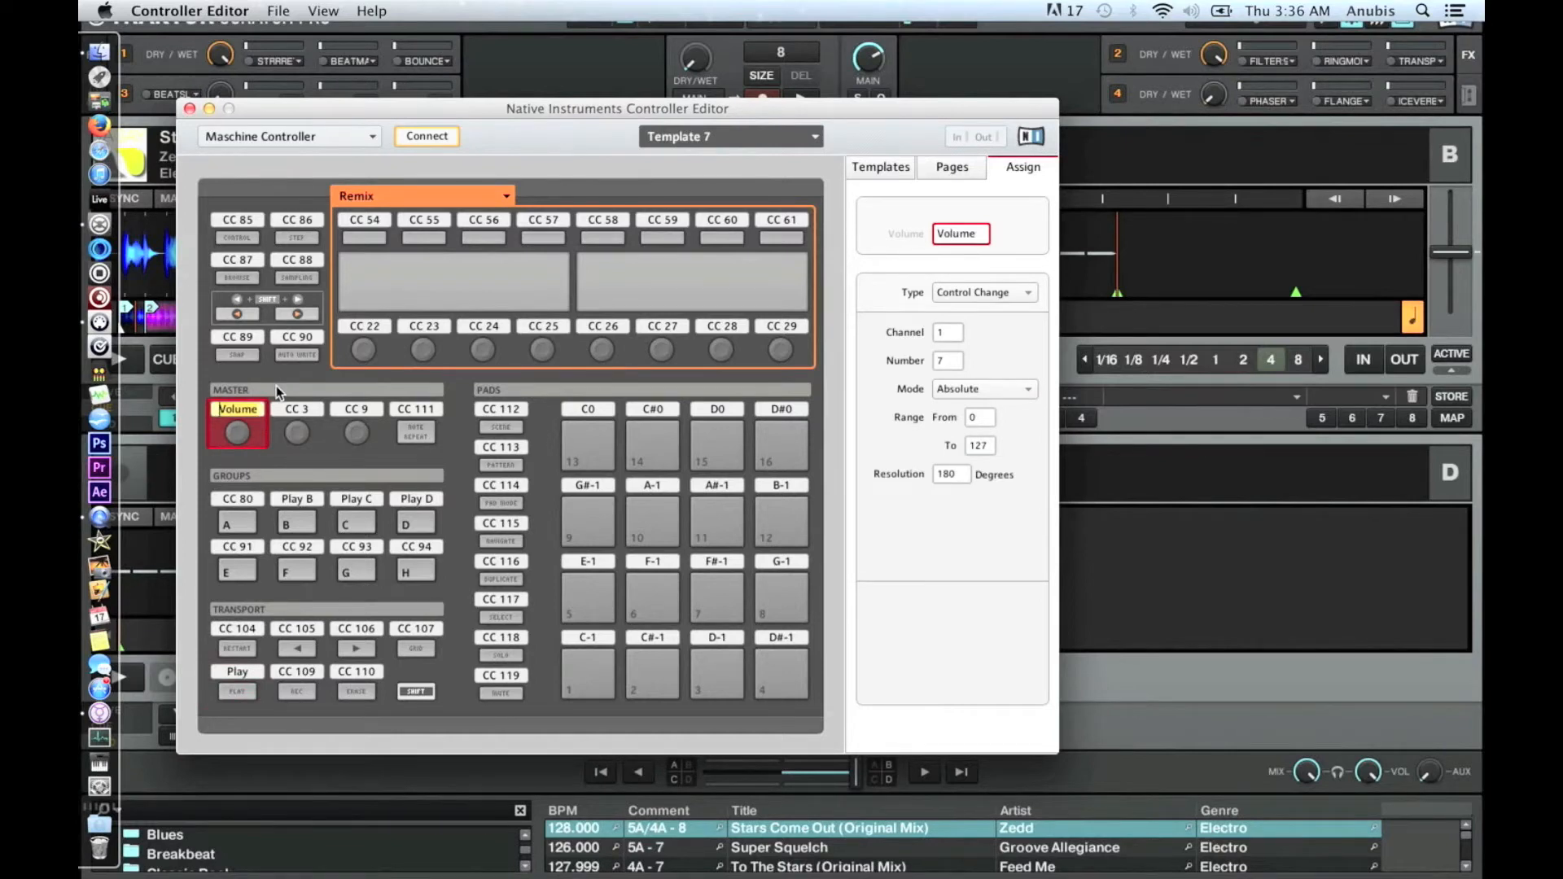
{"action": "left_click", "coordinate": [1019, 379]}
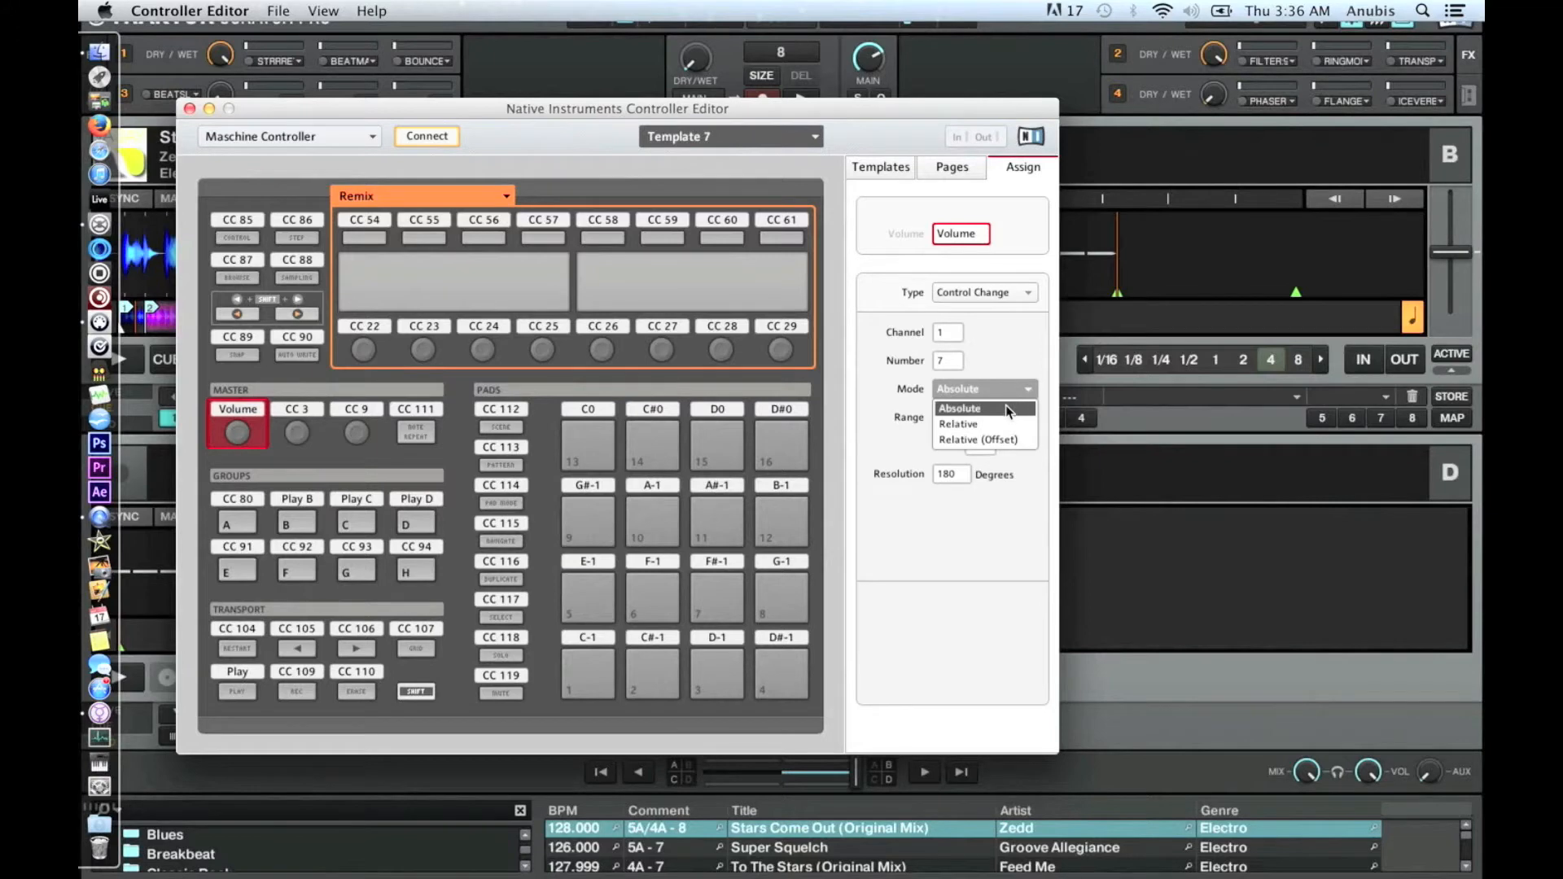
{"action": "left_click", "coordinate": [1006, 406]}
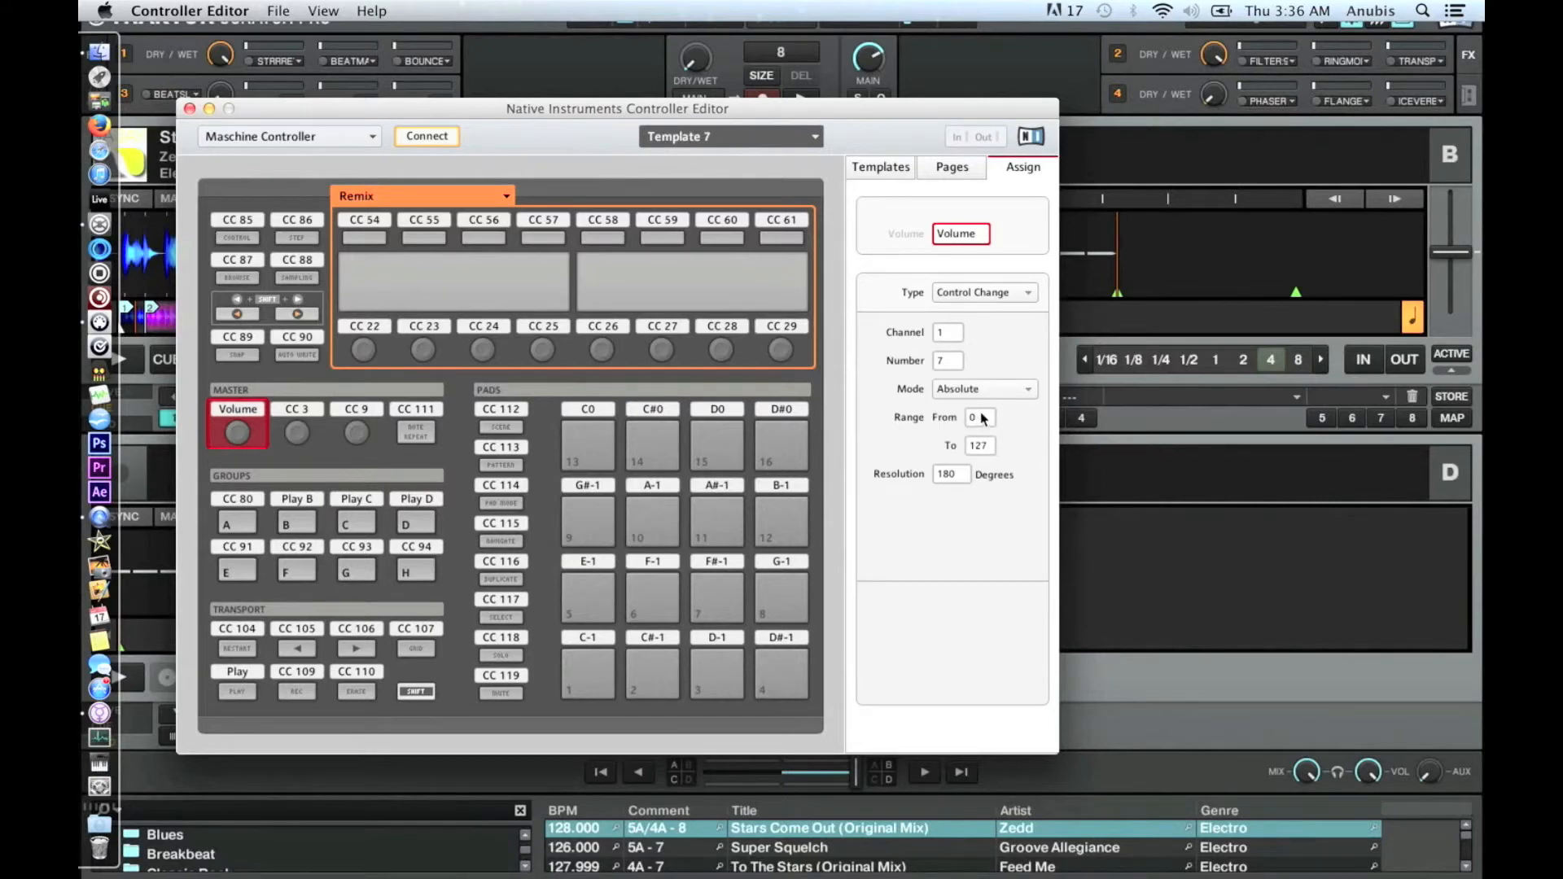
Try Relative mode on the Volume knob and restore it to Absolute
{"action": "left_click", "coordinate": [1008, 390]}
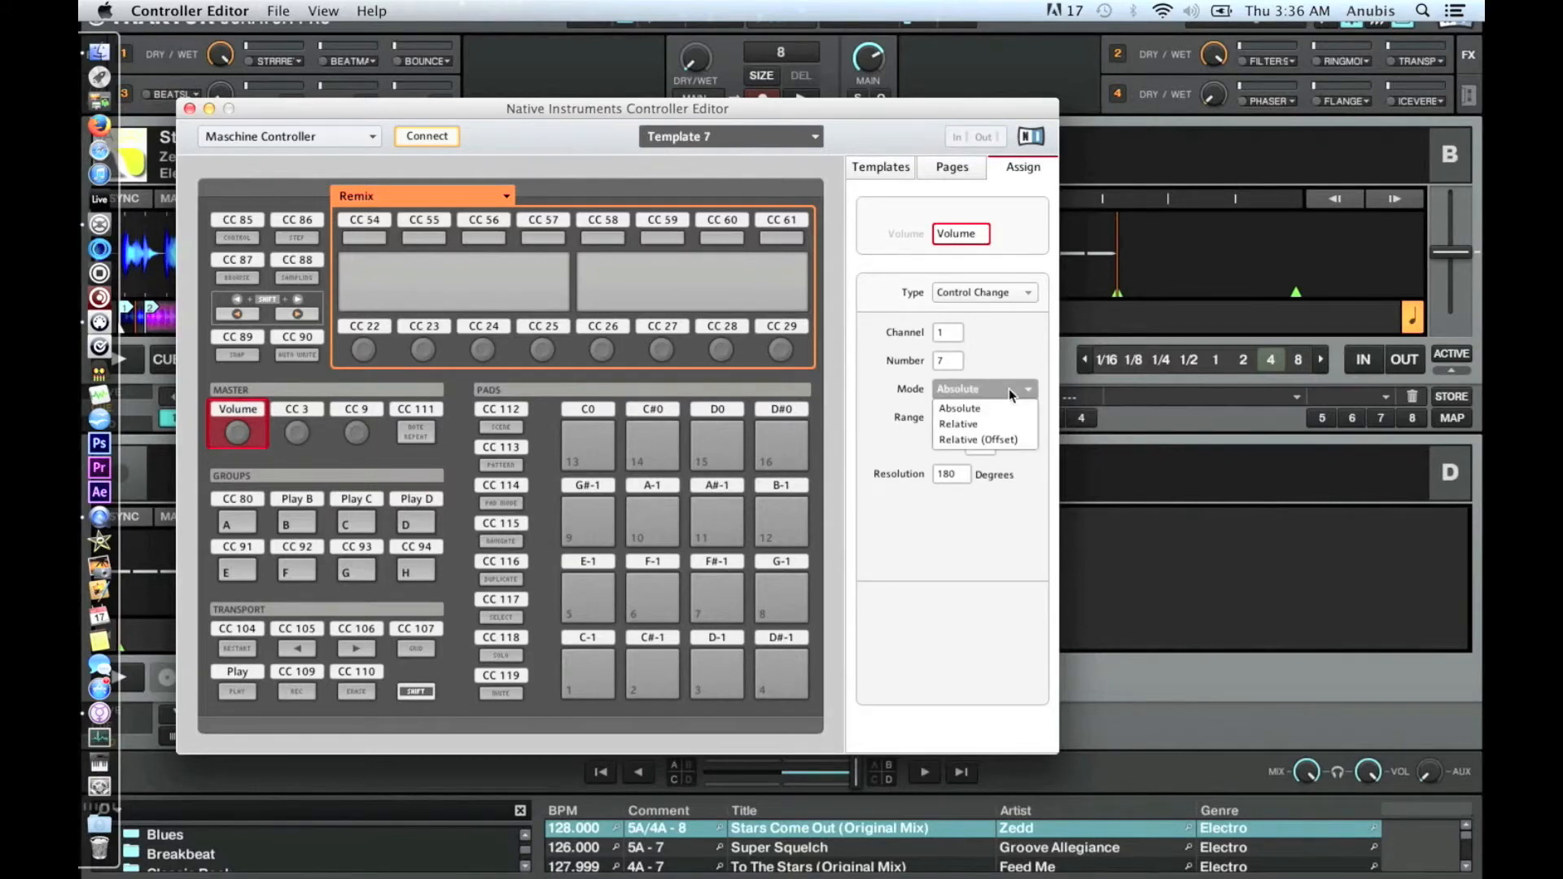
{"action": "left_click", "coordinate": [1006, 423]}
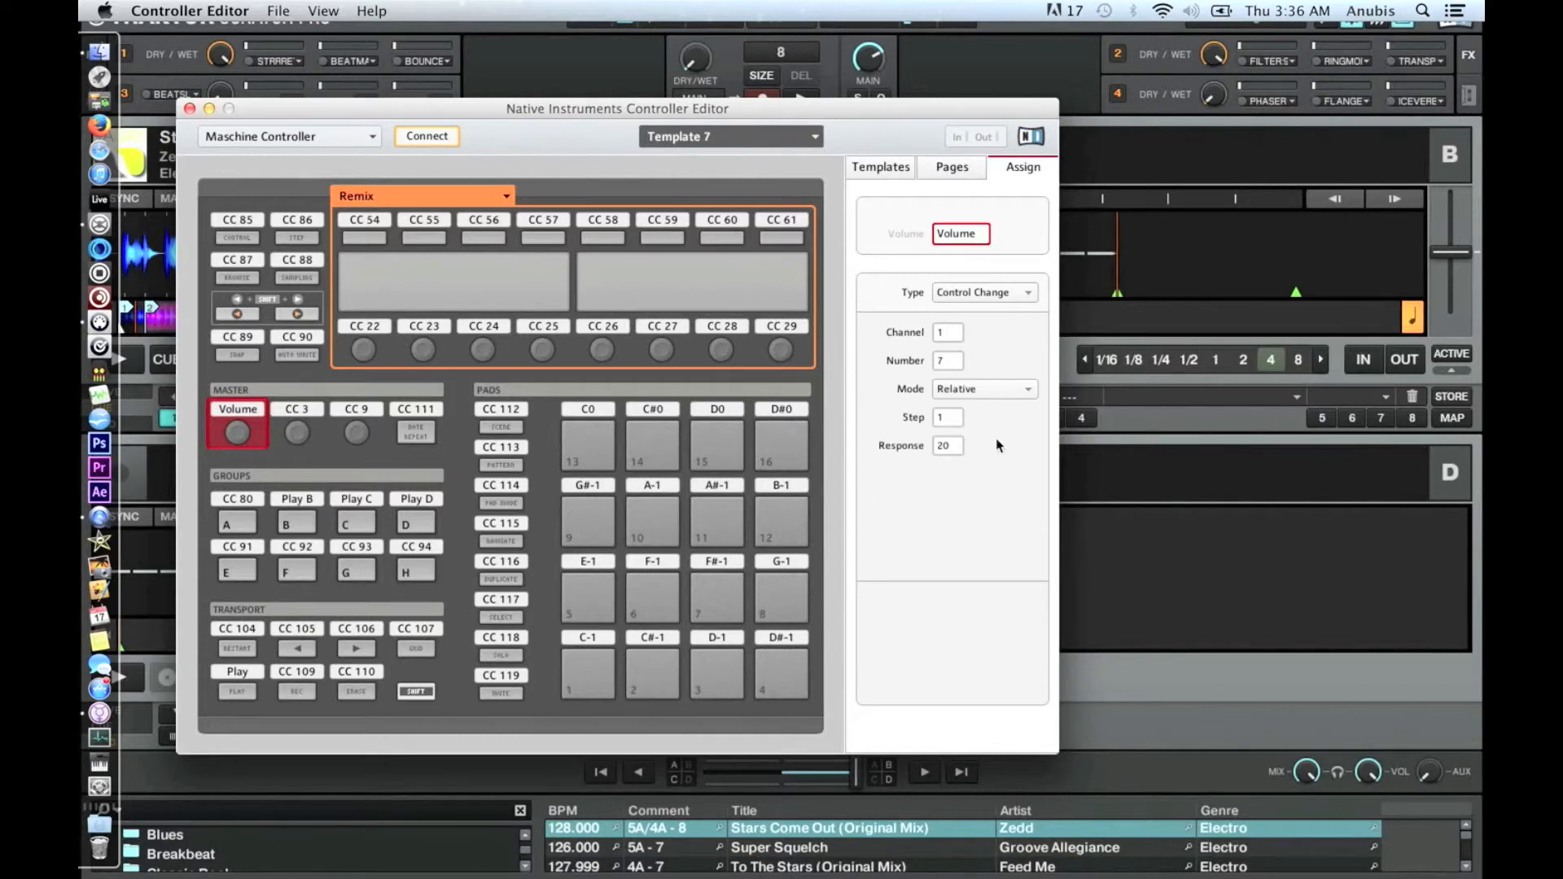
{"action": "left_click", "coordinate": [1007, 397]}
{"action": "left_click", "coordinate": [995, 417]}
{"action": "left_click", "coordinate": [996, 389]}
{"action": "left_click", "coordinate": [995, 408]}
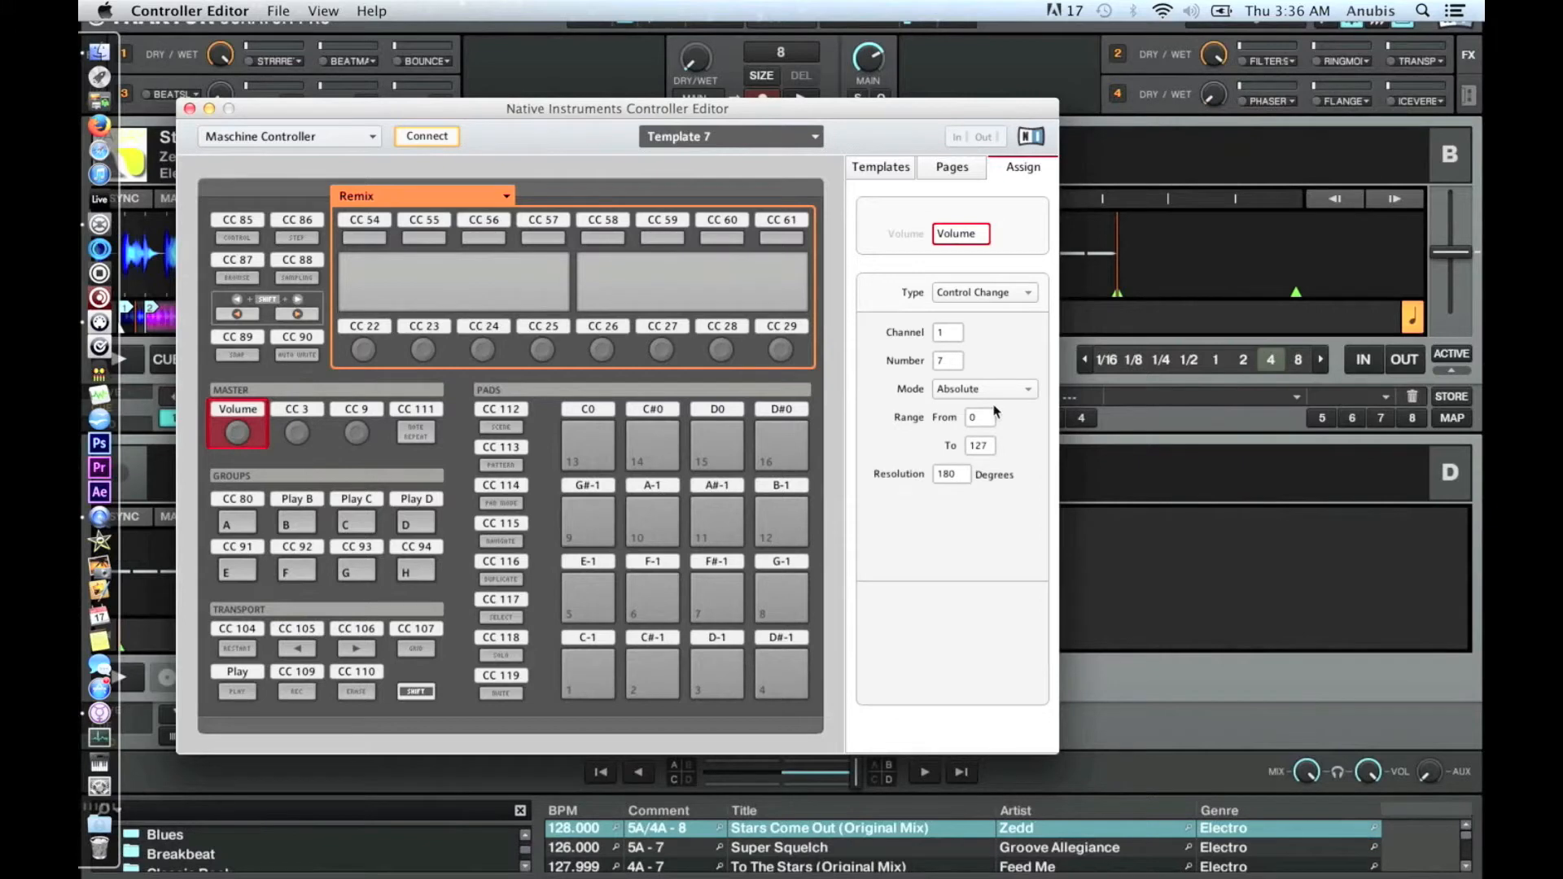
Set the Volume knob's resolution to 360 degrees
{"action": "key", "text": "Right"}
{"action": "key", "text": "Left"}
{"action": "double_click", "coordinate": [949, 480]}
{"action": "type", "text": "360"}
Switch back to Traktor and add a Mixer Volume Adjust input assignment to the Tutorial device
{"action": "left_click", "coordinate": [995, 60]}
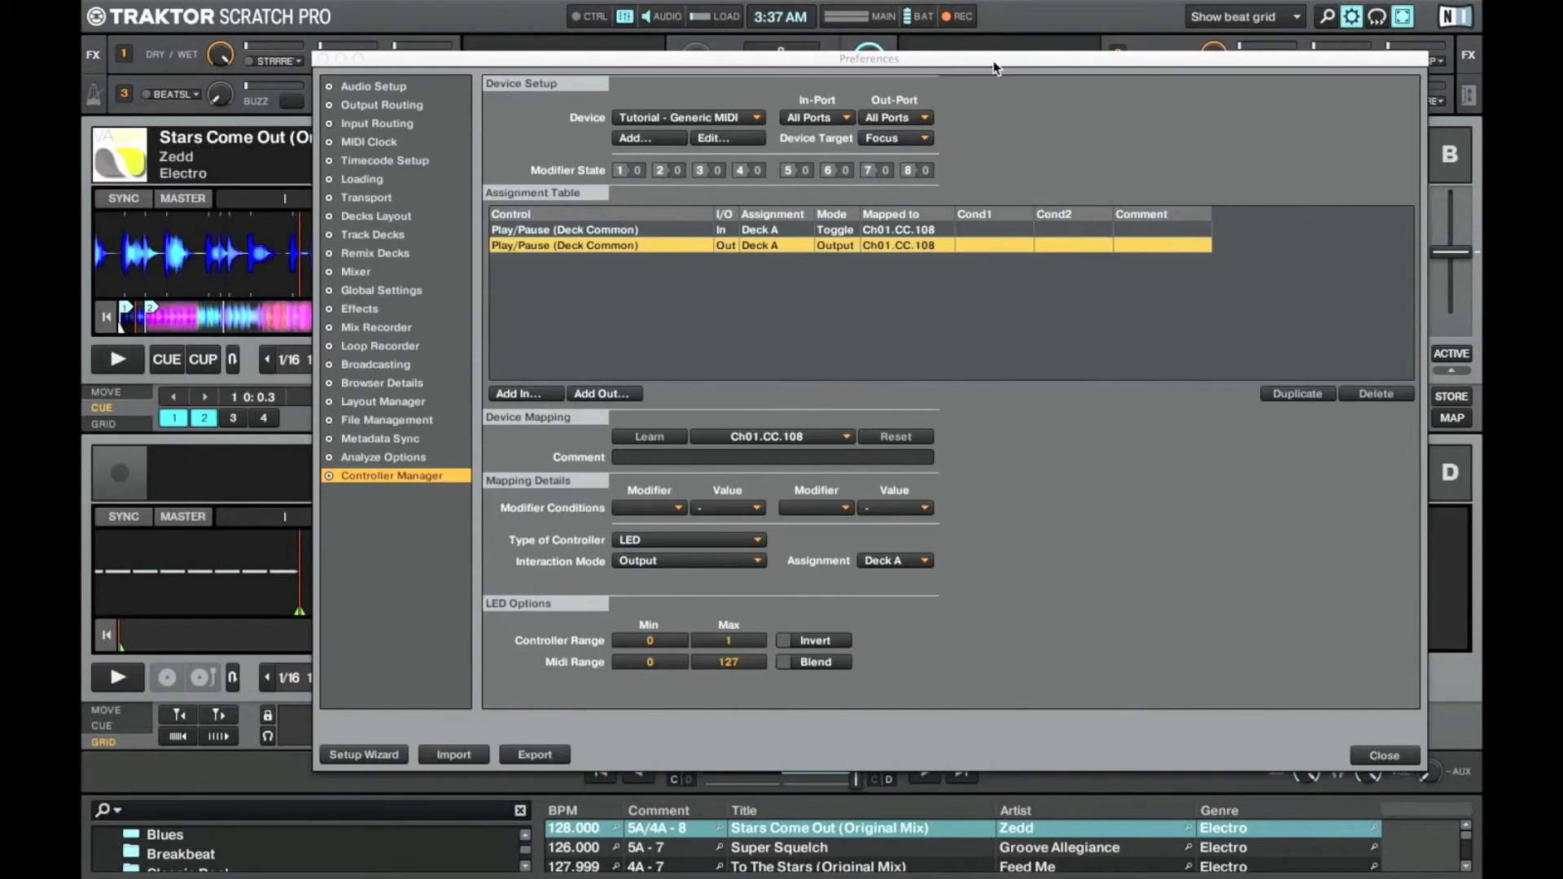
{"action": "left_click", "coordinate": [517, 394]}
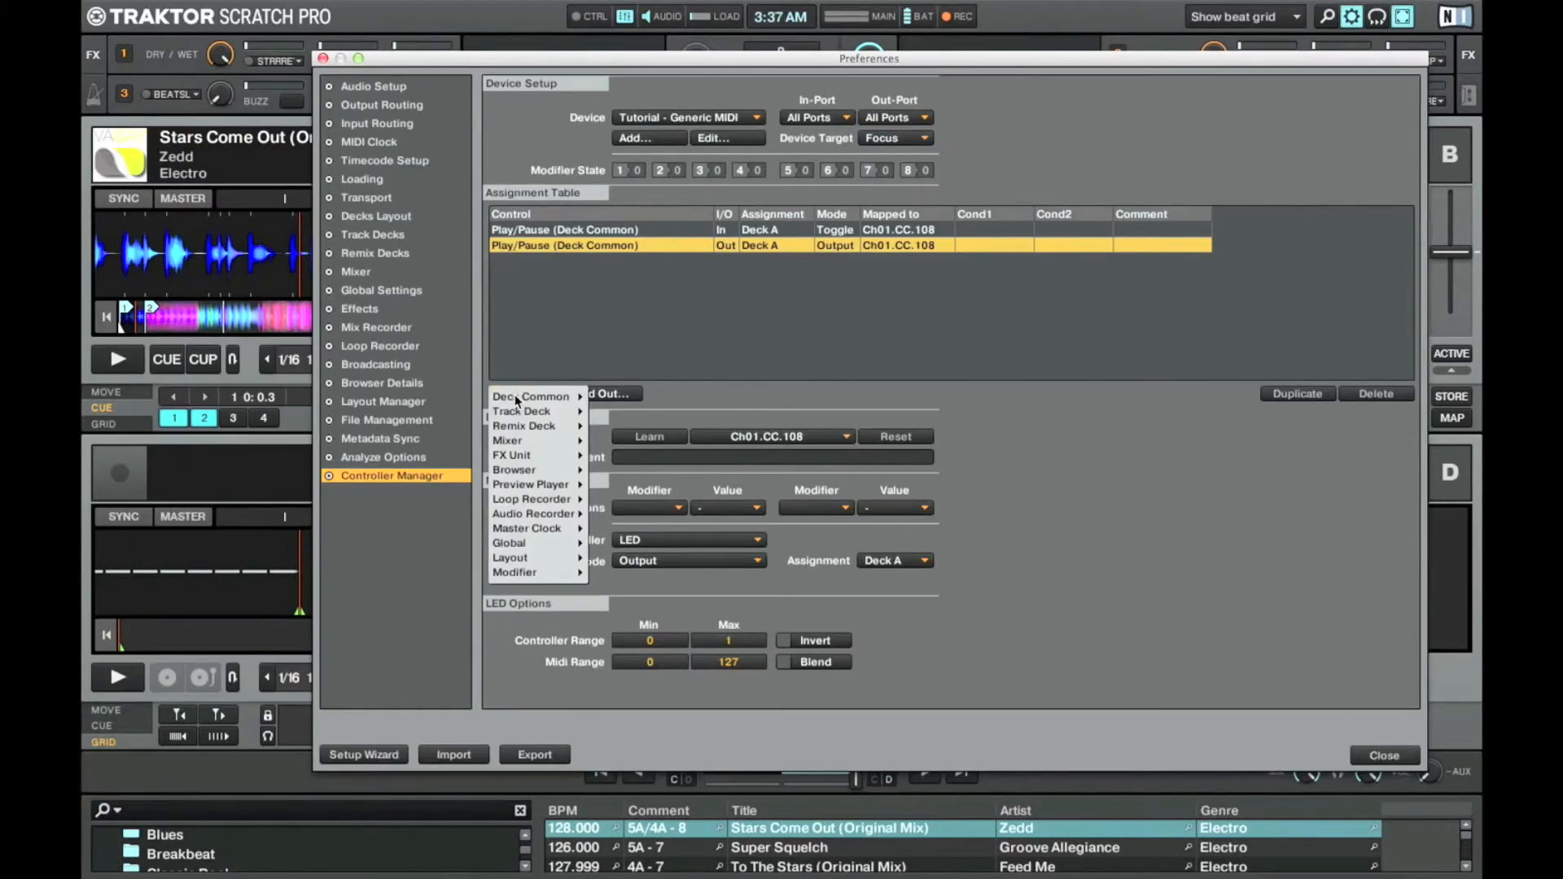
{"action": "mouse_move", "coordinate": [526, 441]}
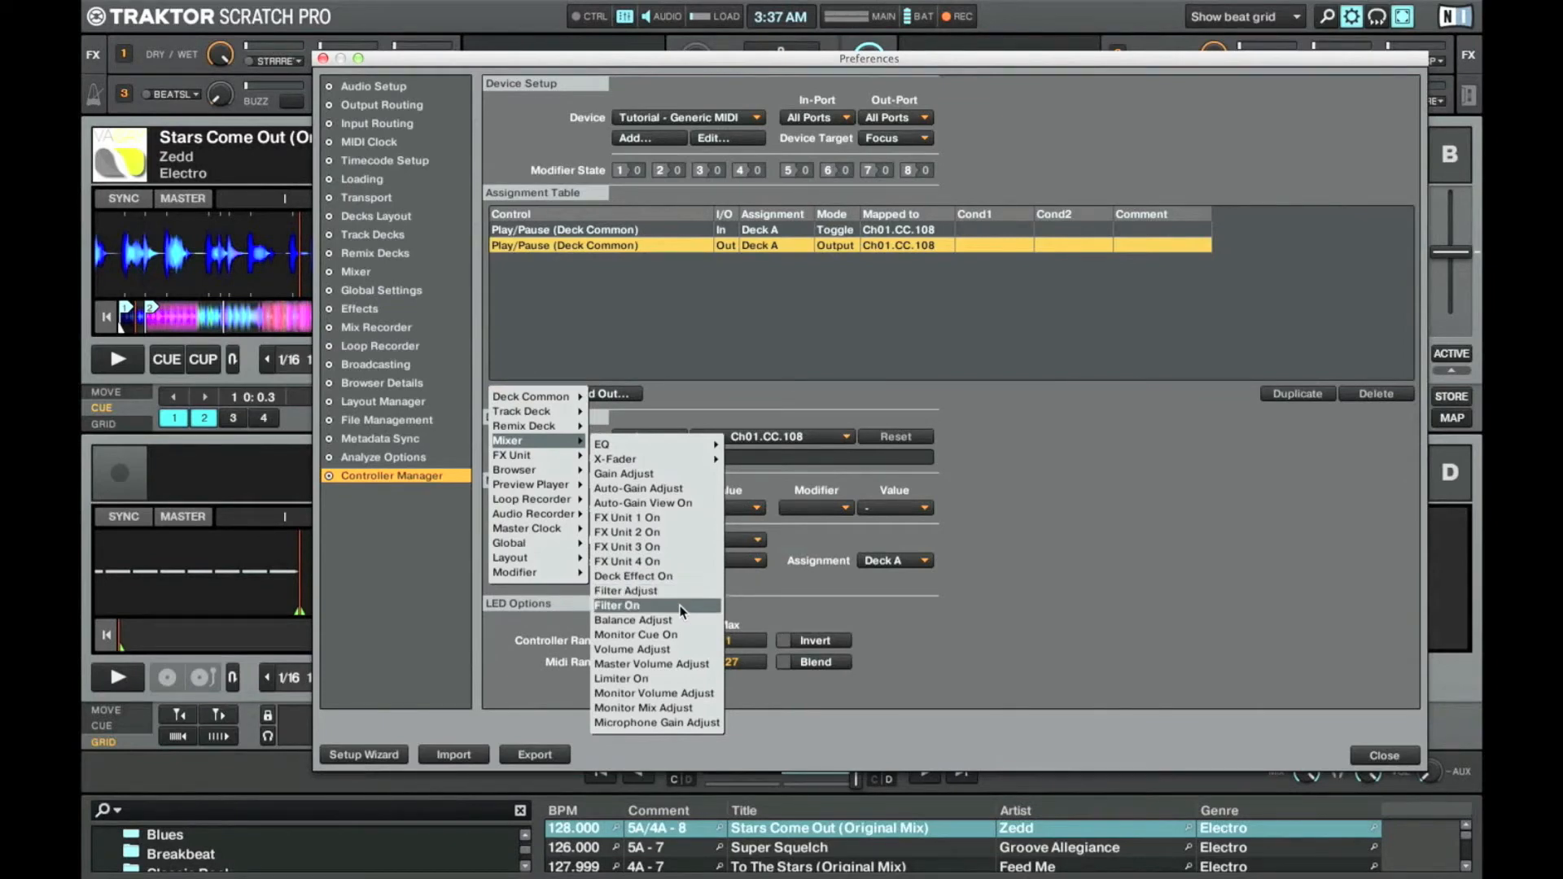
{"action": "left_click", "coordinate": [675, 649]}
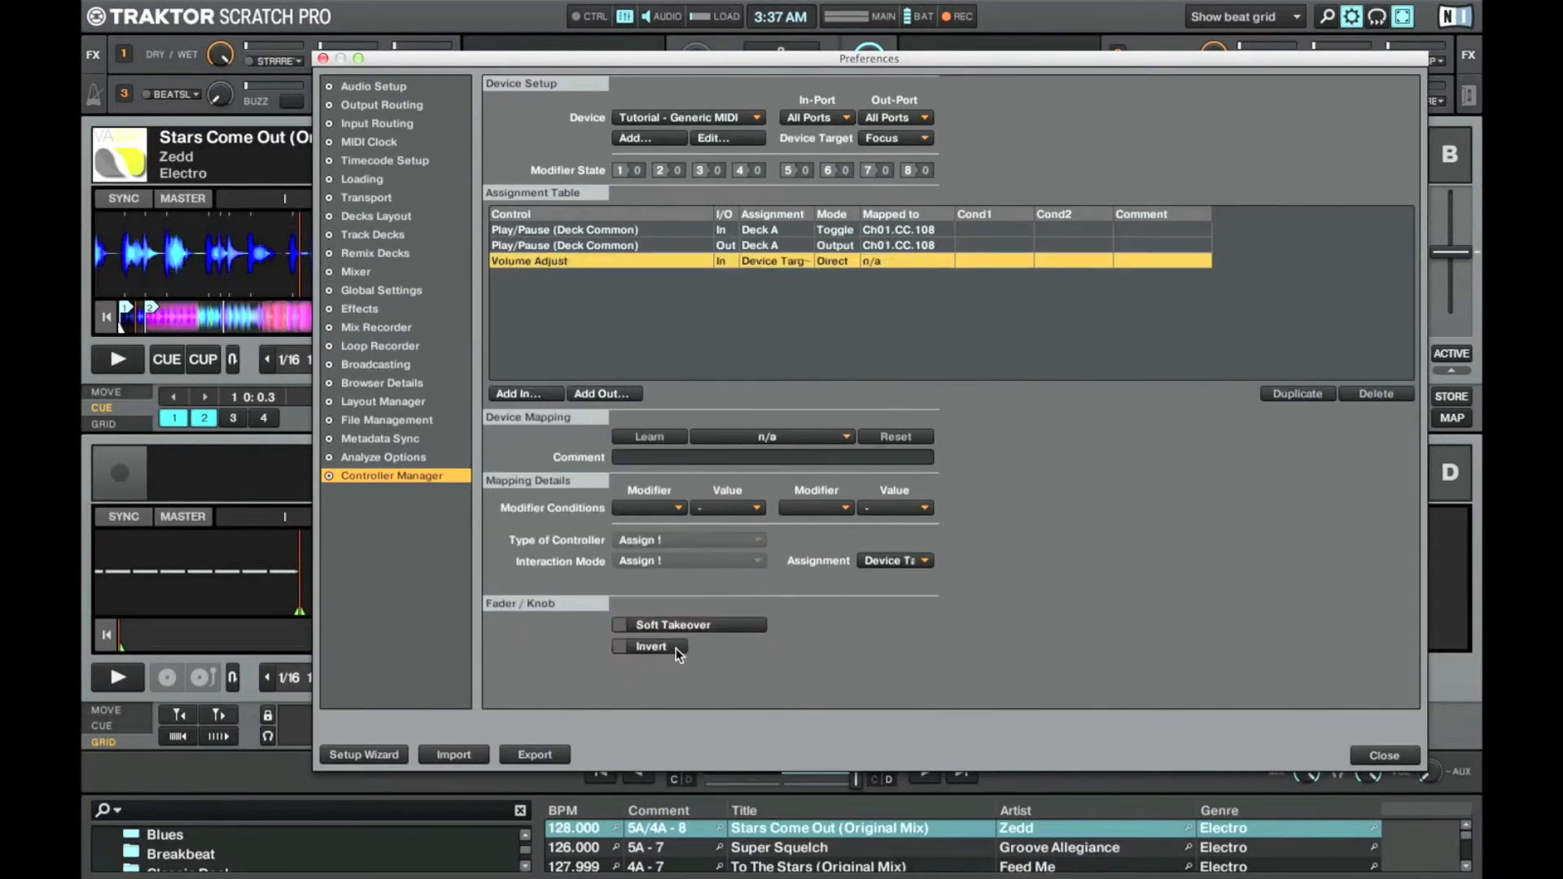
Learn Ch01.CC.007 for Volume Adjust, assign it to Deck A, and close the Preferences
{"action": "left_click", "coordinate": [651, 437]}
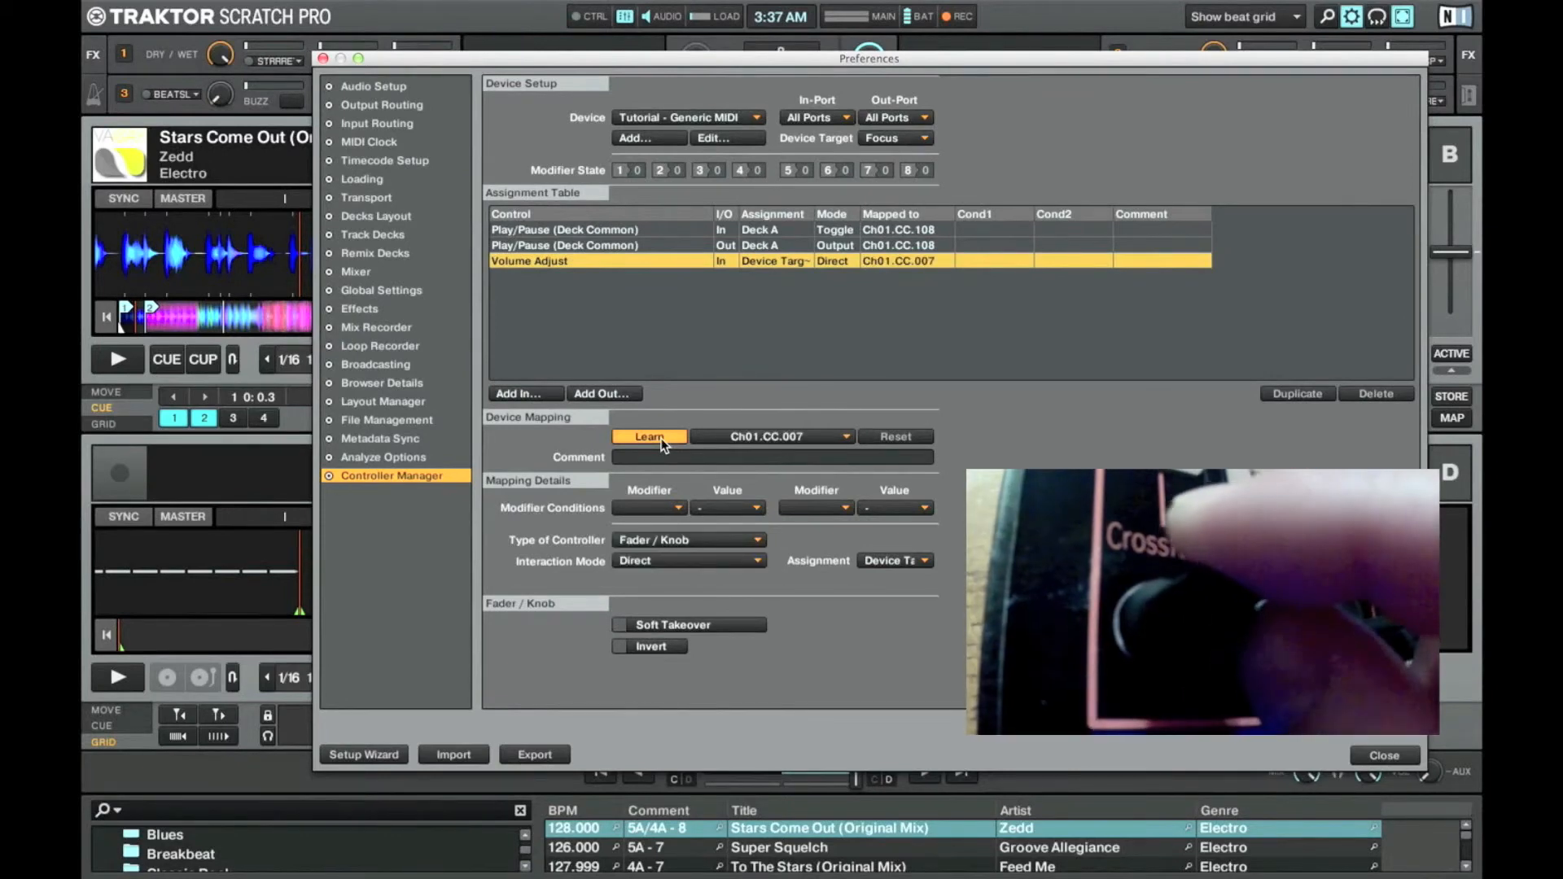
{"action": "left_click", "coordinate": [660, 439]}
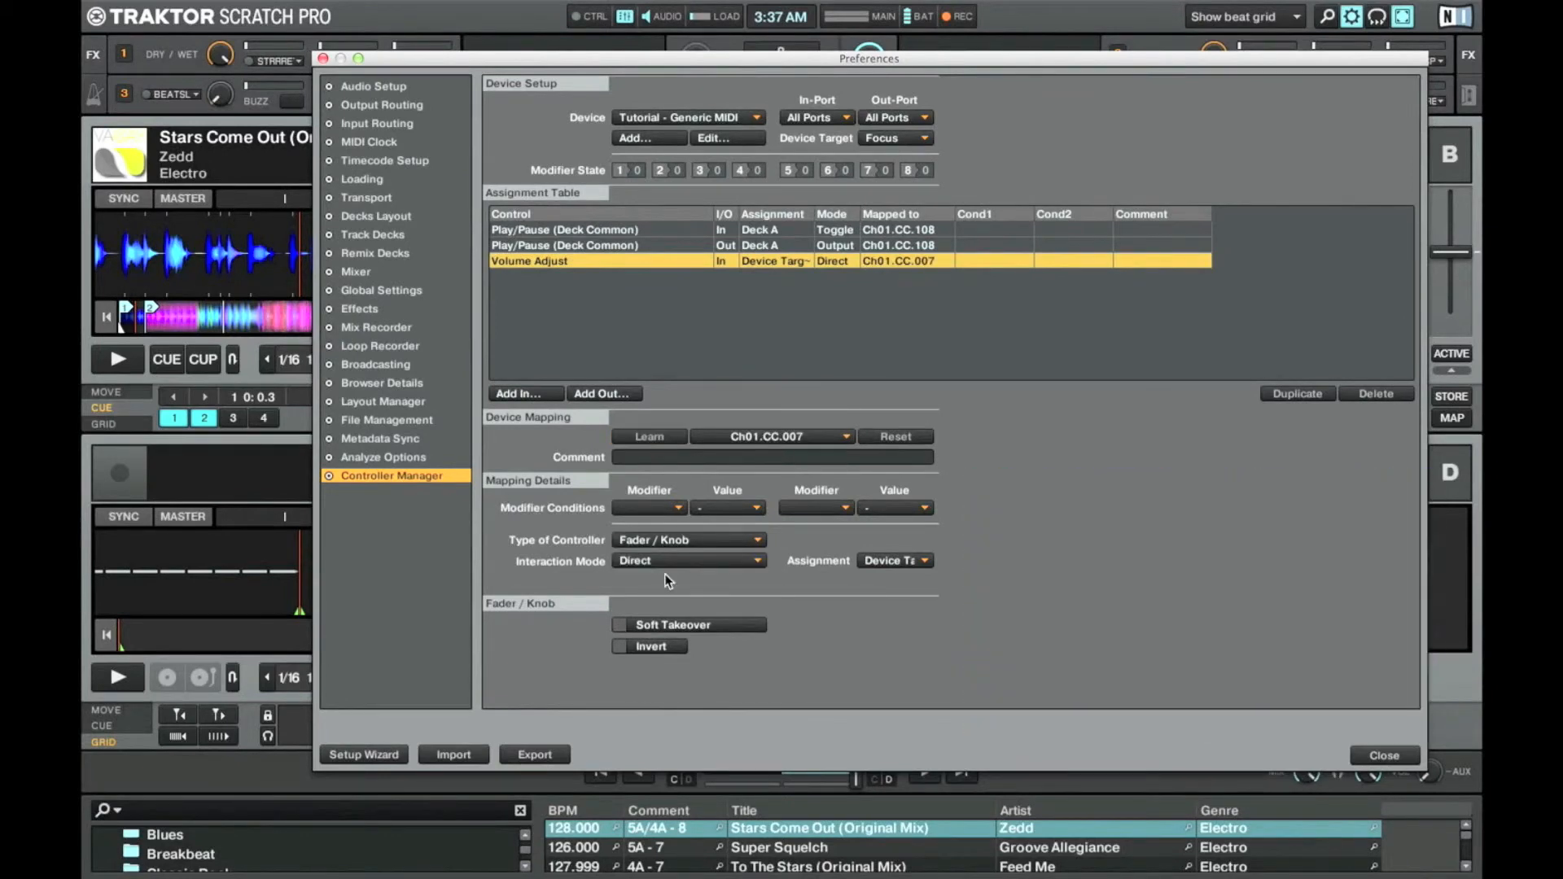
{"action": "left_click", "coordinate": [889, 560]}
{"action": "left_click", "coordinate": [896, 579]}
{"action": "left_click", "coordinate": [1384, 756]}
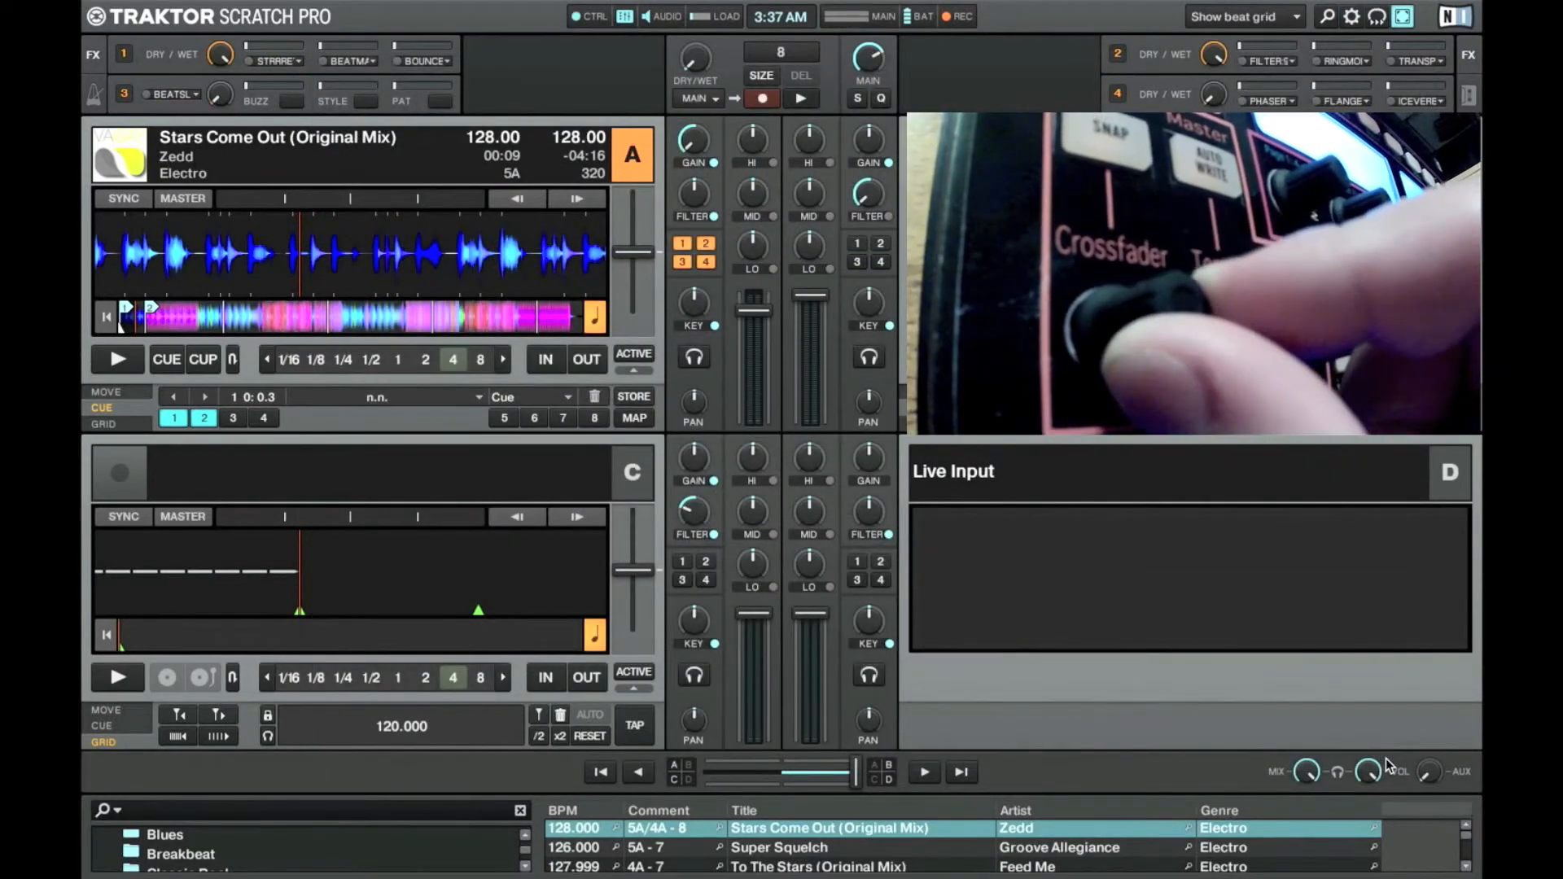
Reopen Traktor's Preferences, switch to Controller Editor and label pad 13 as "Cue 1"
{"action": "left_click", "coordinate": [1351, 17]}
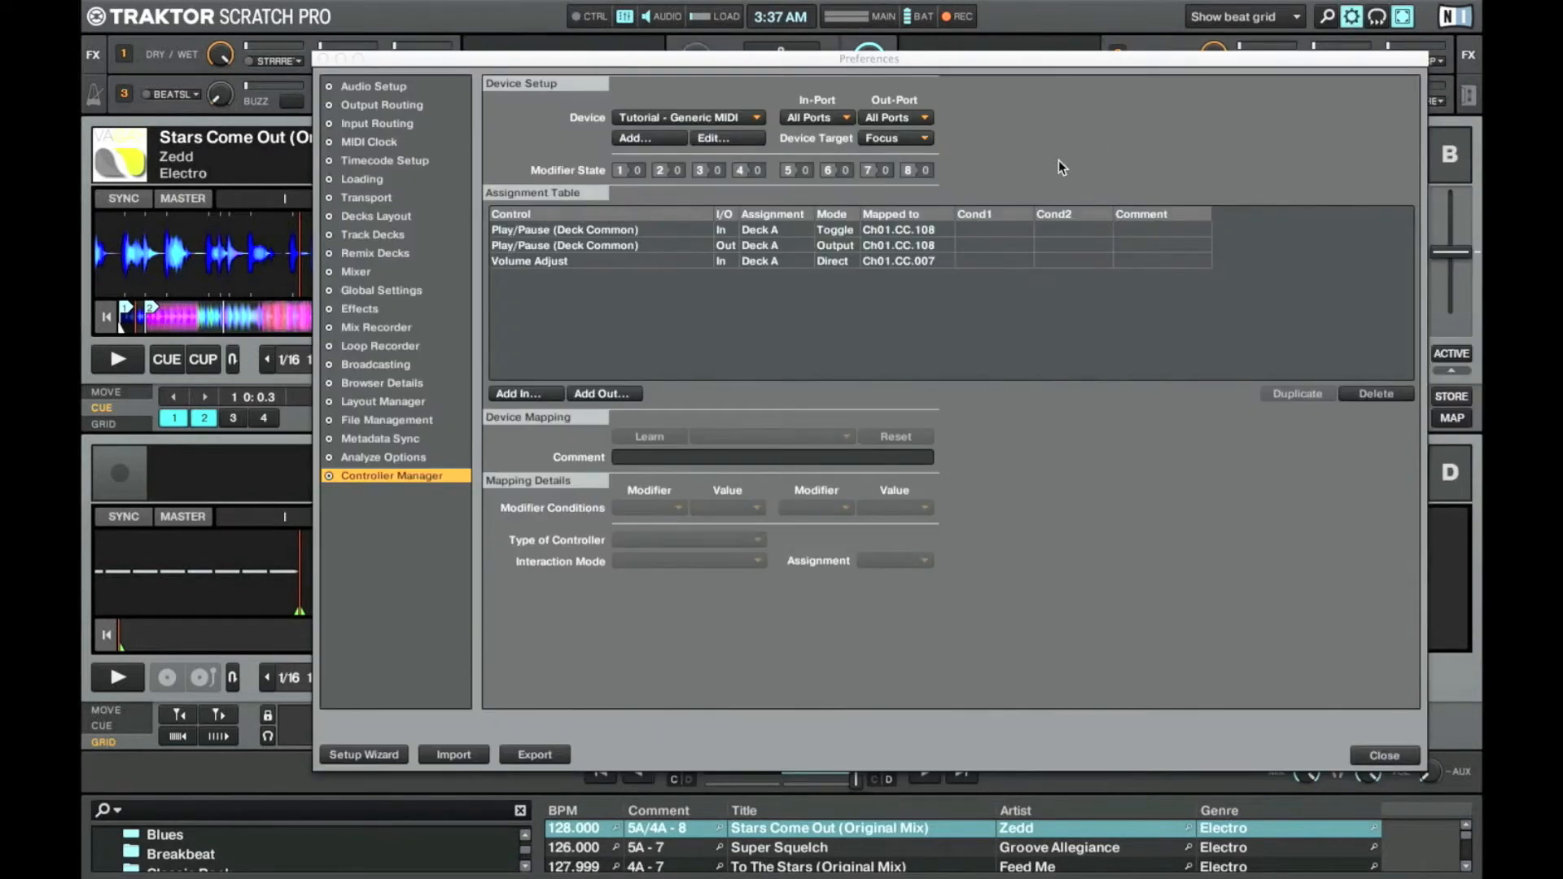
{"action": "key", "text": "super+Tab"}
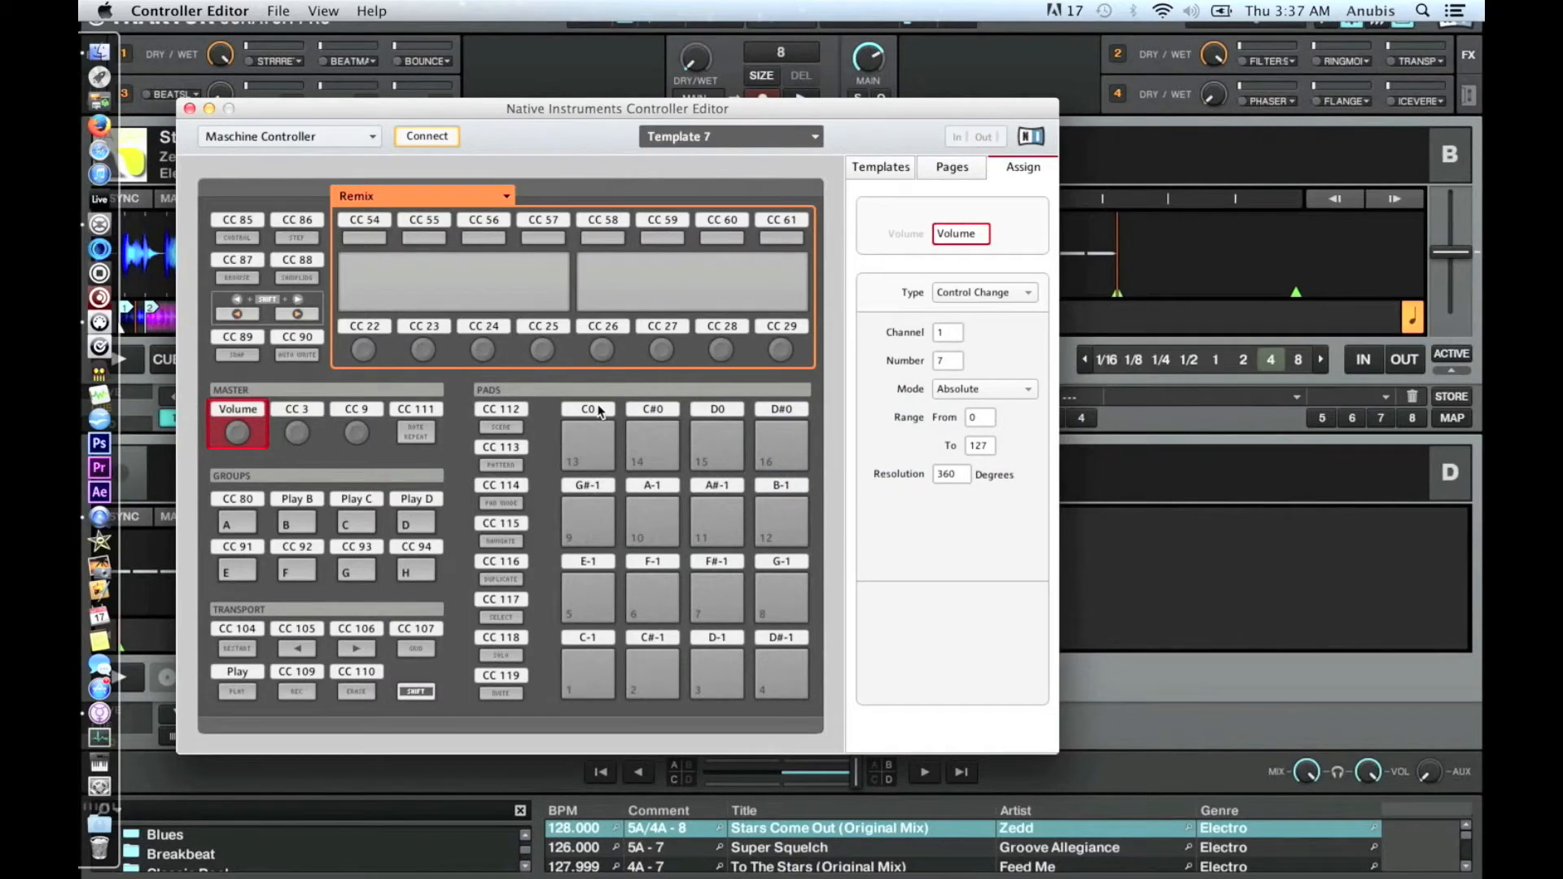
{"action": "left_click", "coordinate": [600, 411]}
{"action": "type", "text": "Cue 1"}
{"action": "key", "text": "Return"}
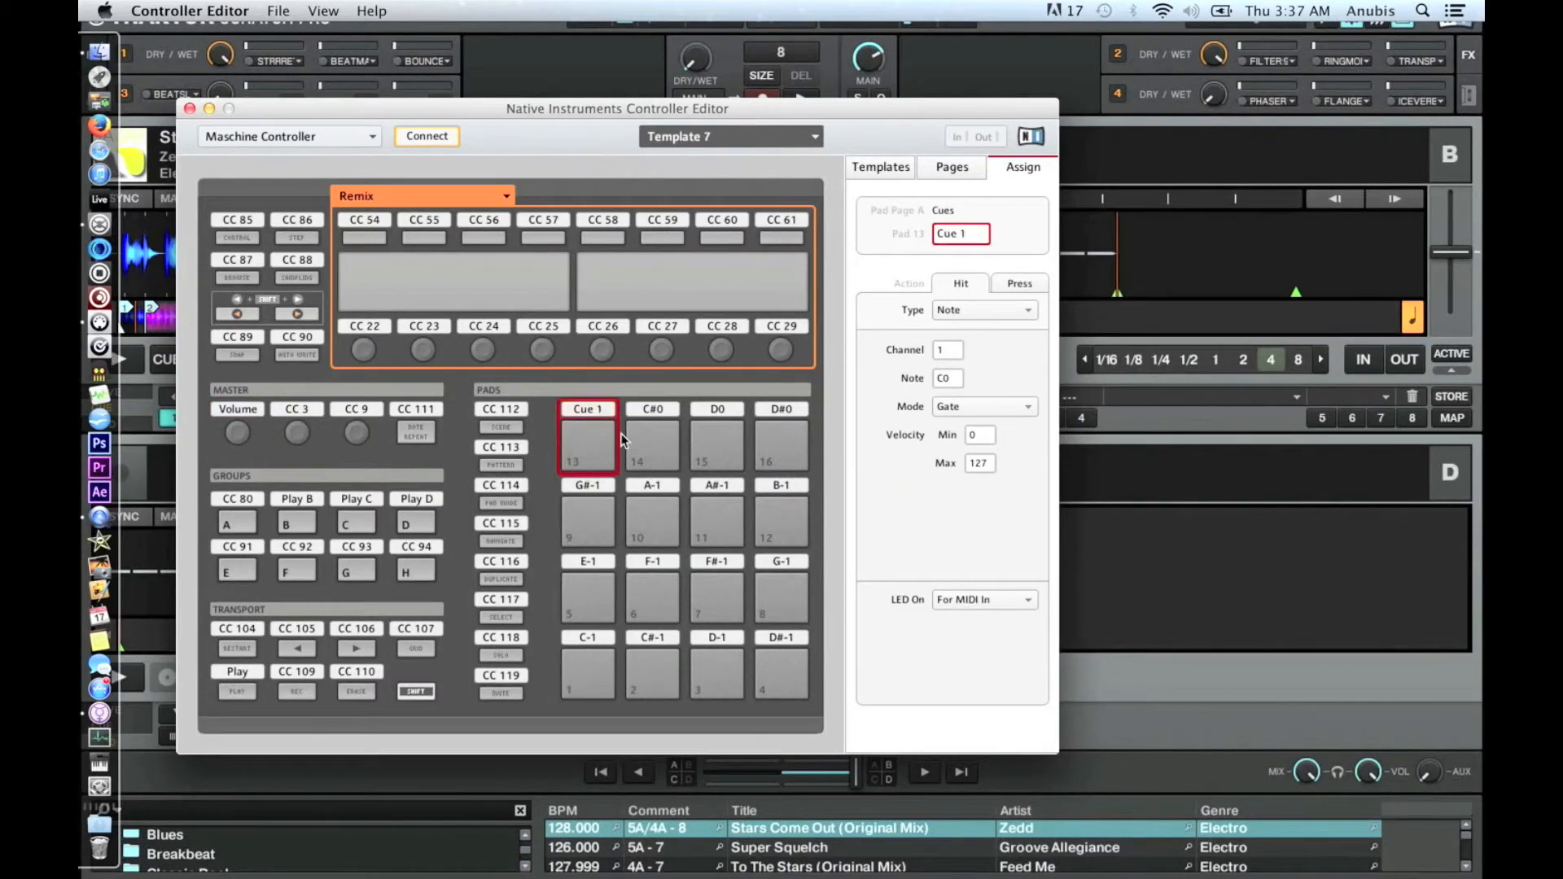
Set pad 13's hit action to Control Change number 13 in Gate mode, with the LED on for MIDI In
{"action": "left_click", "coordinate": [1003, 314]}
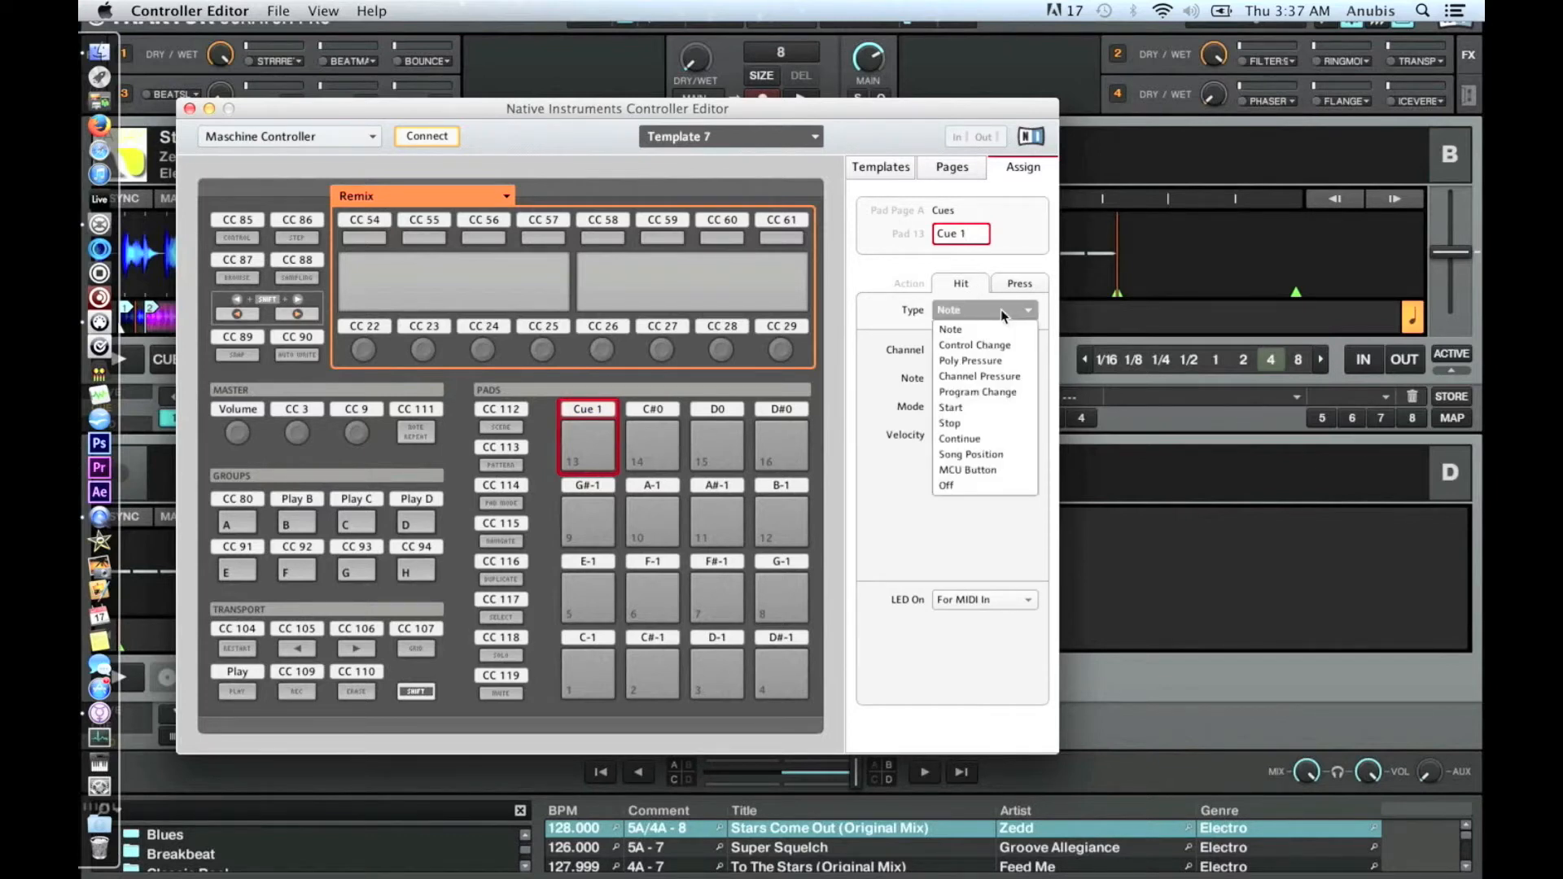
{"action": "left_click", "coordinate": [1004, 345]}
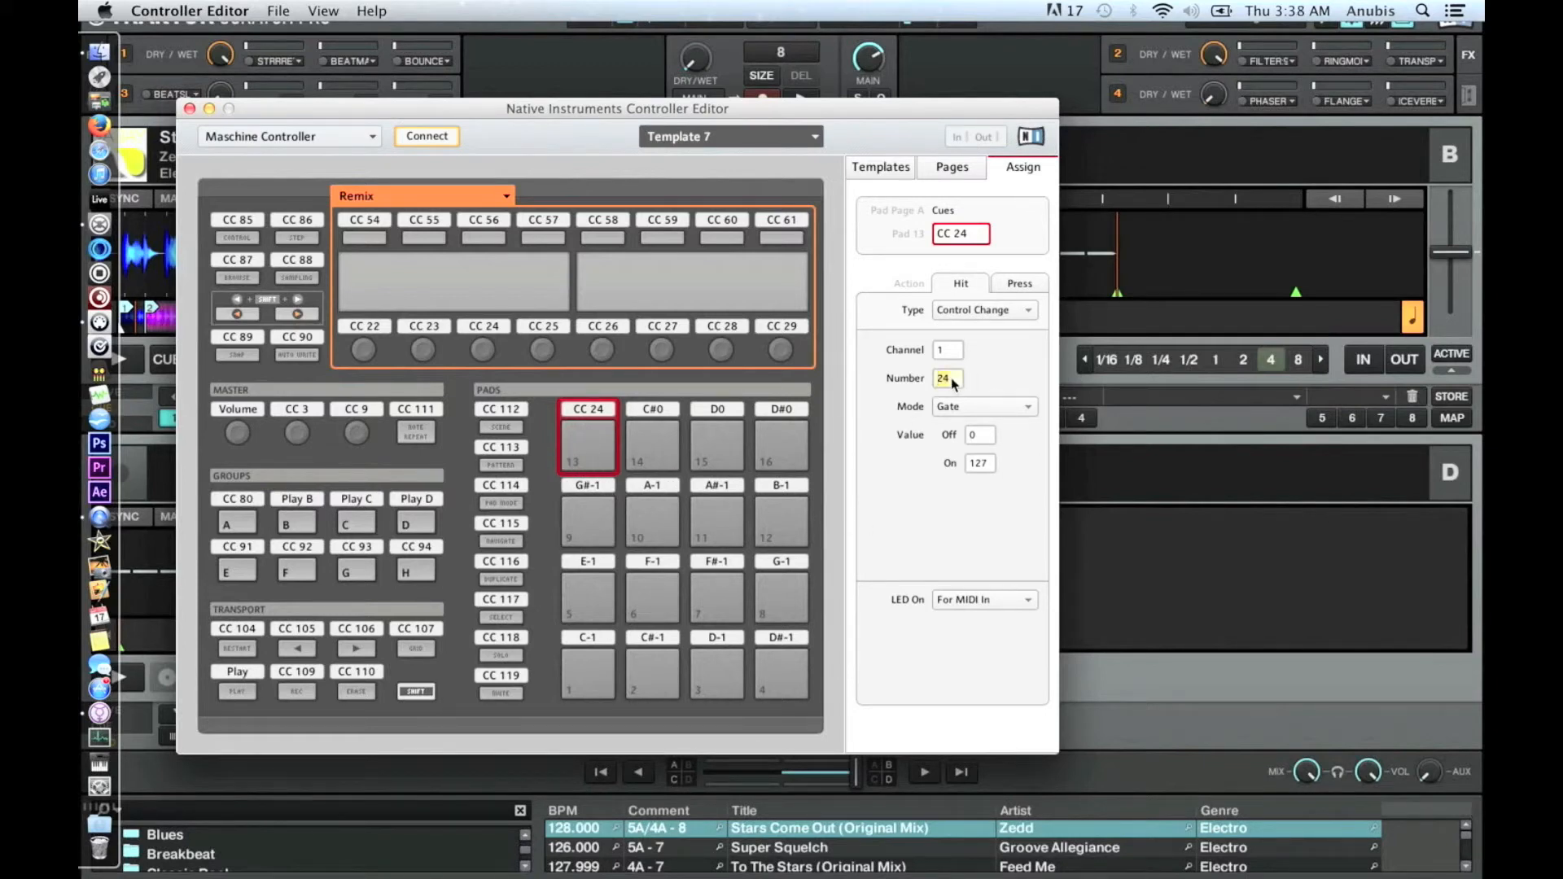
{"action": "key", "text": "Return"}
{"action": "left_click", "coordinate": [1029, 407]}
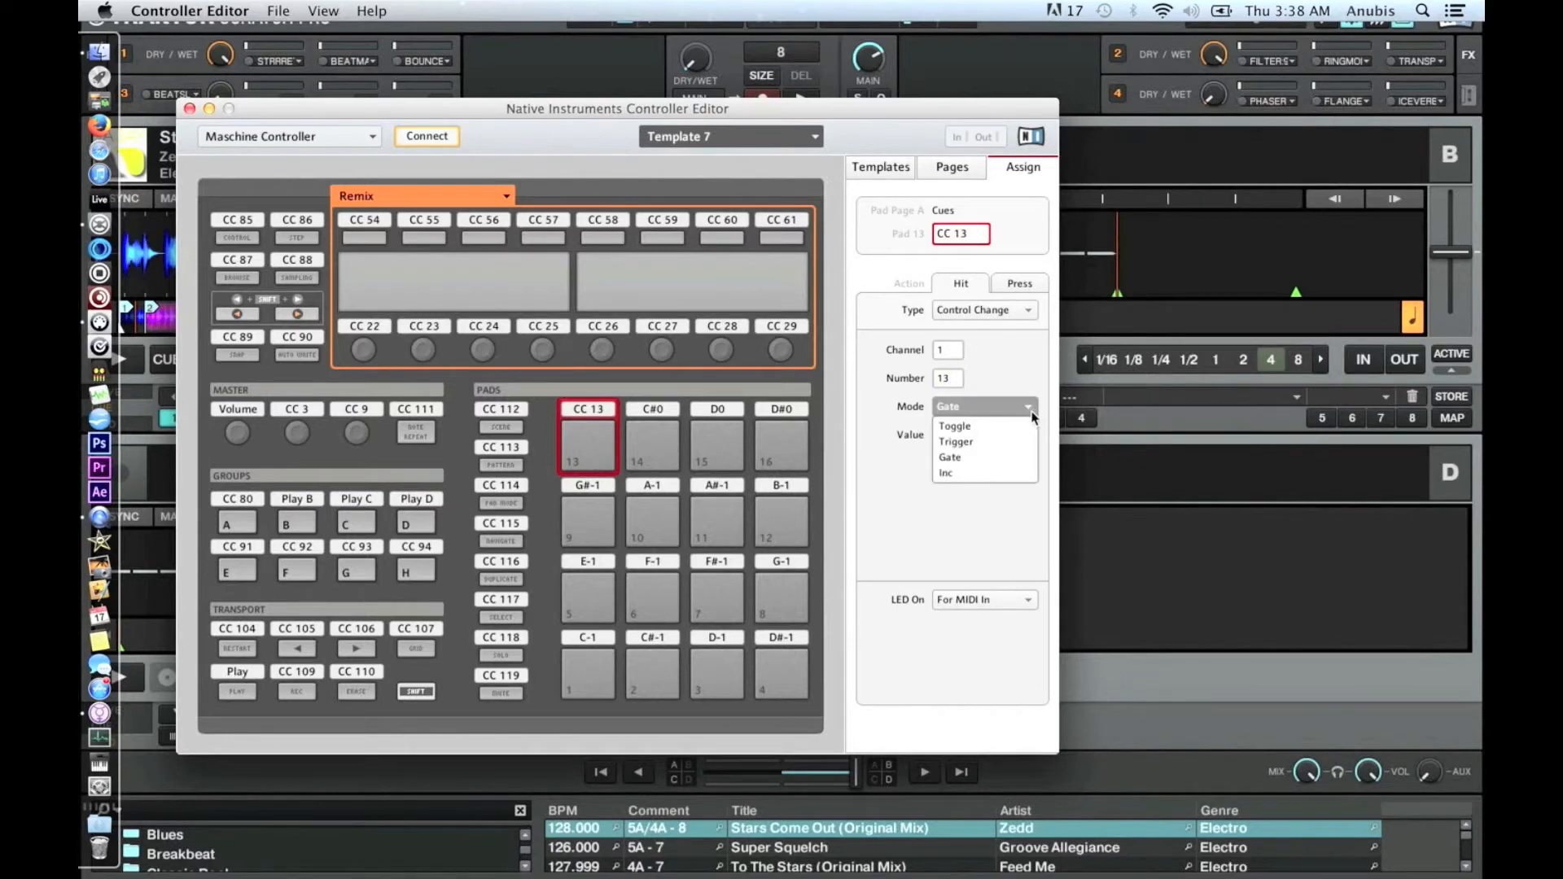
{"action": "left_click", "coordinate": [1014, 458]}
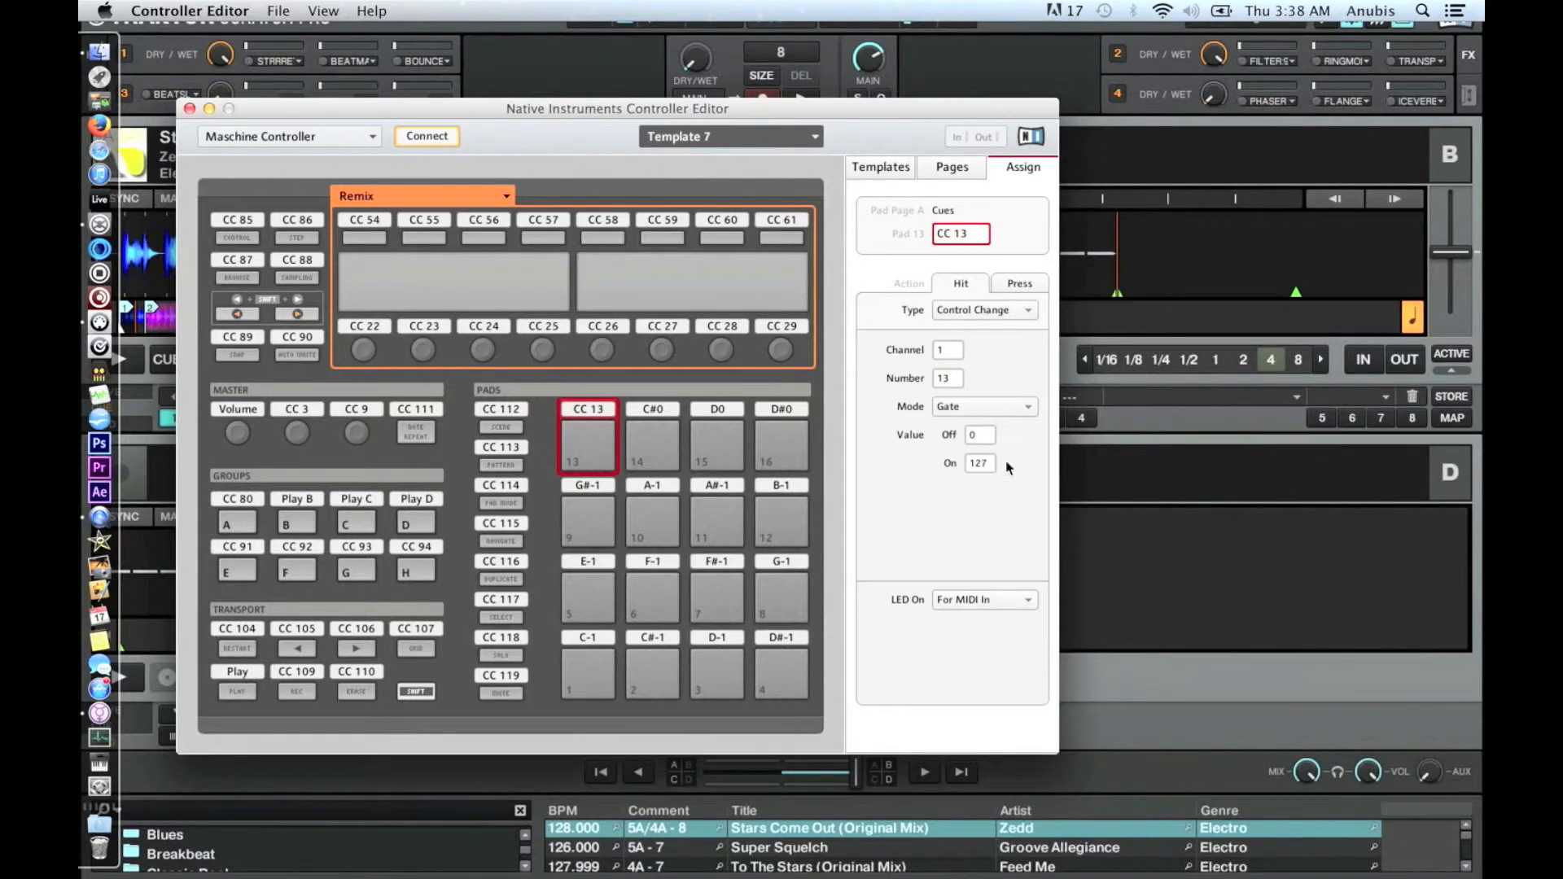
{"action": "left_click", "coordinate": [1015, 602]}
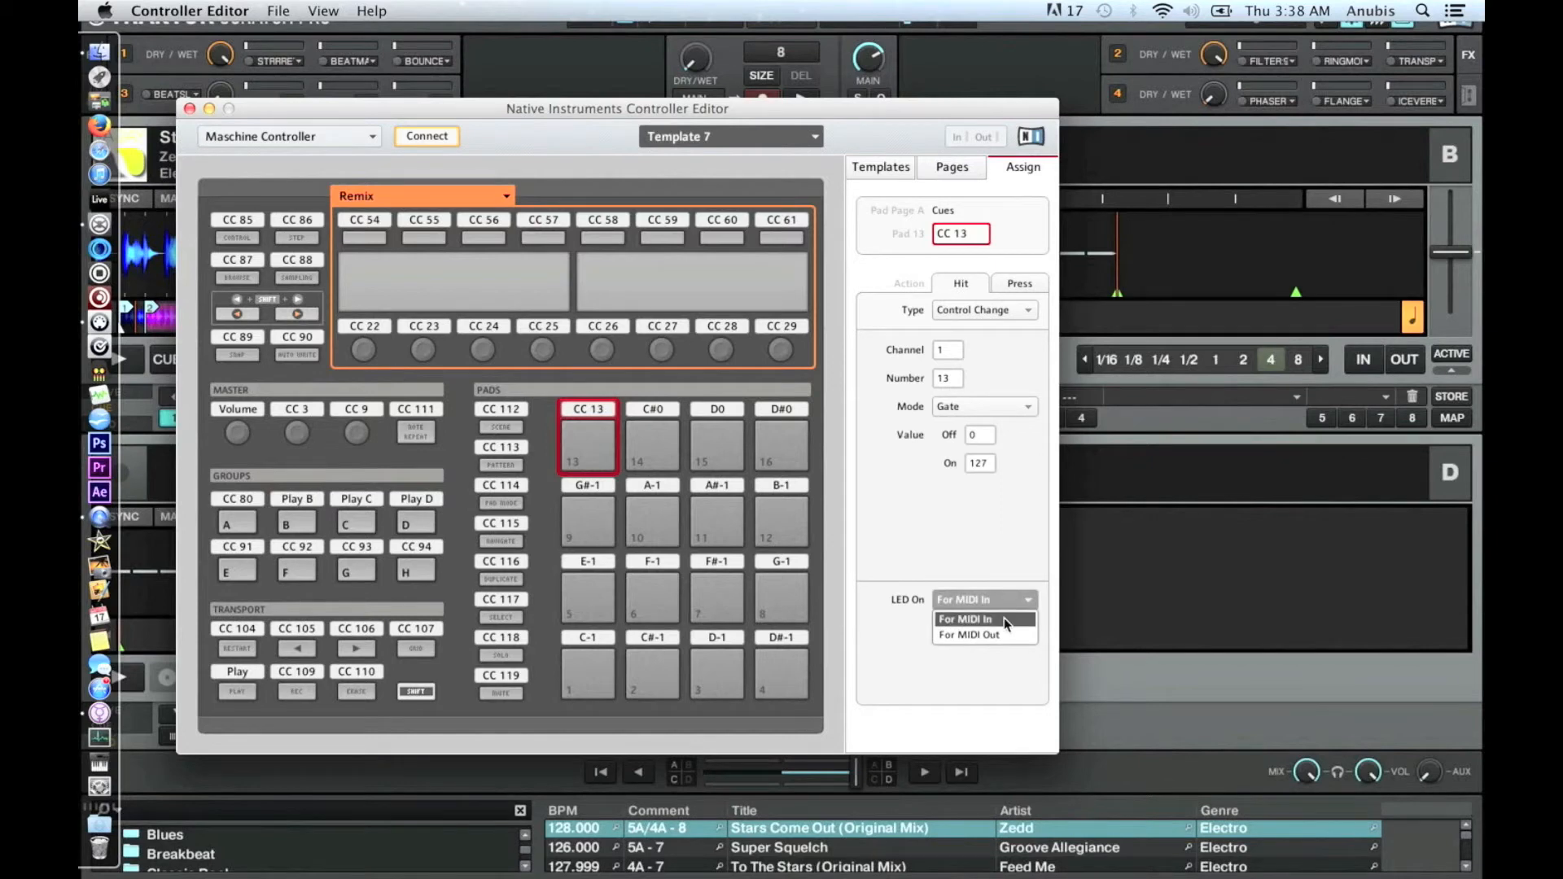
{"action": "left_click", "coordinate": [1004, 618]}
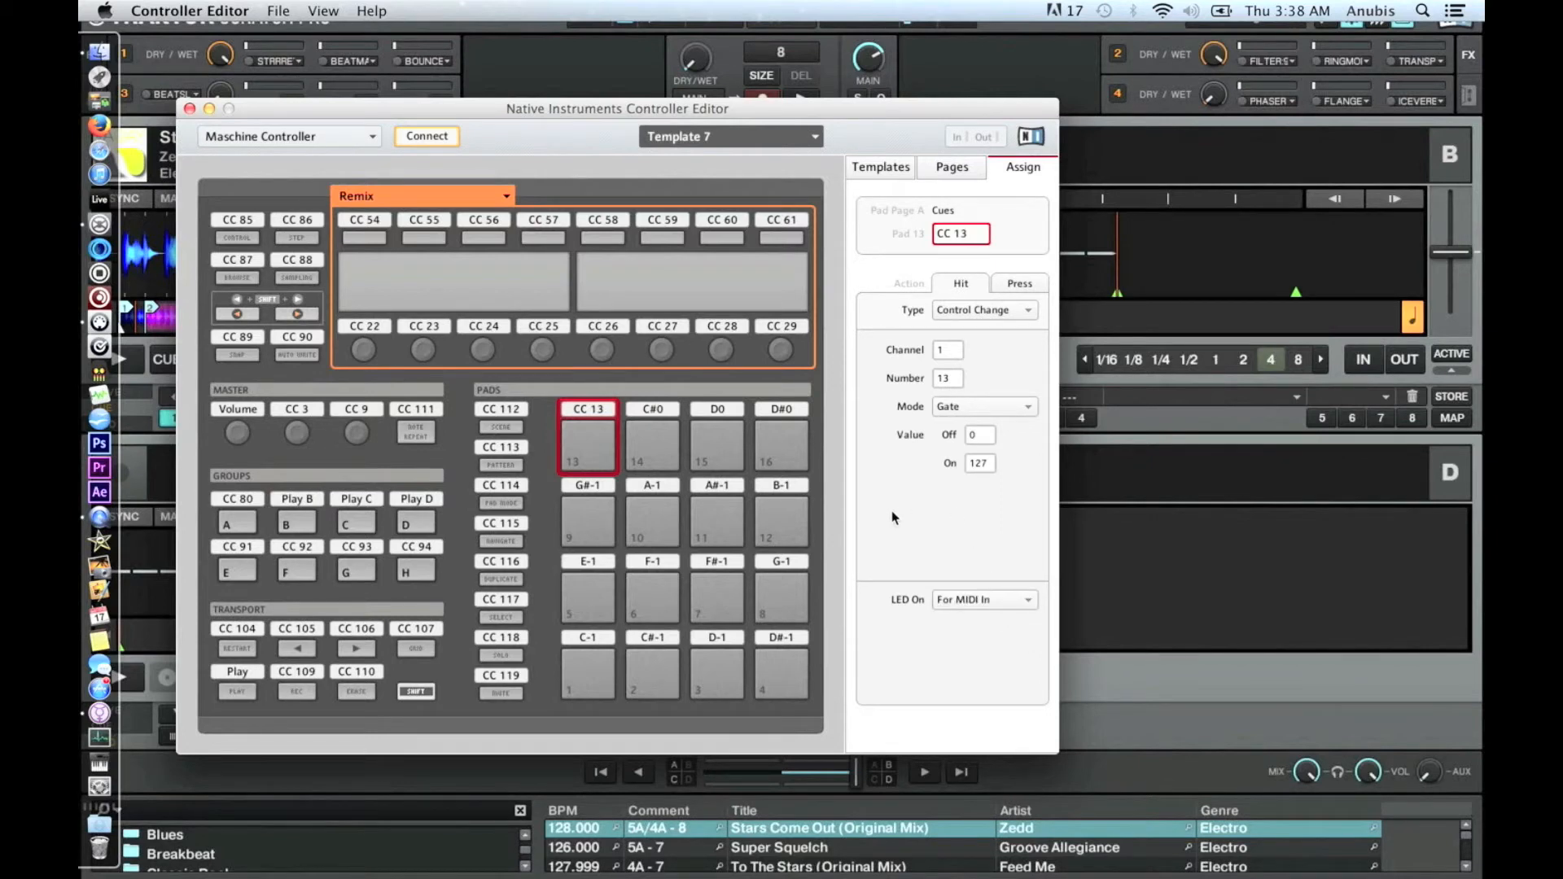
Set the type of pad 13's press action to Off
{"action": "left_click", "coordinate": [1020, 284]}
{"action": "left_click", "coordinate": [1014, 314]}
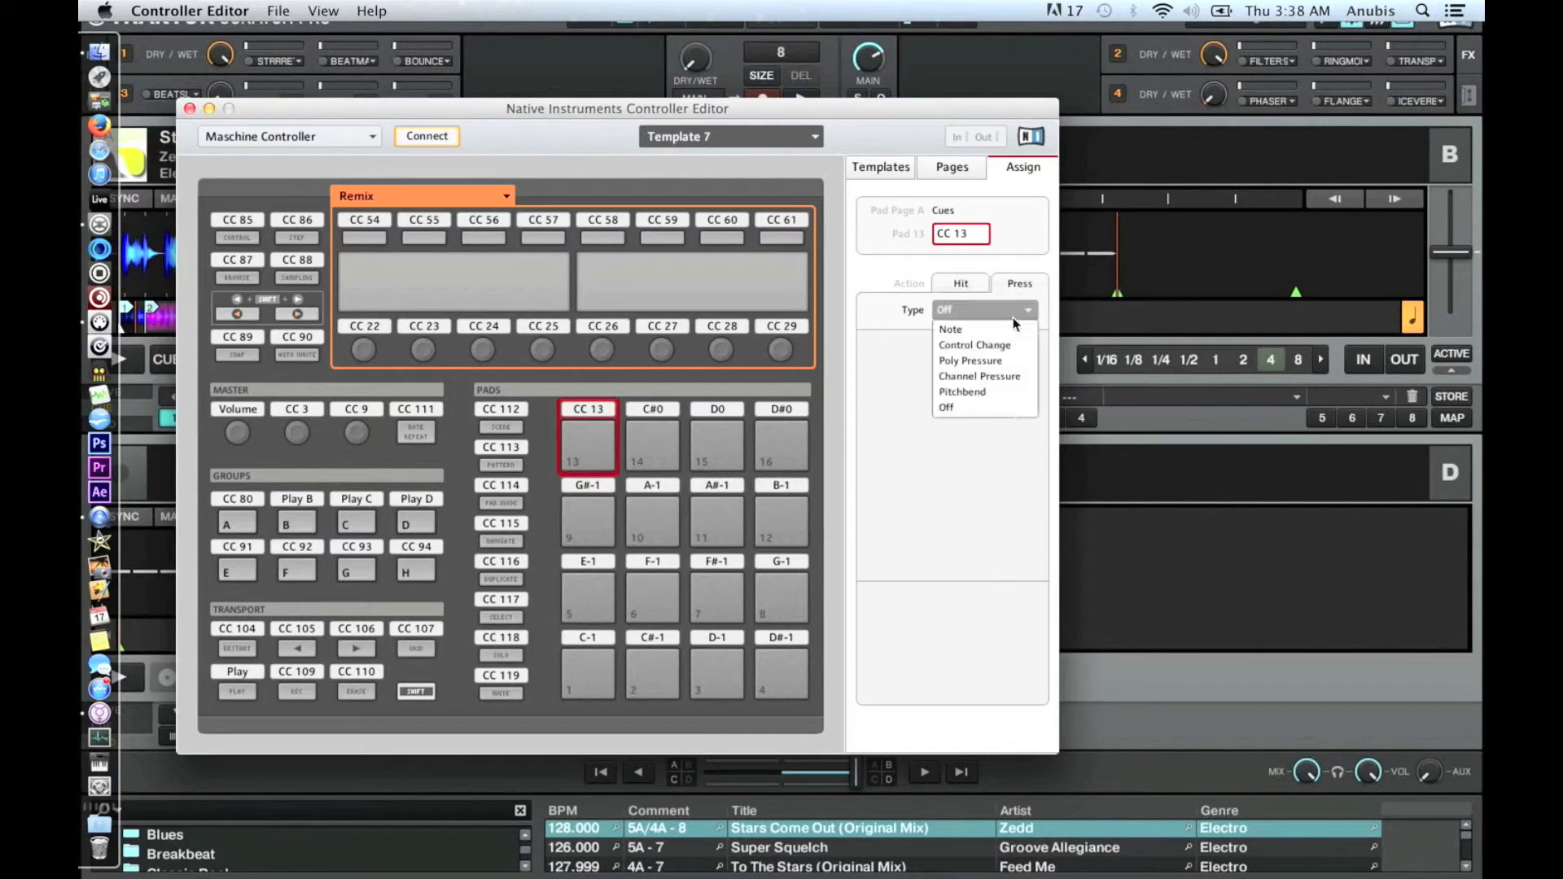
{"action": "left_click", "coordinate": [989, 407]}
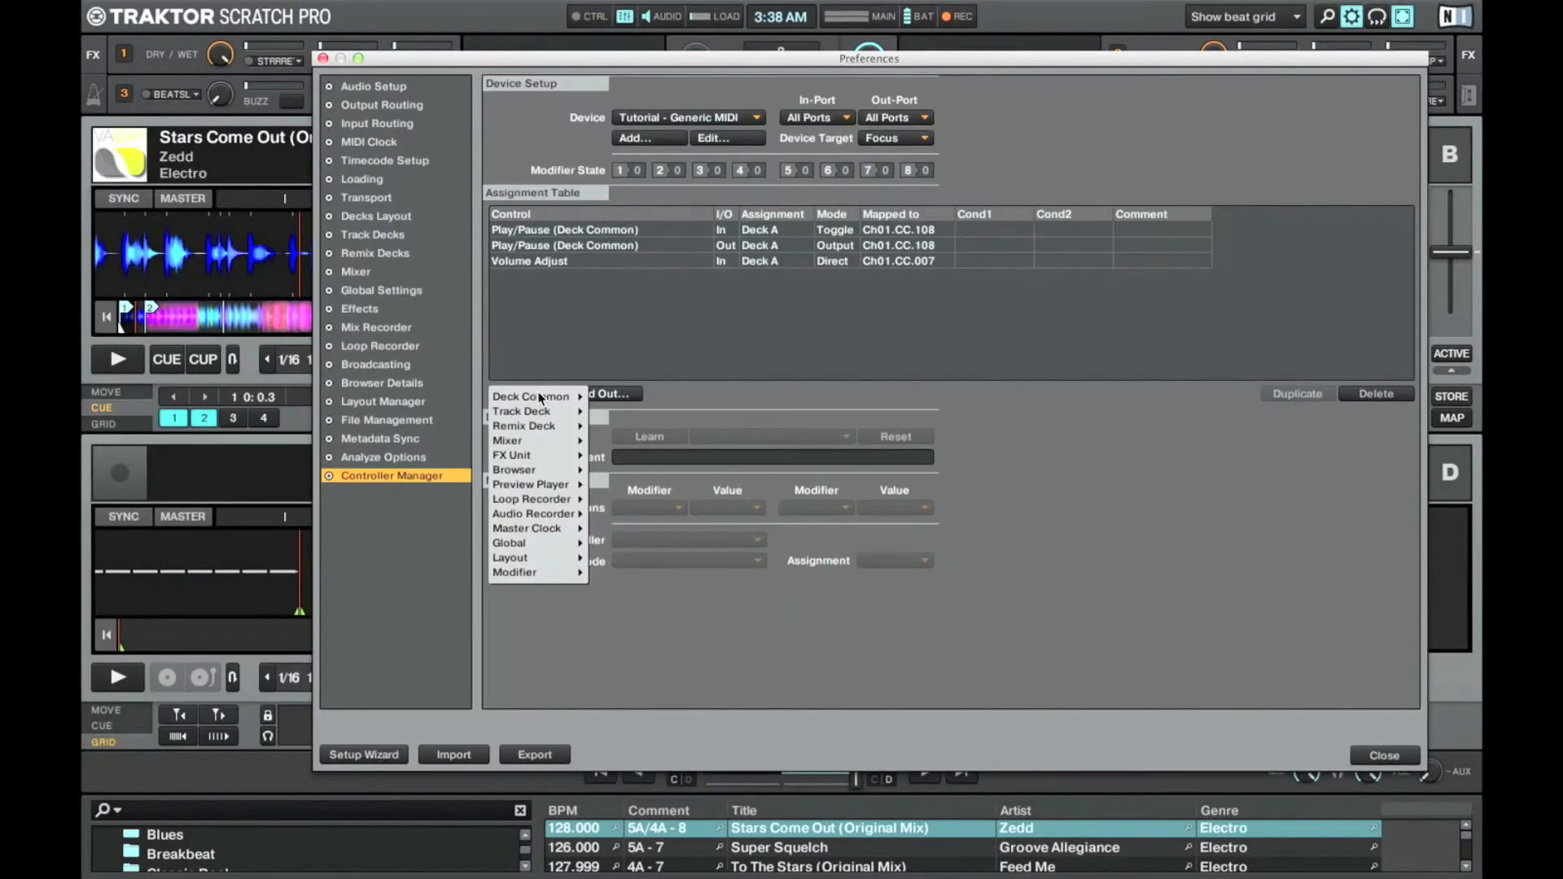
Add a Select/Set+Store Hotcue input from the Track Deck cue controls and learn Ch01.CC.013 for it
{"action": "mouse_move", "coordinate": [544, 412]}
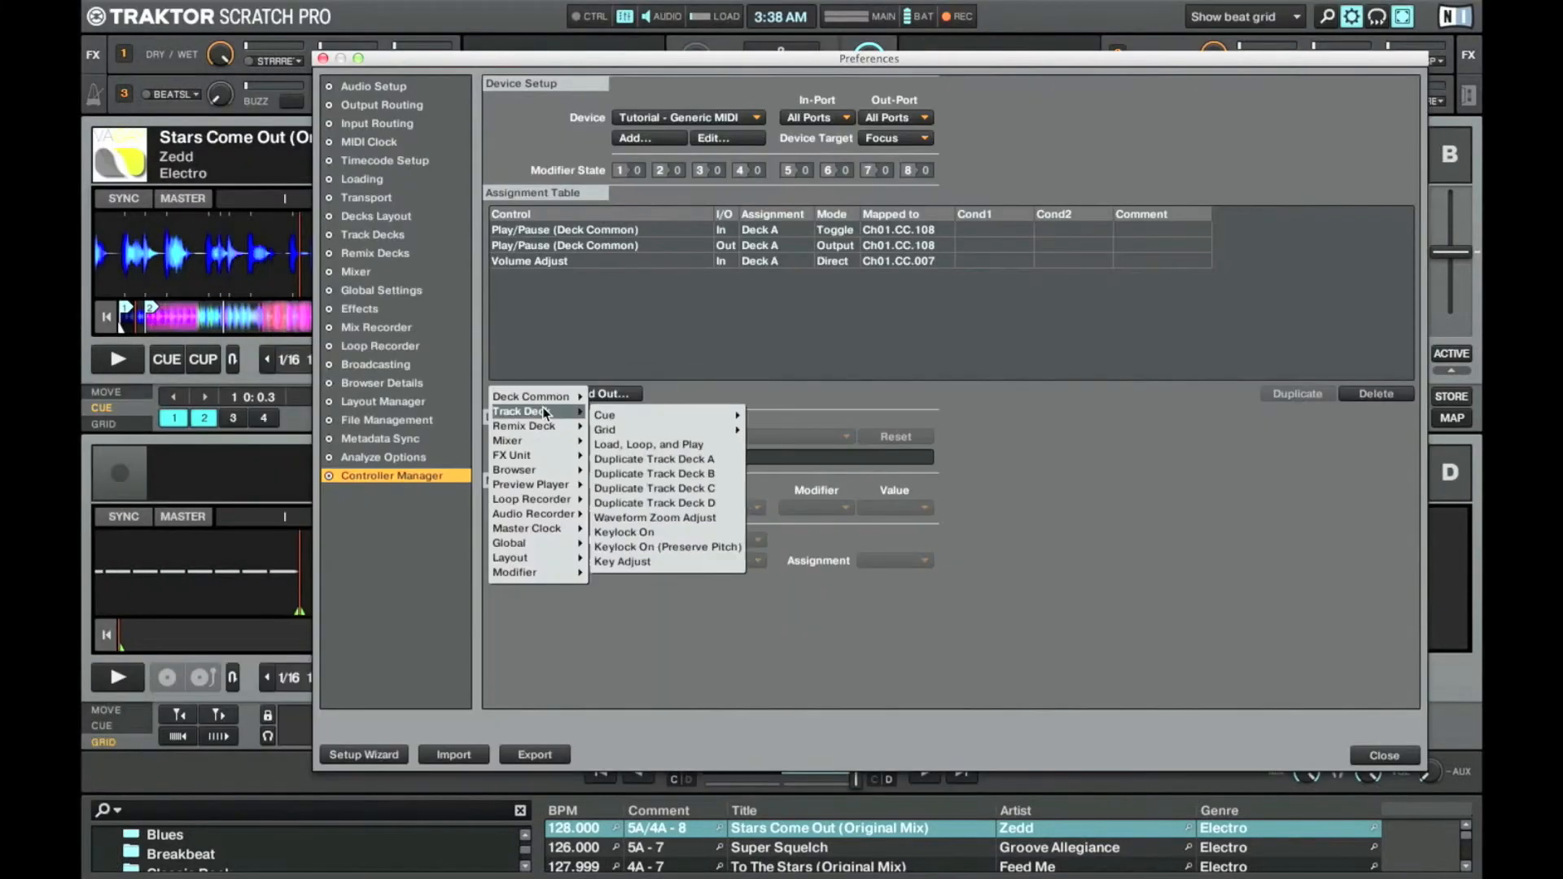
{"action": "mouse_move", "coordinate": [662, 422]}
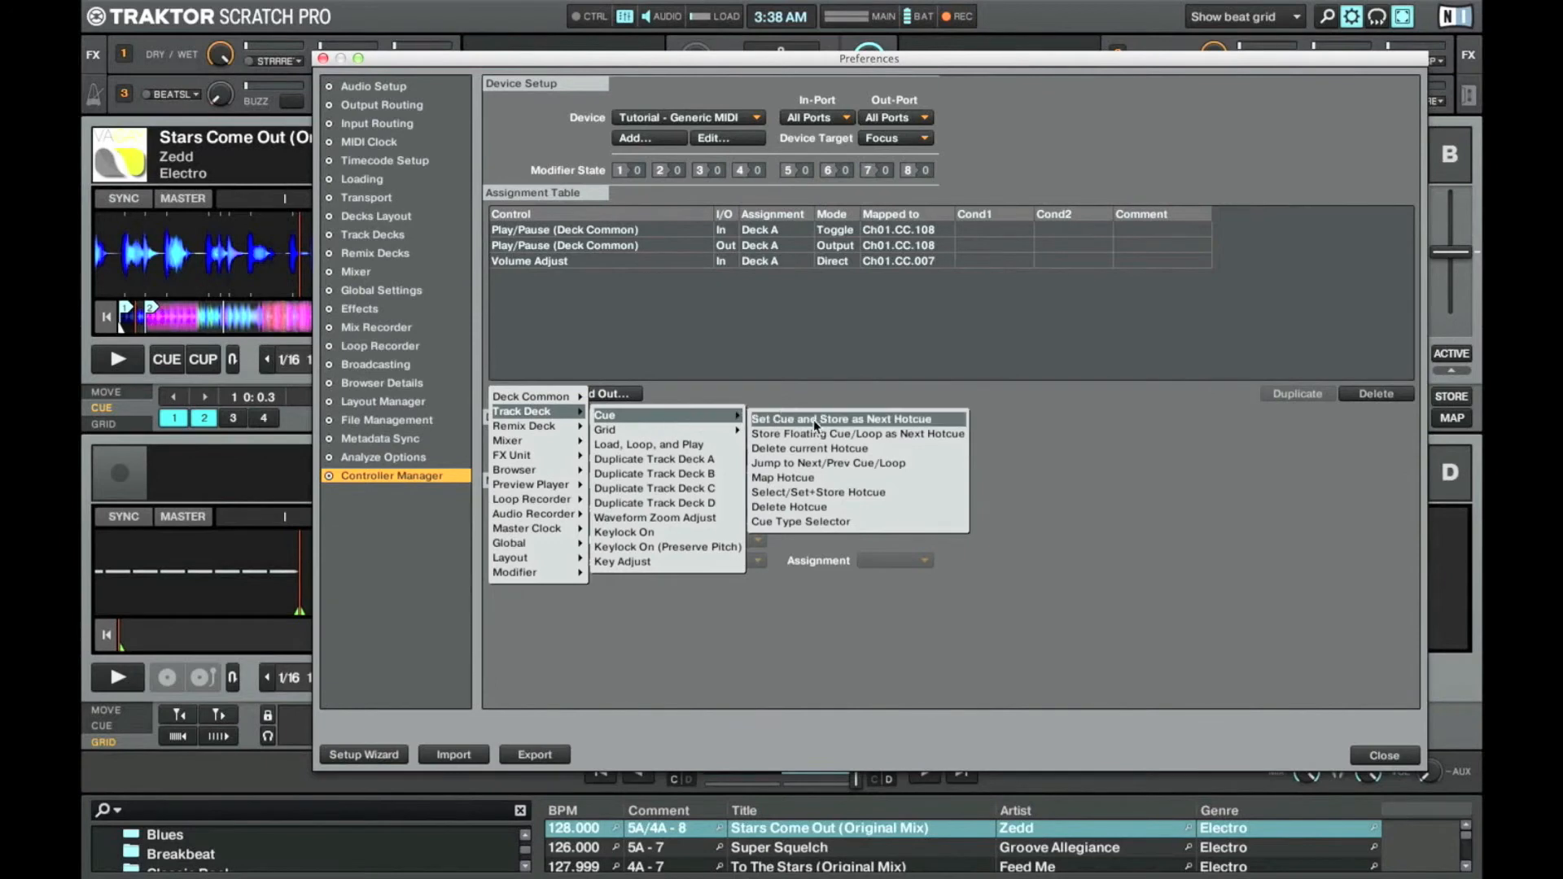
{"action": "left_click", "coordinate": [868, 493]}
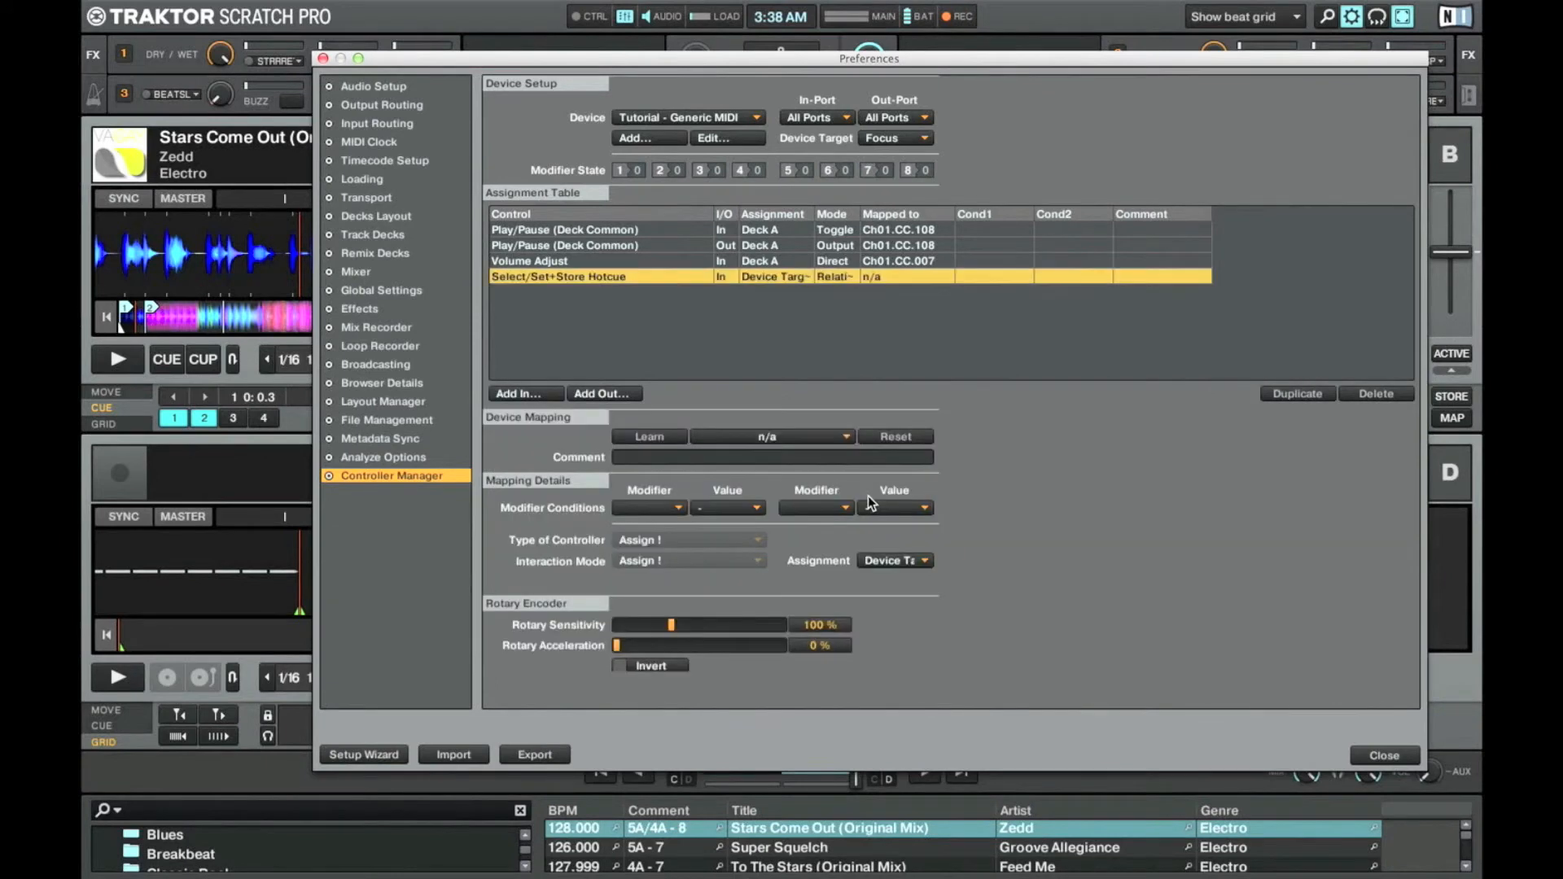
{"action": "left_click", "coordinate": [648, 437]}
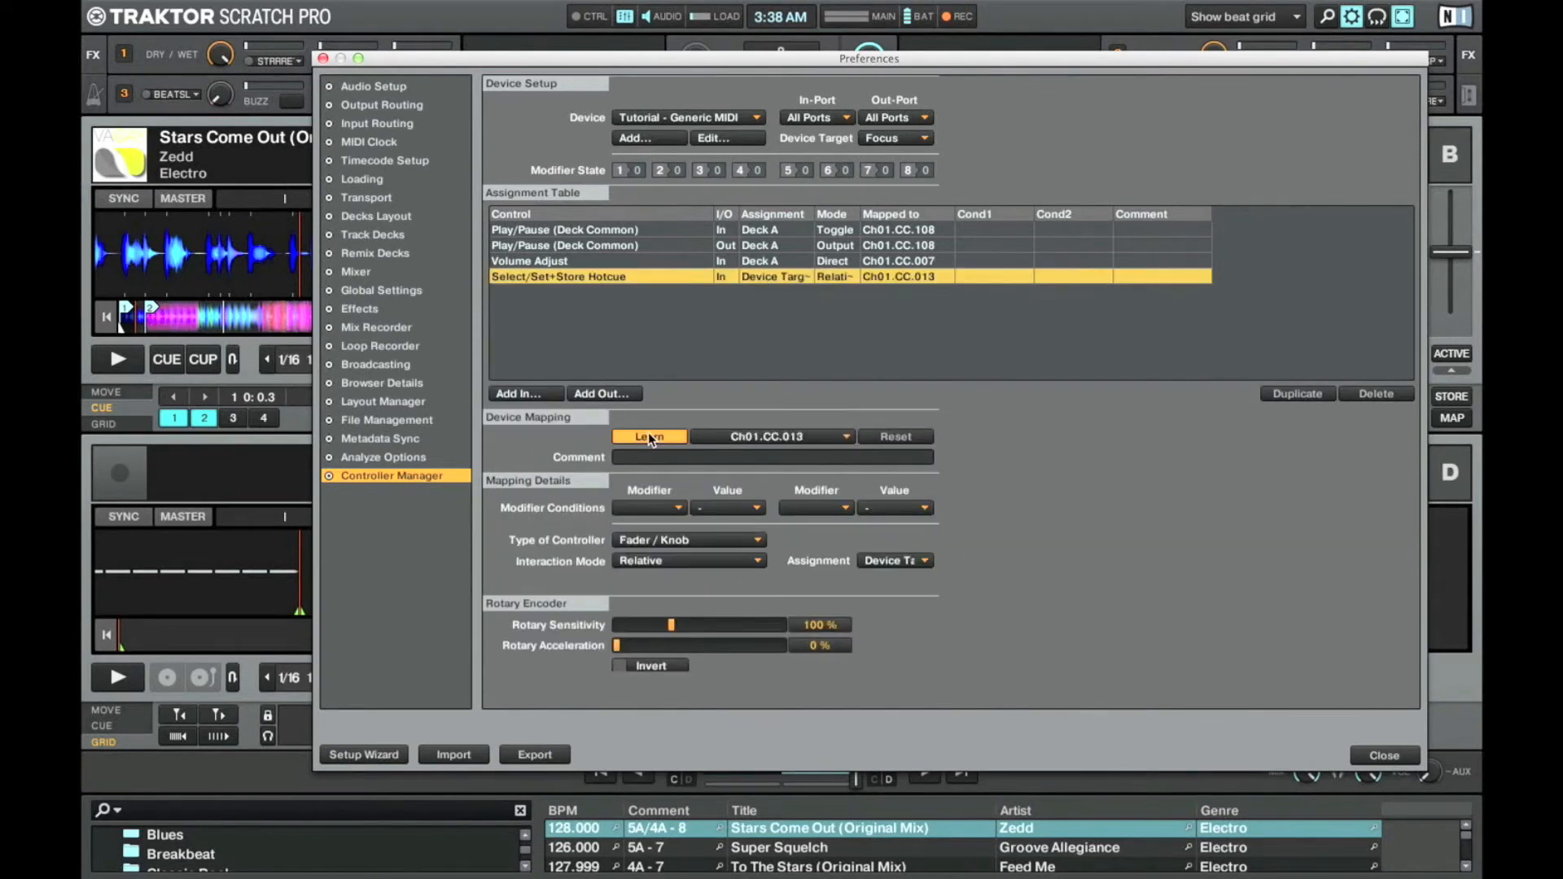
{"action": "left_click", "coordinate": [649, 437]}
Make the Select/Set+Store Hotcue input a Button set to HotCue 1, assign it to Deck A, and close the Preferences
{"action": "left_click", "coordinate": [686, 540]}
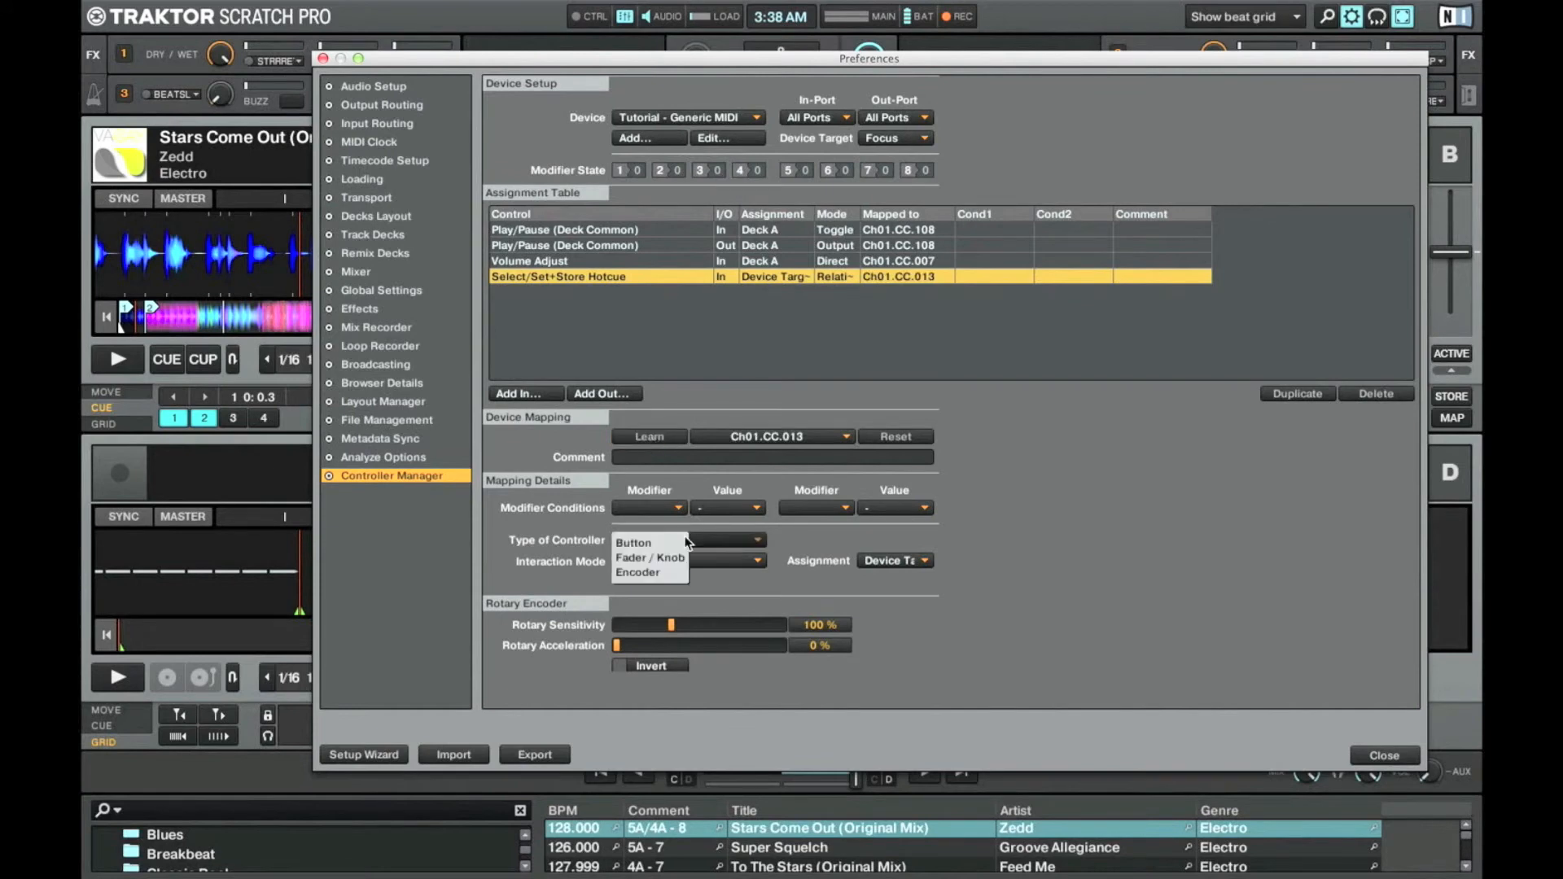
{"action": "left_click", "coordinate": [686, 542]}
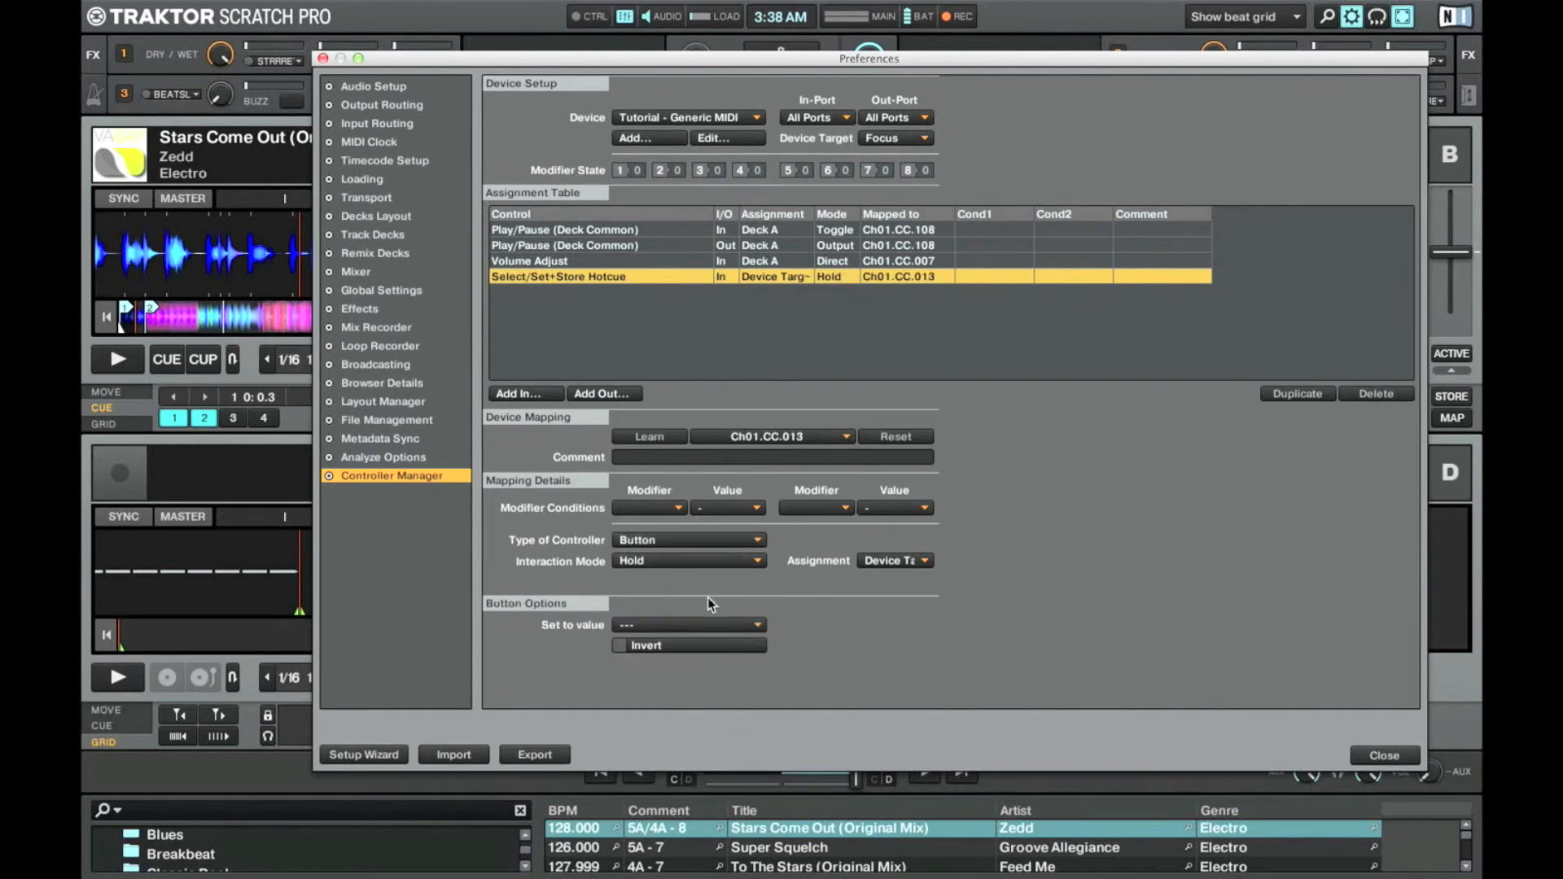
{"action": "left_click", "coordinate": [724, 625]}
{"action": "left_click", "coordinate": [656, 640]}
{"action": "left_click", "coordinate": [904, 560]}
{"action": "left_click", "coordinate": [891, 578]}
{"action": "left_click", "coordinate": [1387, 754]}
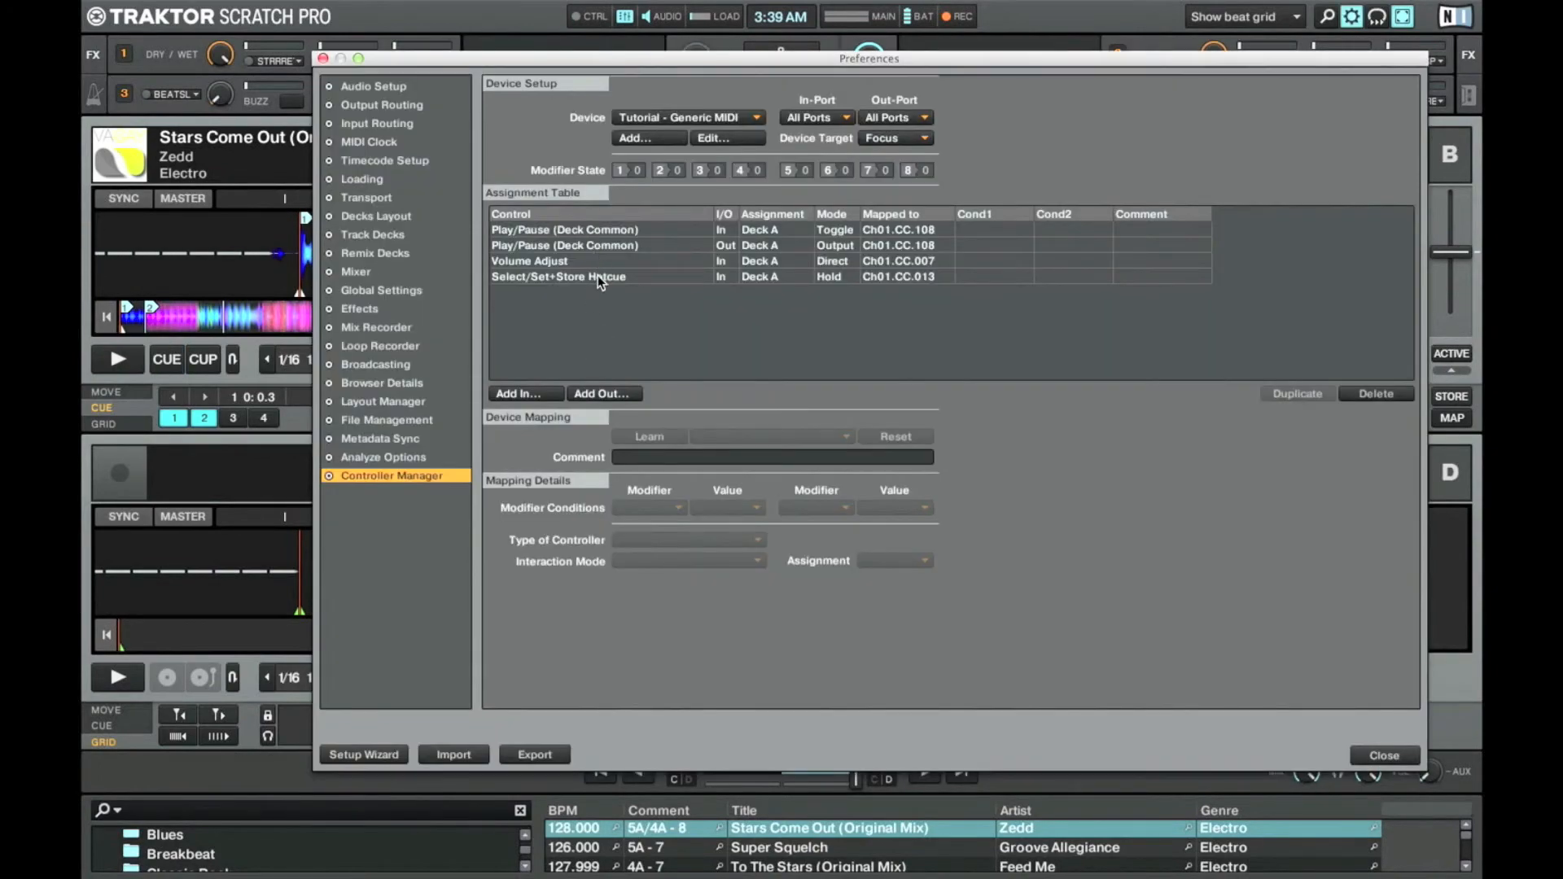
Add a Hotcue 1 Type output from the Track Deck cue controls to accompany the Select/Set+Store Hotcue mapping
{"action": "left_click", "coordinate": [597, 275]}
{"action": "left_click", "coordinate": [599, 390]}
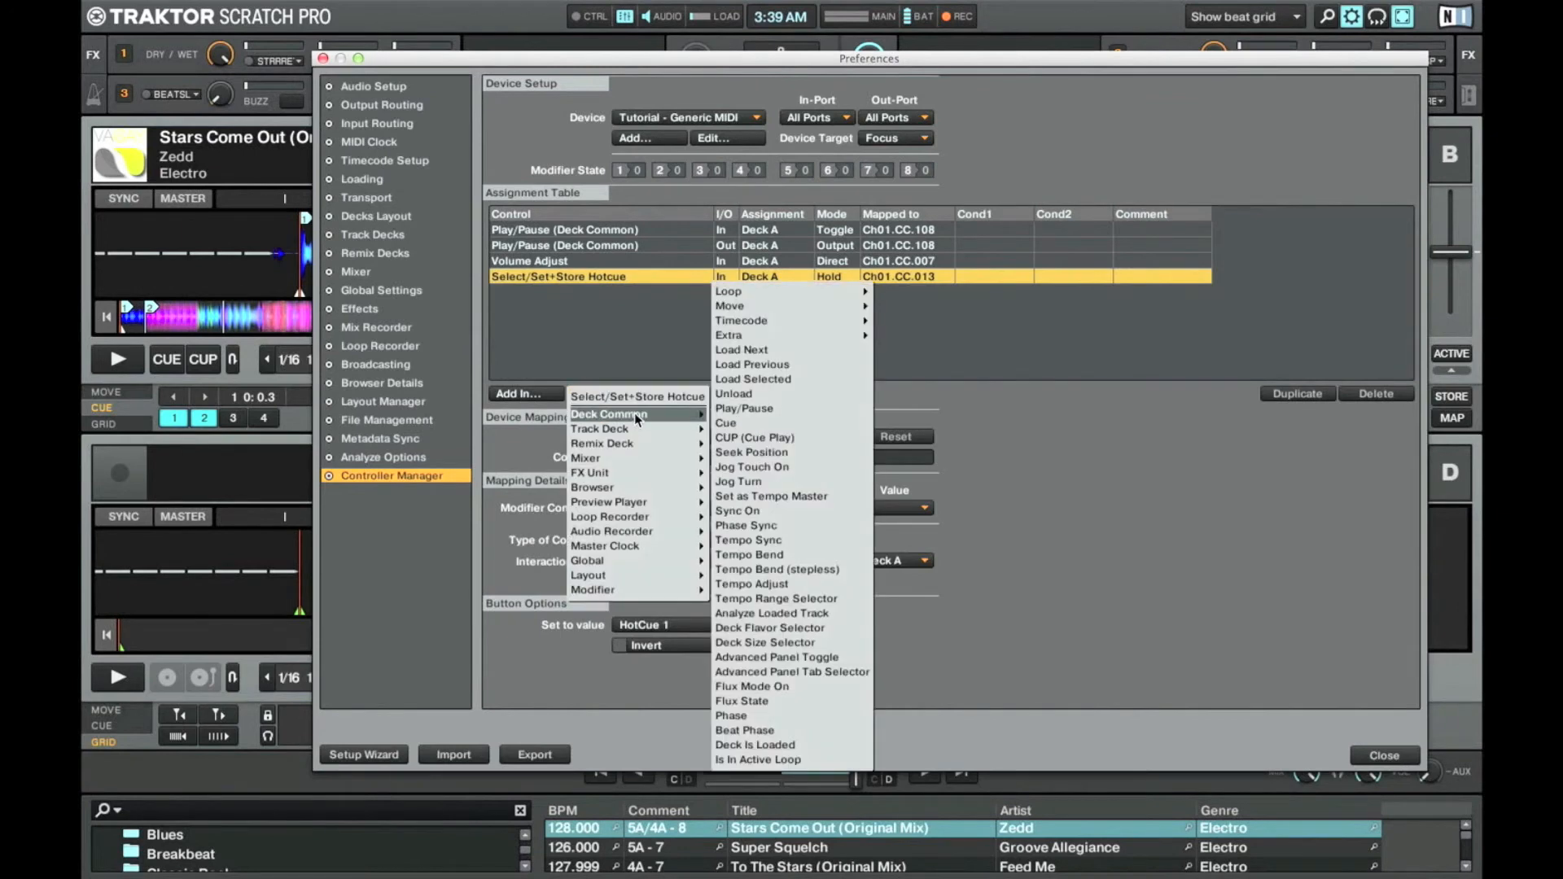
{"action": "mouse_move", "coordinate": [651, 429]}
{"action": "mouse_move", "coordinate": [800, 431]}
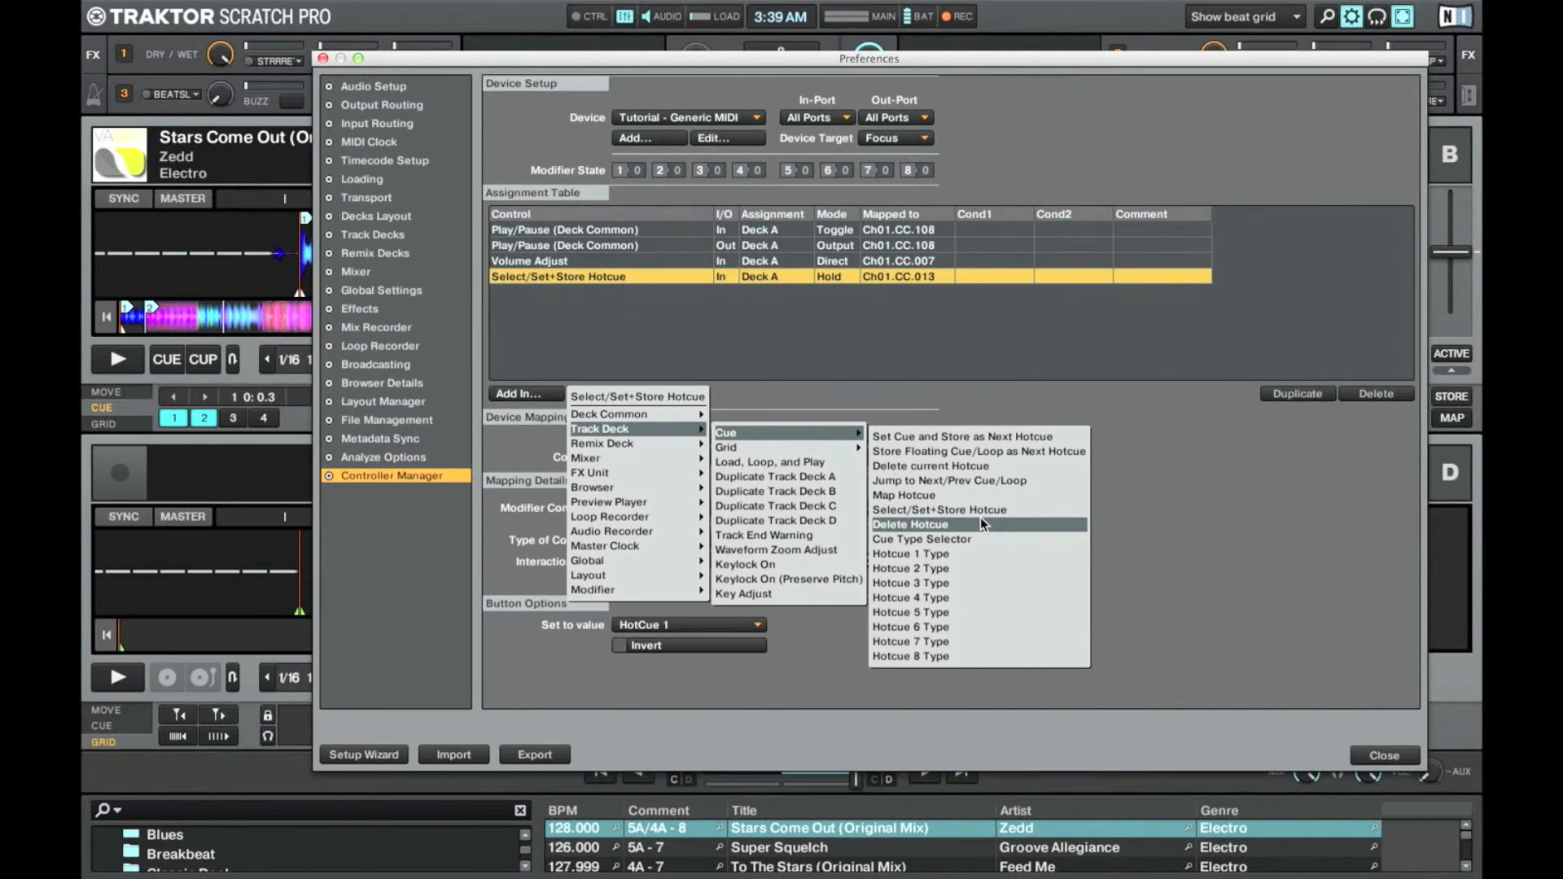
{"action": "left_click", "coordinate": [946, 553]}
Learn Ch01.CC.013 for the Hotcue 1 Type output, assign it to Deck A, and close the Preferences
{"action": "left_click", "coordinate": [677, 438]}
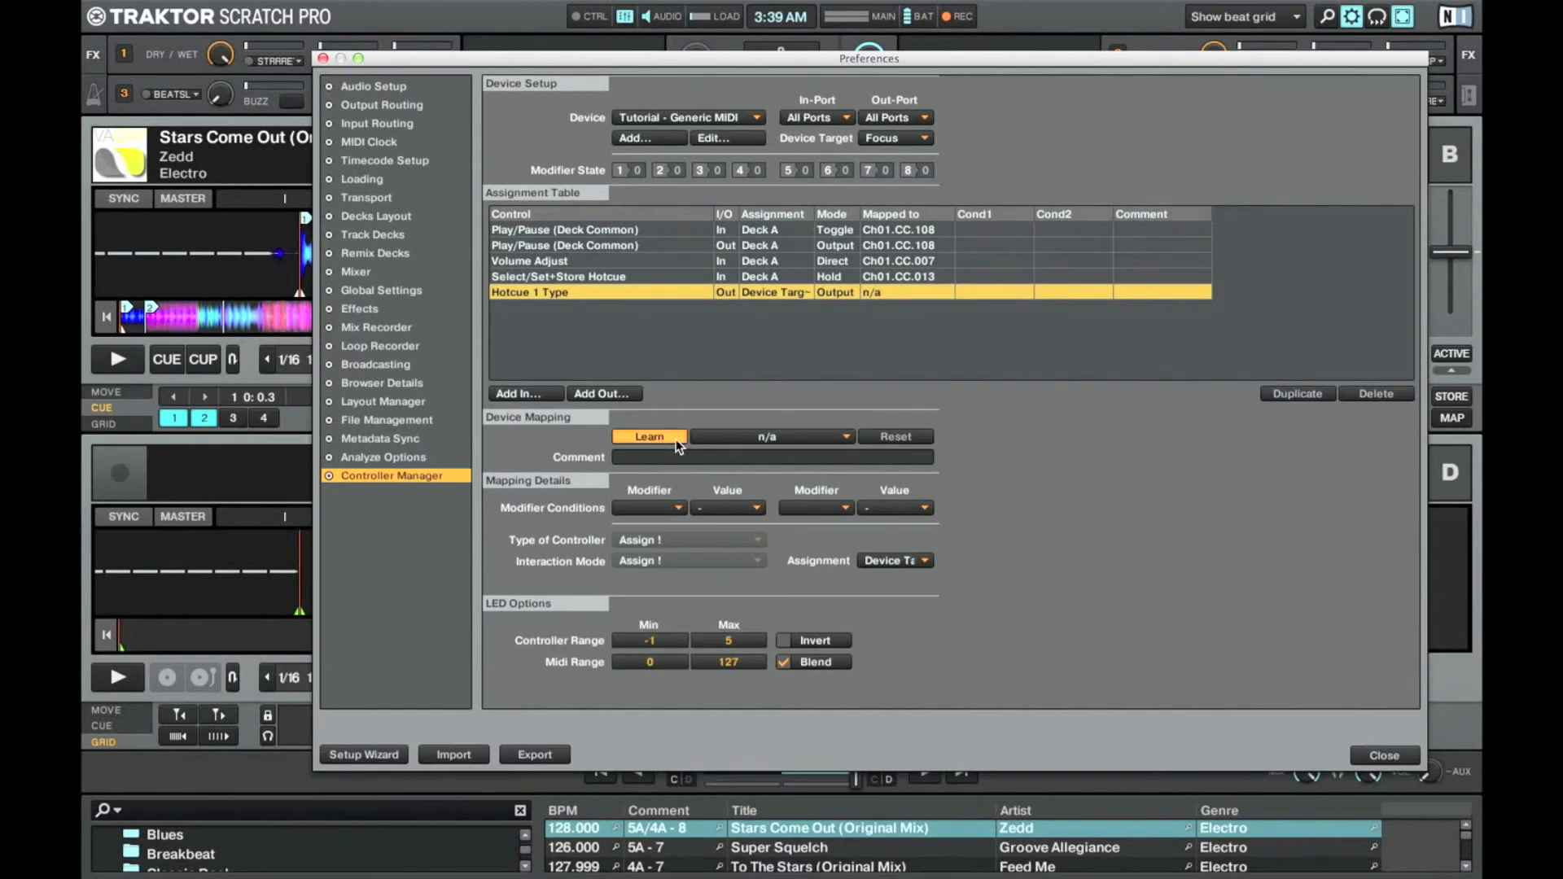
{"action": "left_click", "coordinate": [675, 441]}
{"action": "left_click", "coordinate": [884, 562]}
{"action": "left_click", "coordinate": [881, 583]}
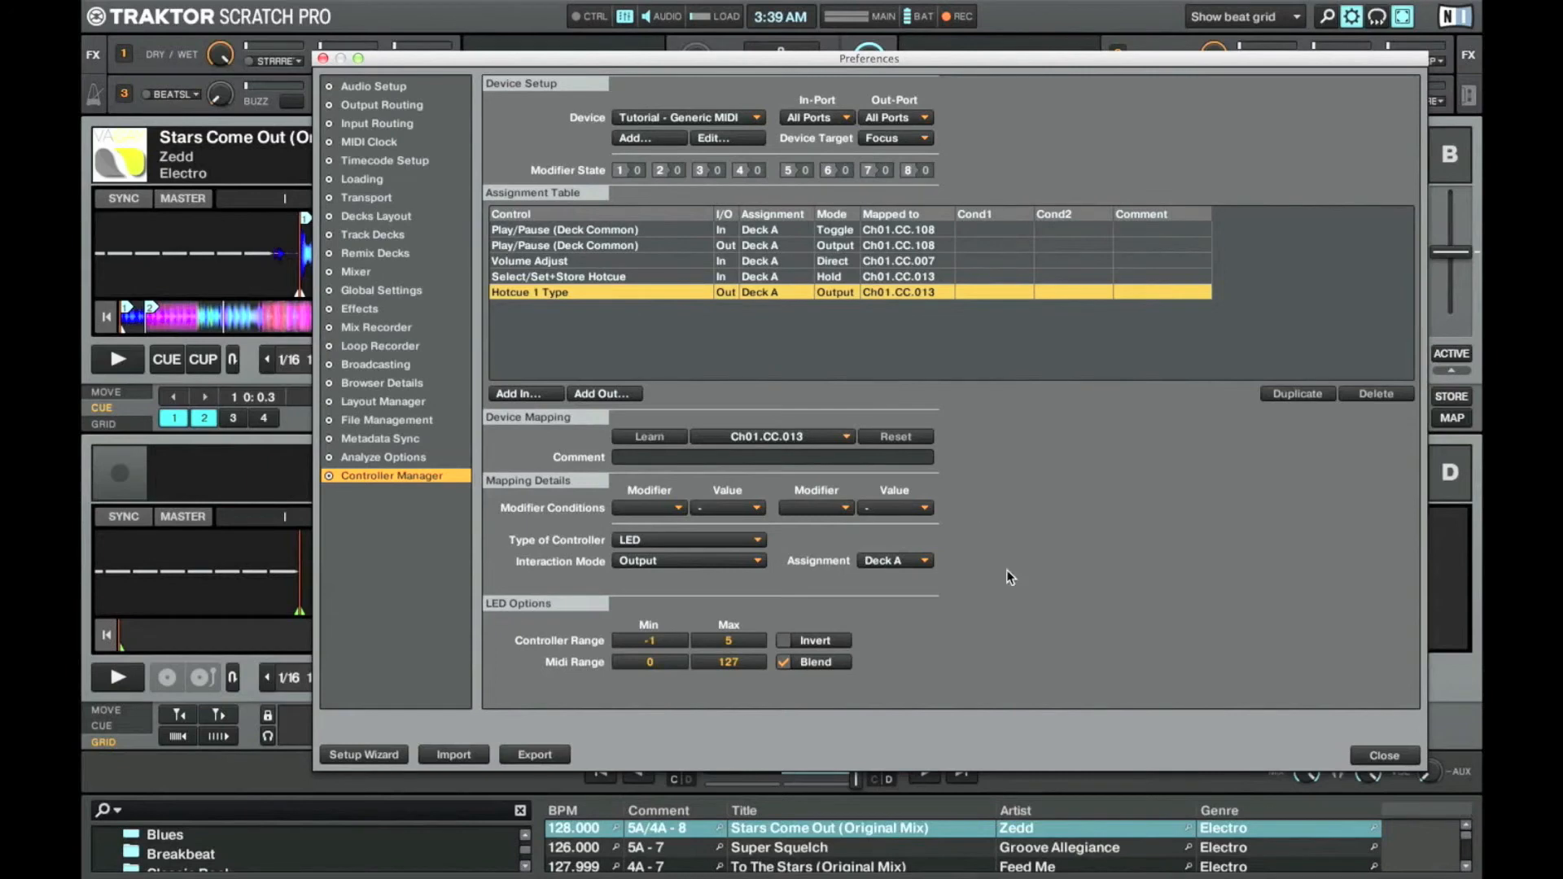
{"action": "left_click", "coordinate": [1384, 755]}
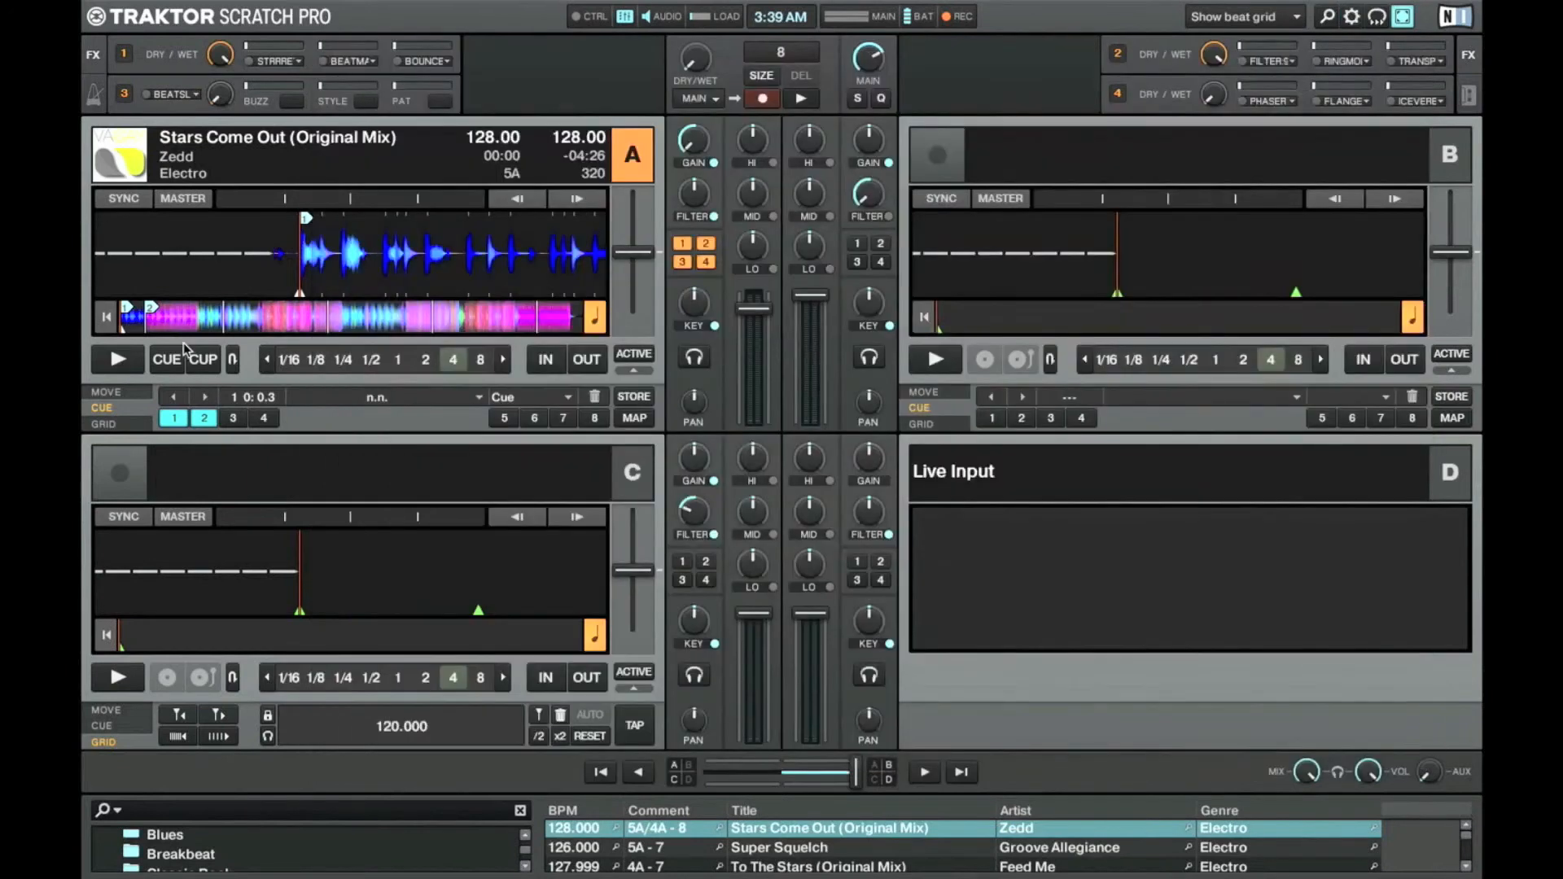
Set the Hotcue 1 Type output's minimum controller range to 0, turn off Blend, and close the Preferences
{"action": "left_click", "coordinate": [536, 400]}
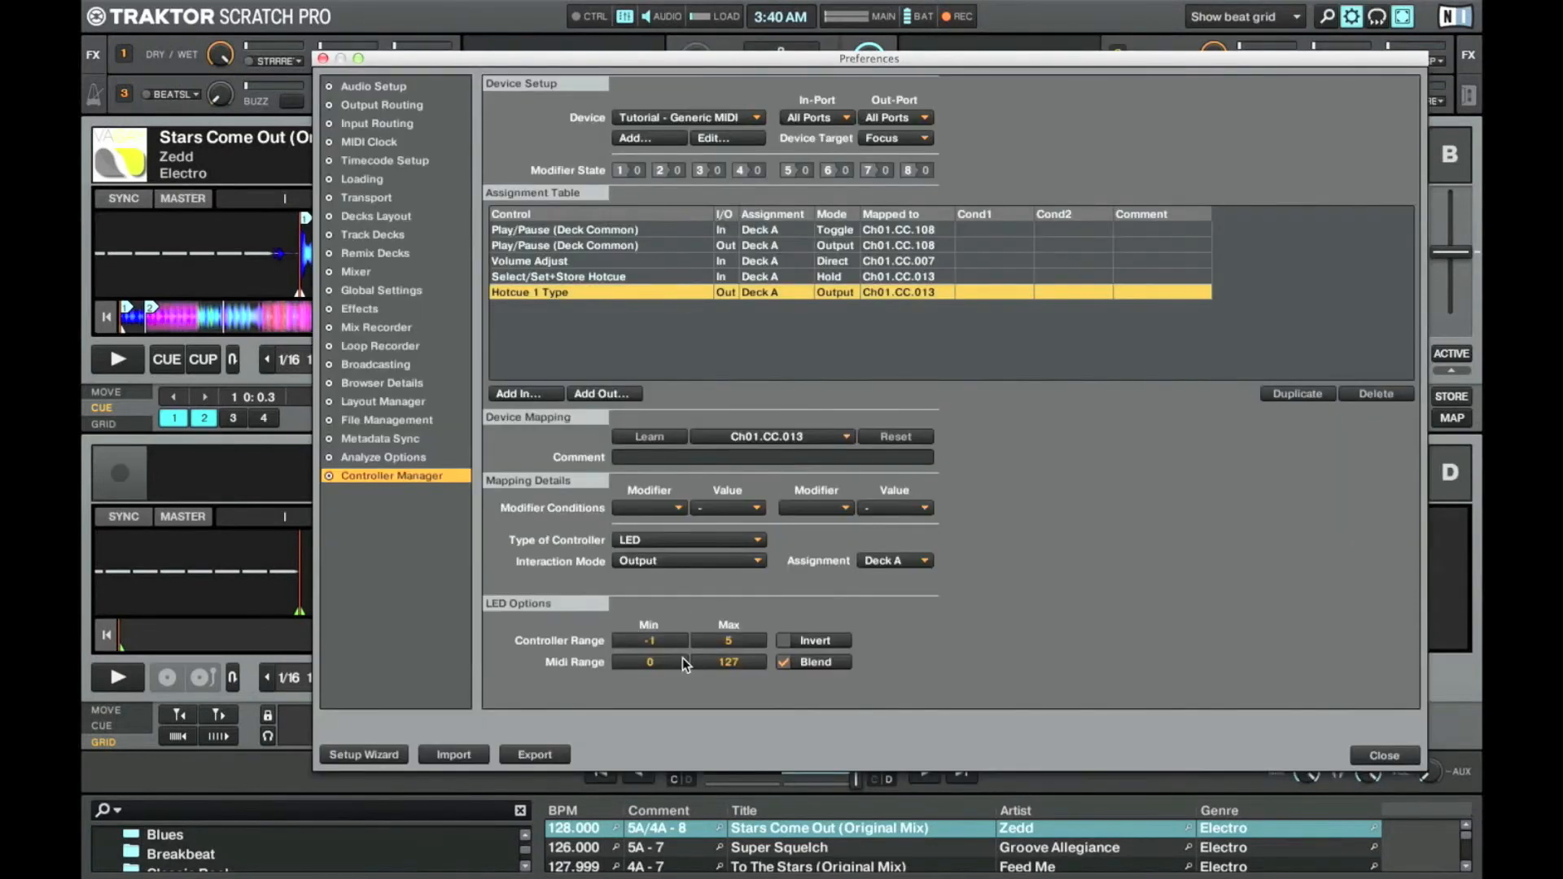
{"action": "left_click", "coordinate": [650, 640]}
{"action": "type", "text": "0"}
{"action": "key", "text": "Return"}
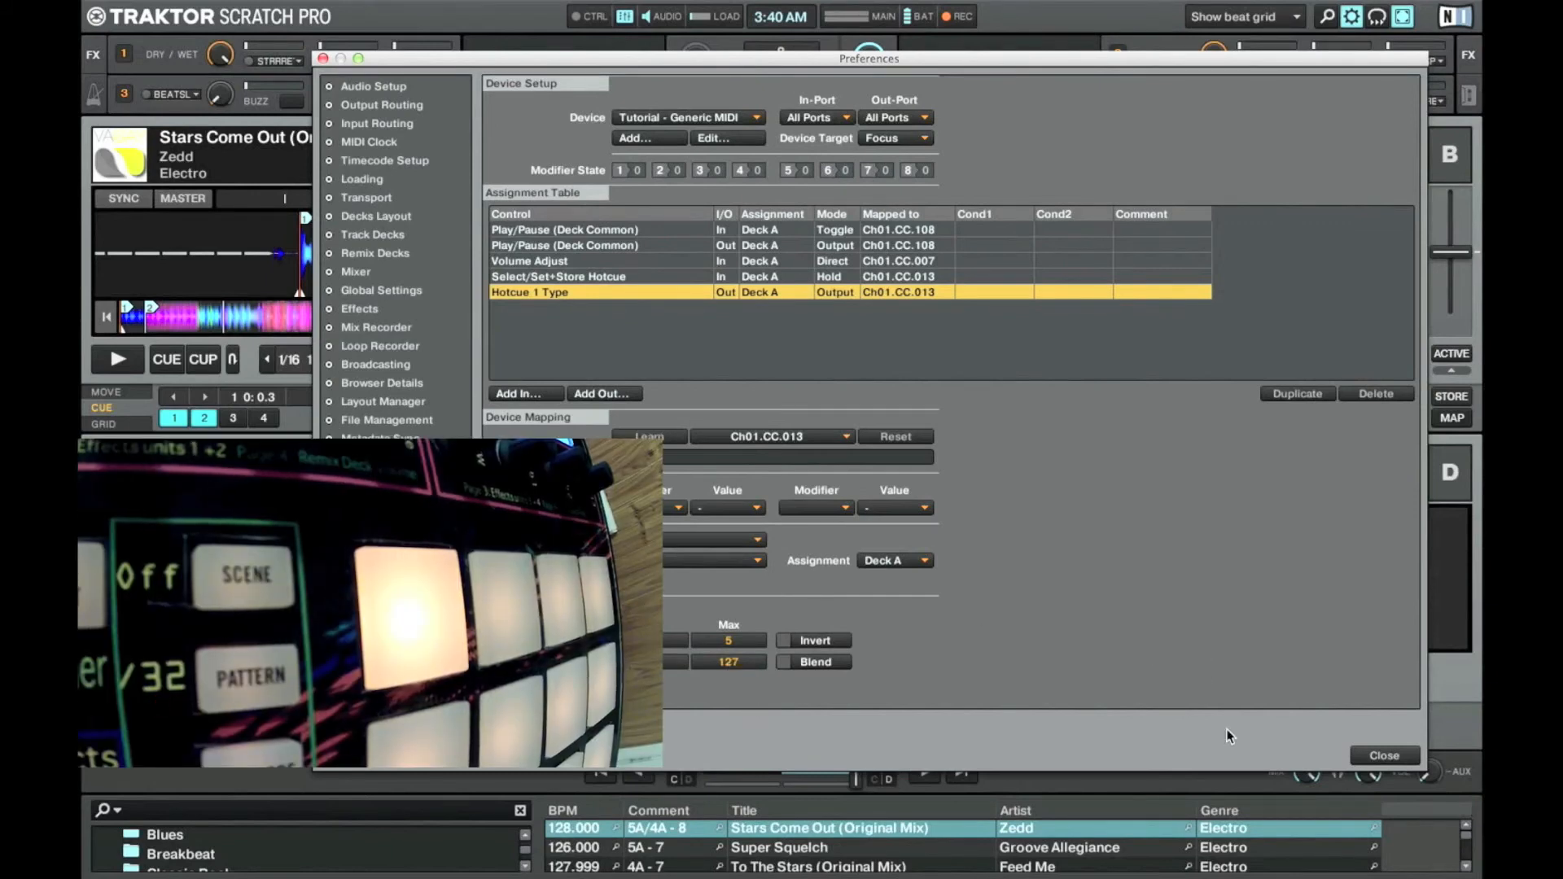
{"action": "left_click", "coordinate": [1384, 755]}
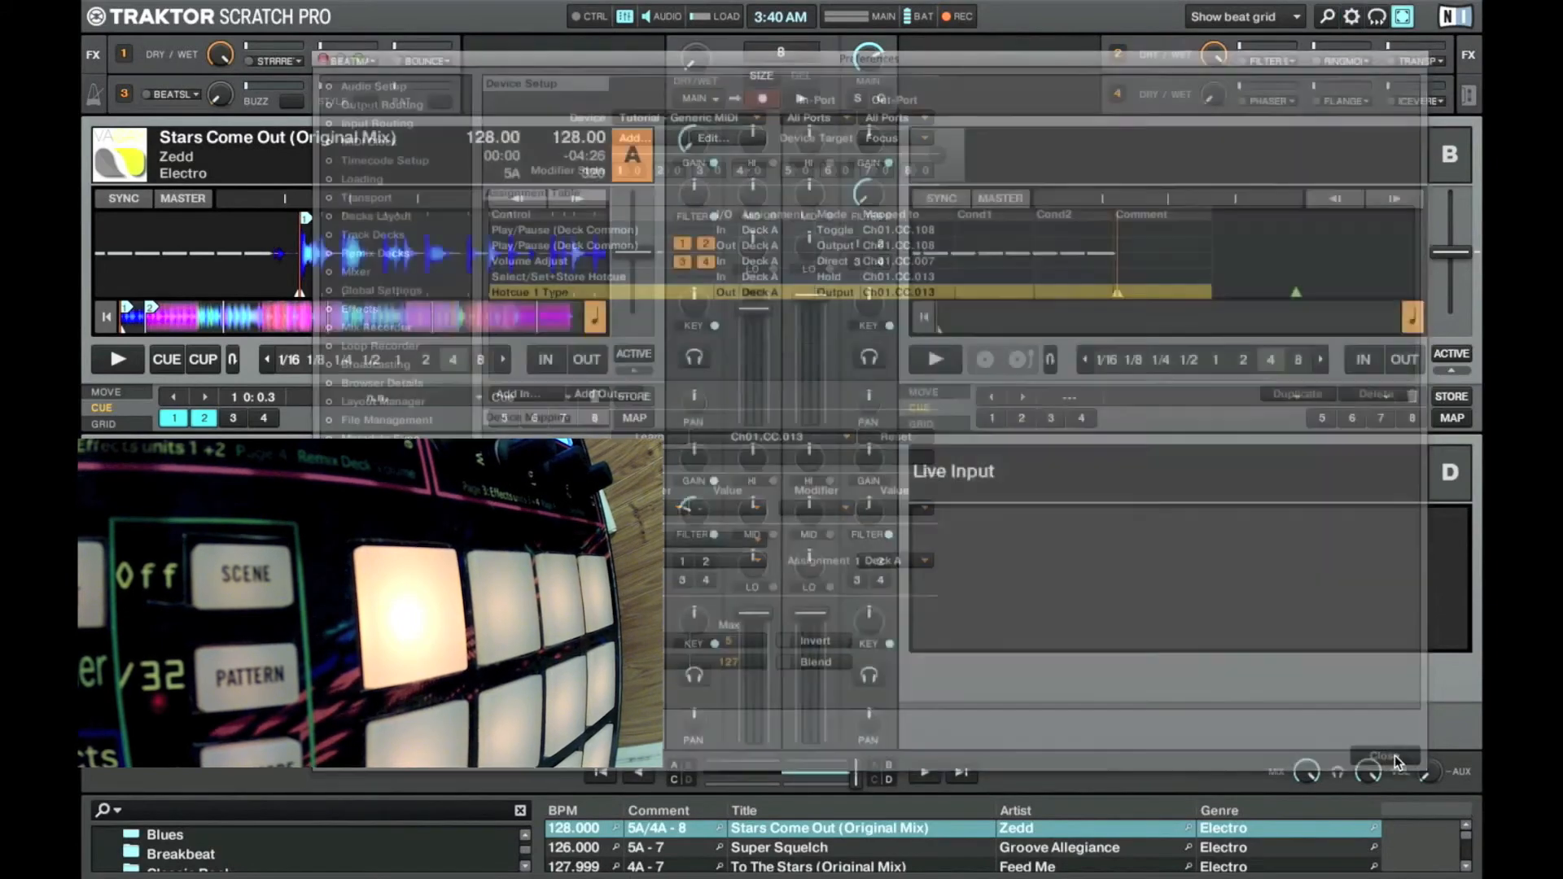
{"action": "left_click", "coordinate": [596, 397]}
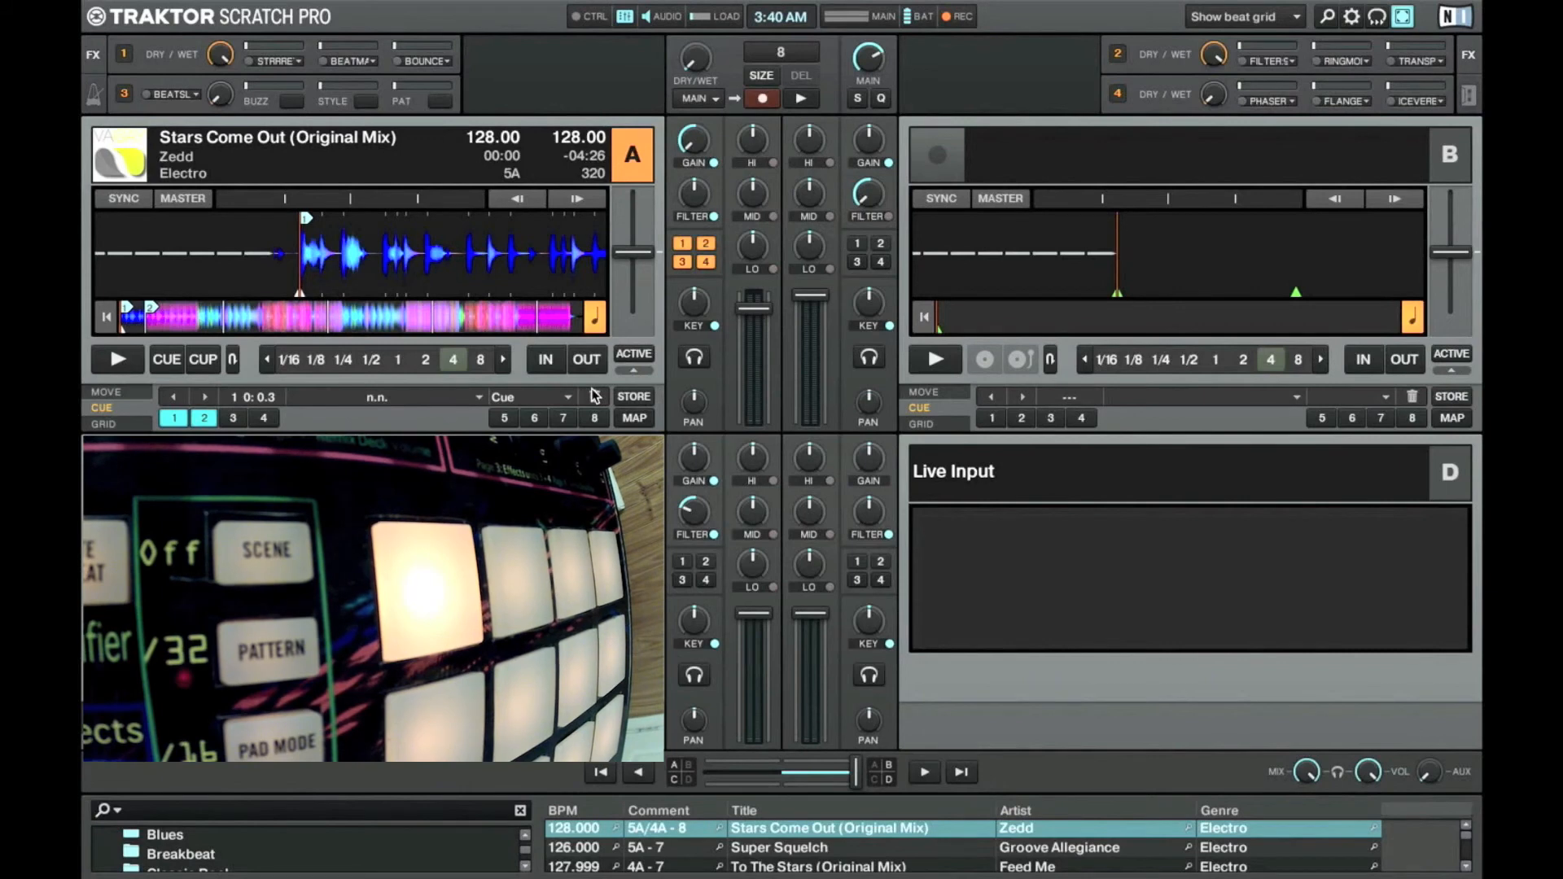
Reopen Traktor's Preferences, switch to Controller Editor and label the Note Repeat button "Mod"
{"action": "left_click", "coordinate": [1351, 18]}
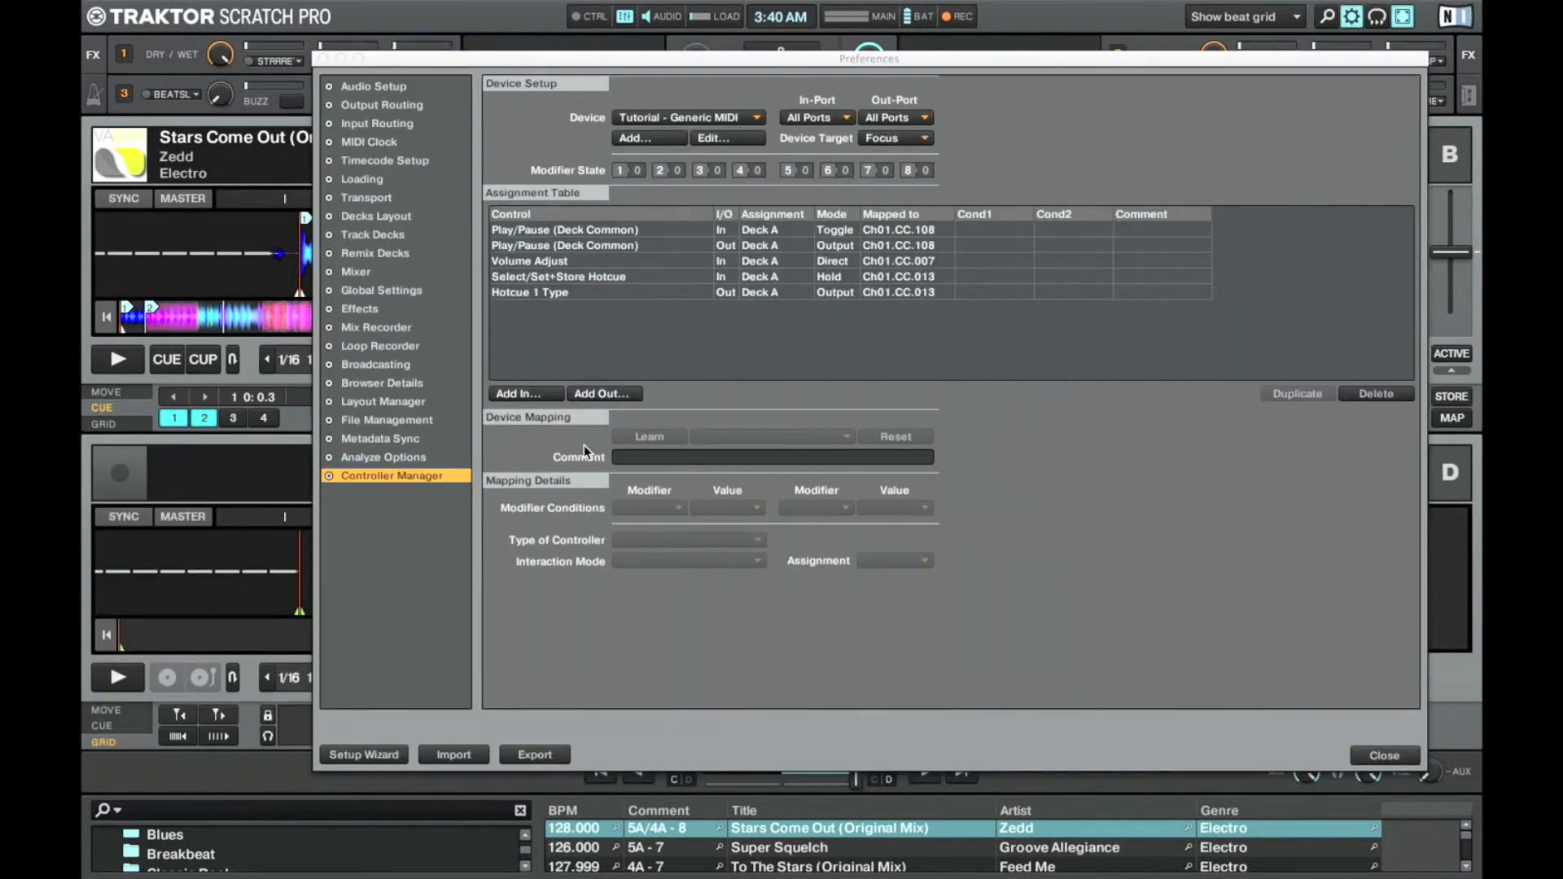
{"action": "key", "text": "super+Tab"}
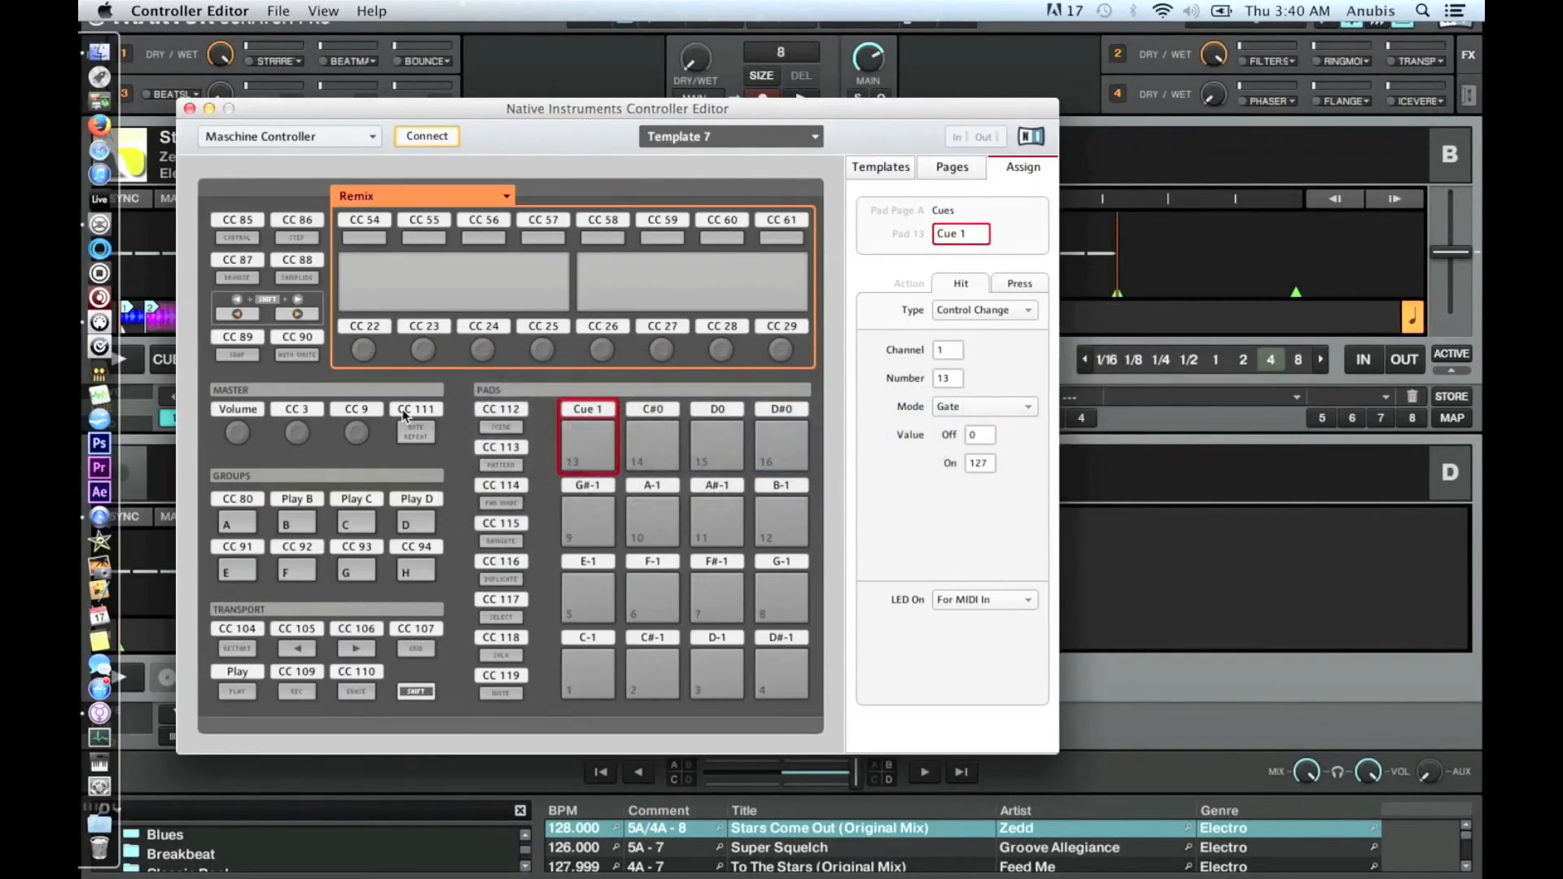
{"action": "left_click", "coordinate": [413, 412]}
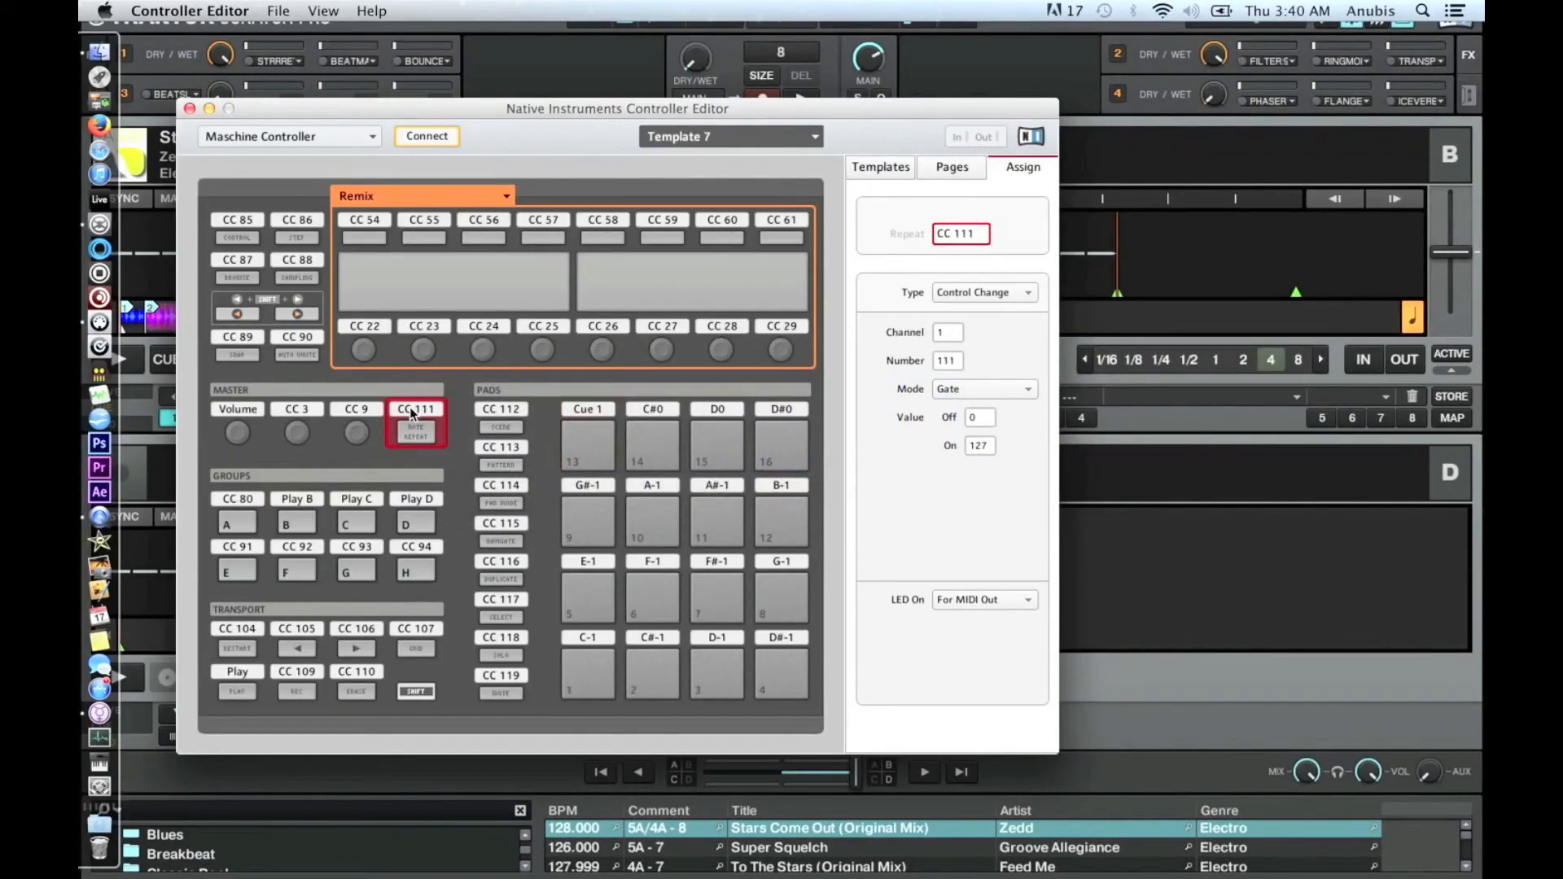
{"action": "type", "text": "Mod"}
Keep the Mod button in Gate mode and choose For MIDI Out as its LED setting
{"action": "left_click", "coordinate": [988, 390]}
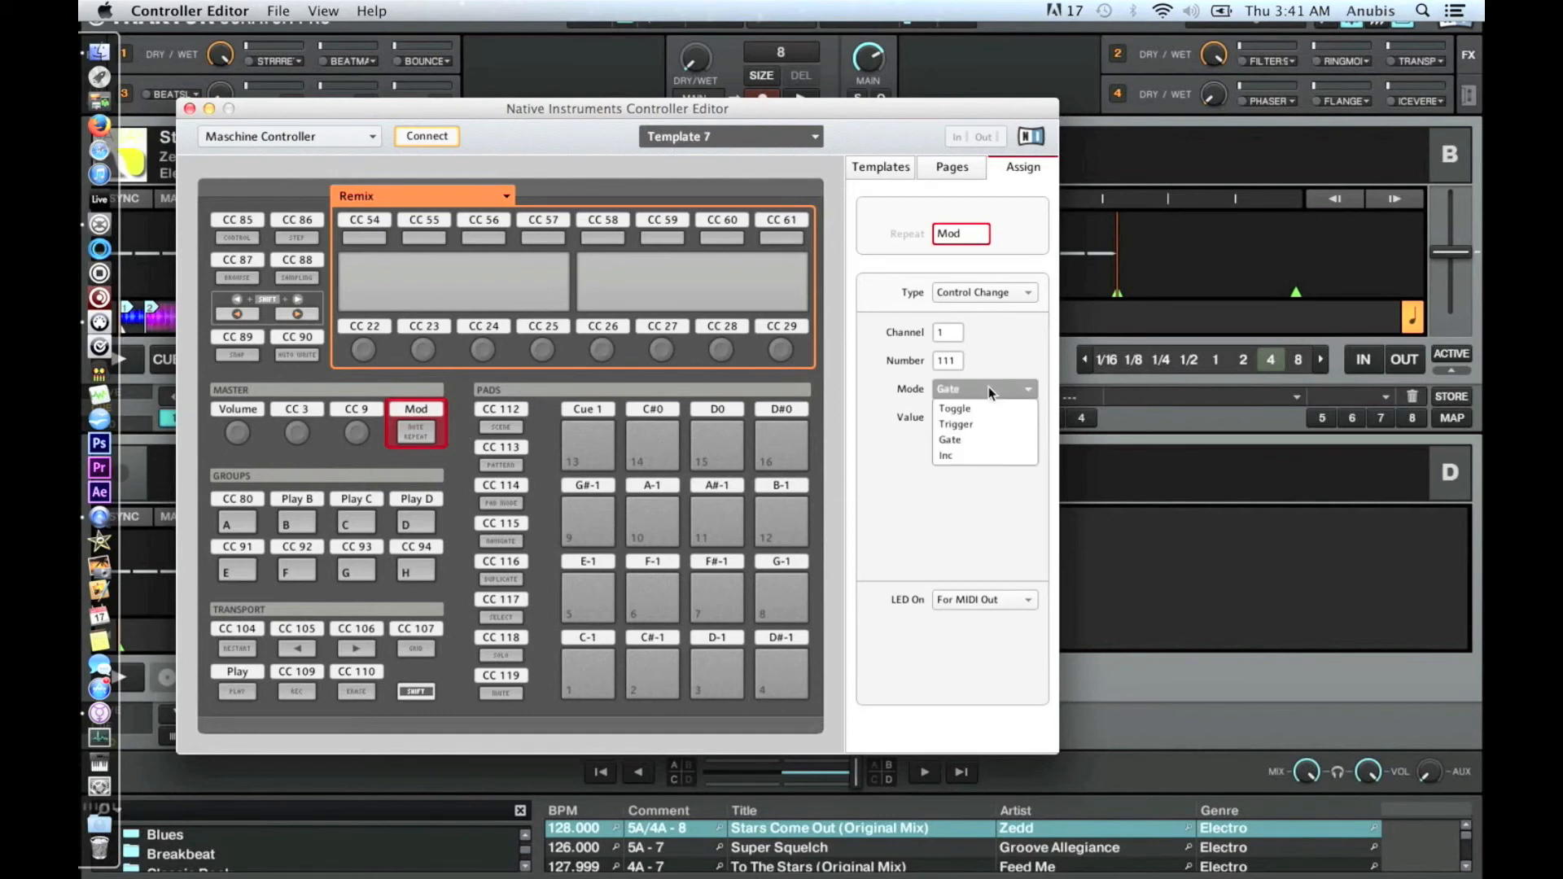
{"action": "left_click", "coordinate": [1023, 342]}
{"action": "left_click", "coordinate": [1009, 599]}
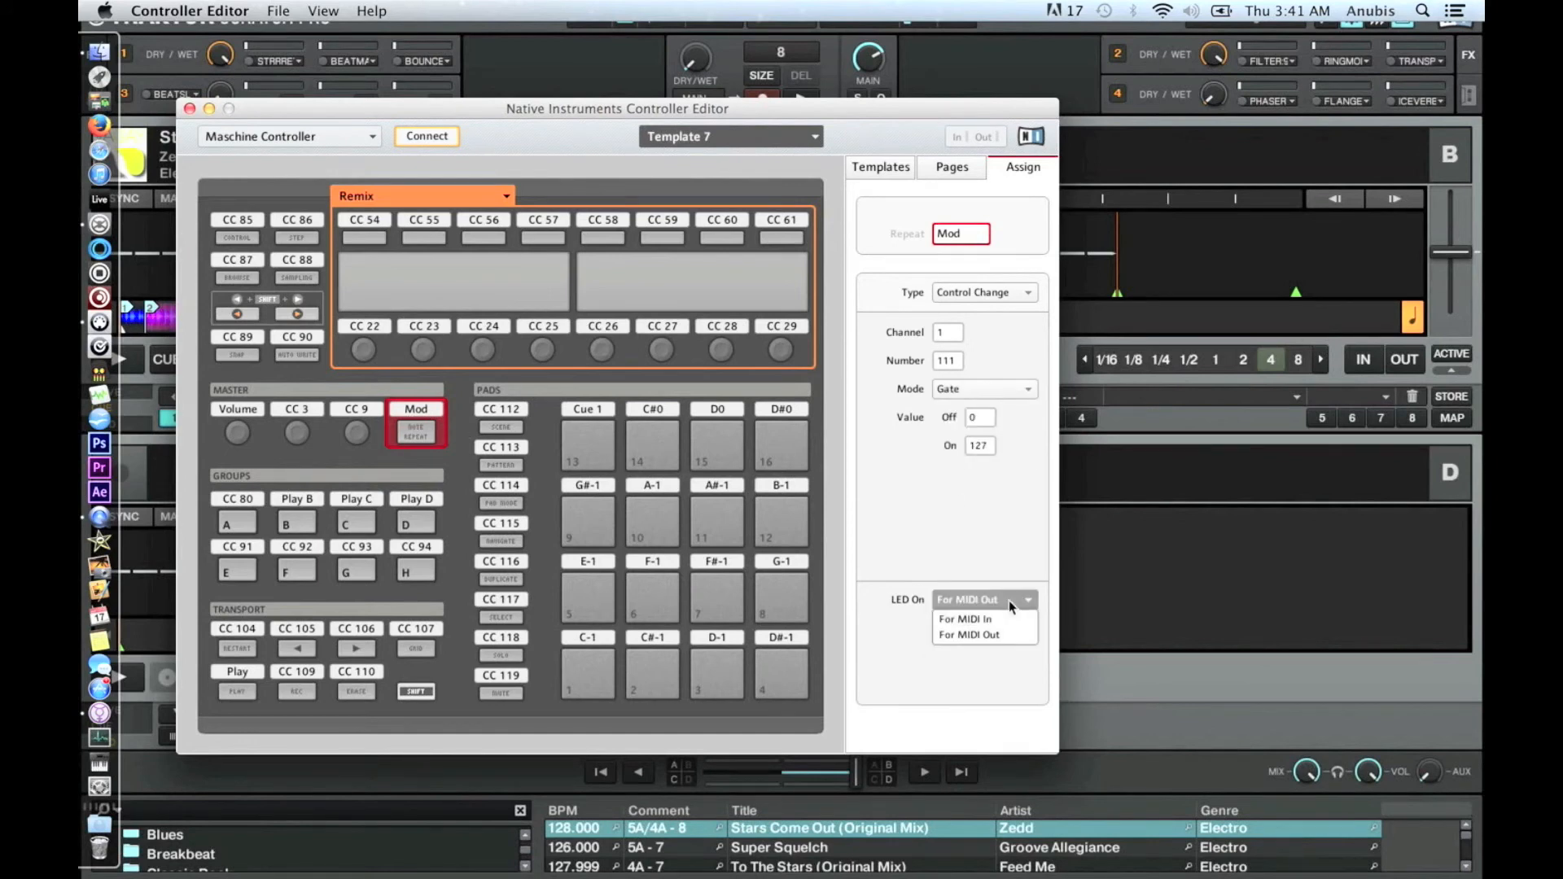
{"action": "left_click", "coordinate": [1000, 630]}
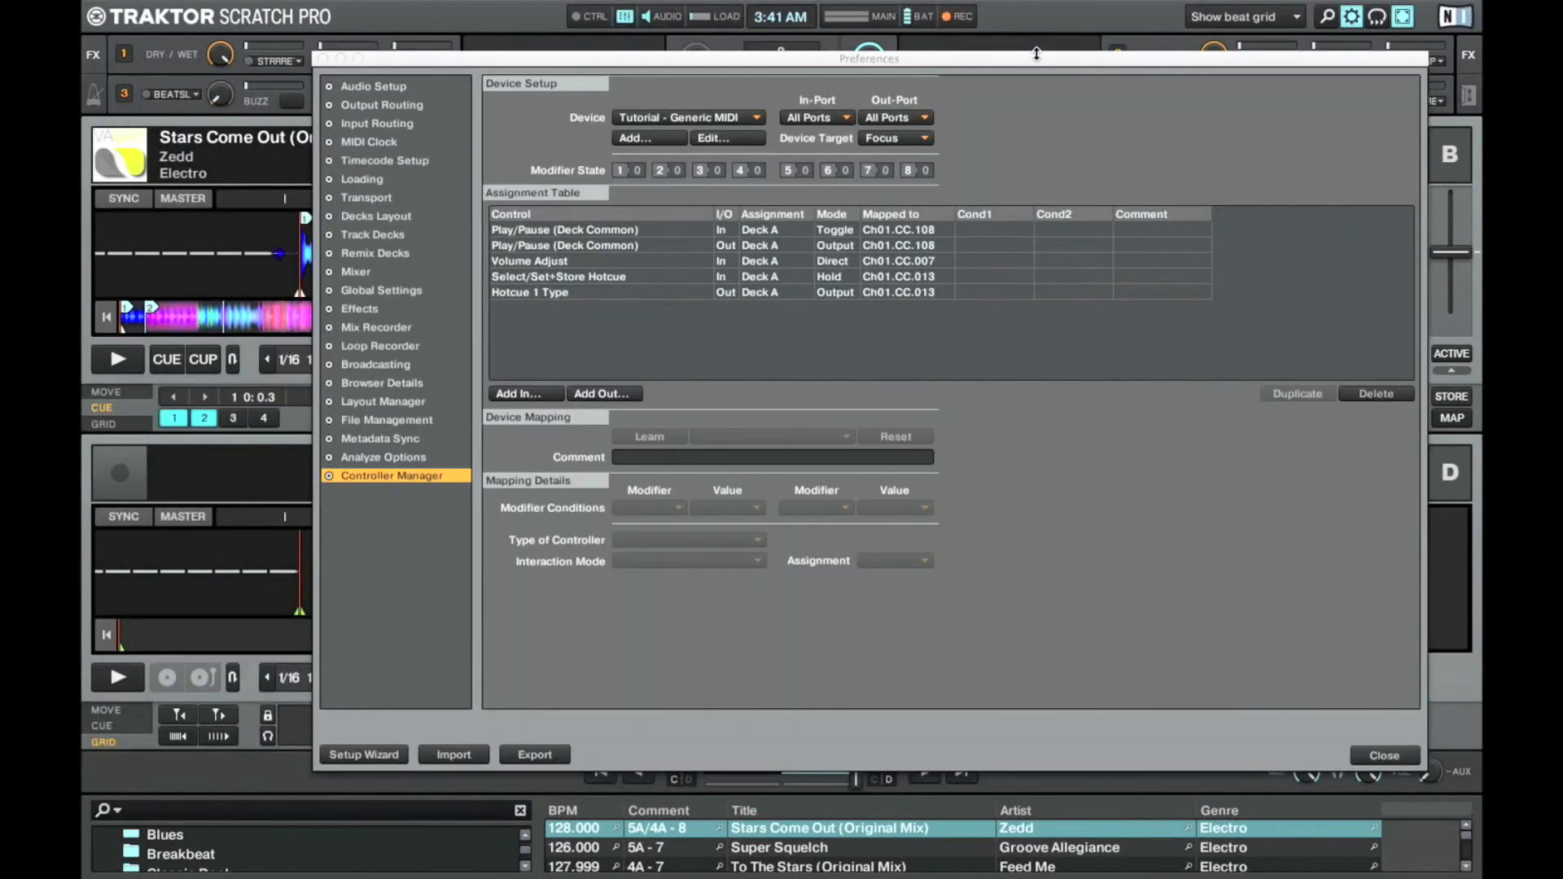
Add a Modifier #1 input to the Generic MIDI device in Traktor and learn Ch01.CC.111 for it
{"action": "left_click", "coordinate": [525, 393]}
{"action": "mouse_move", "coordinate": [556, 574]}
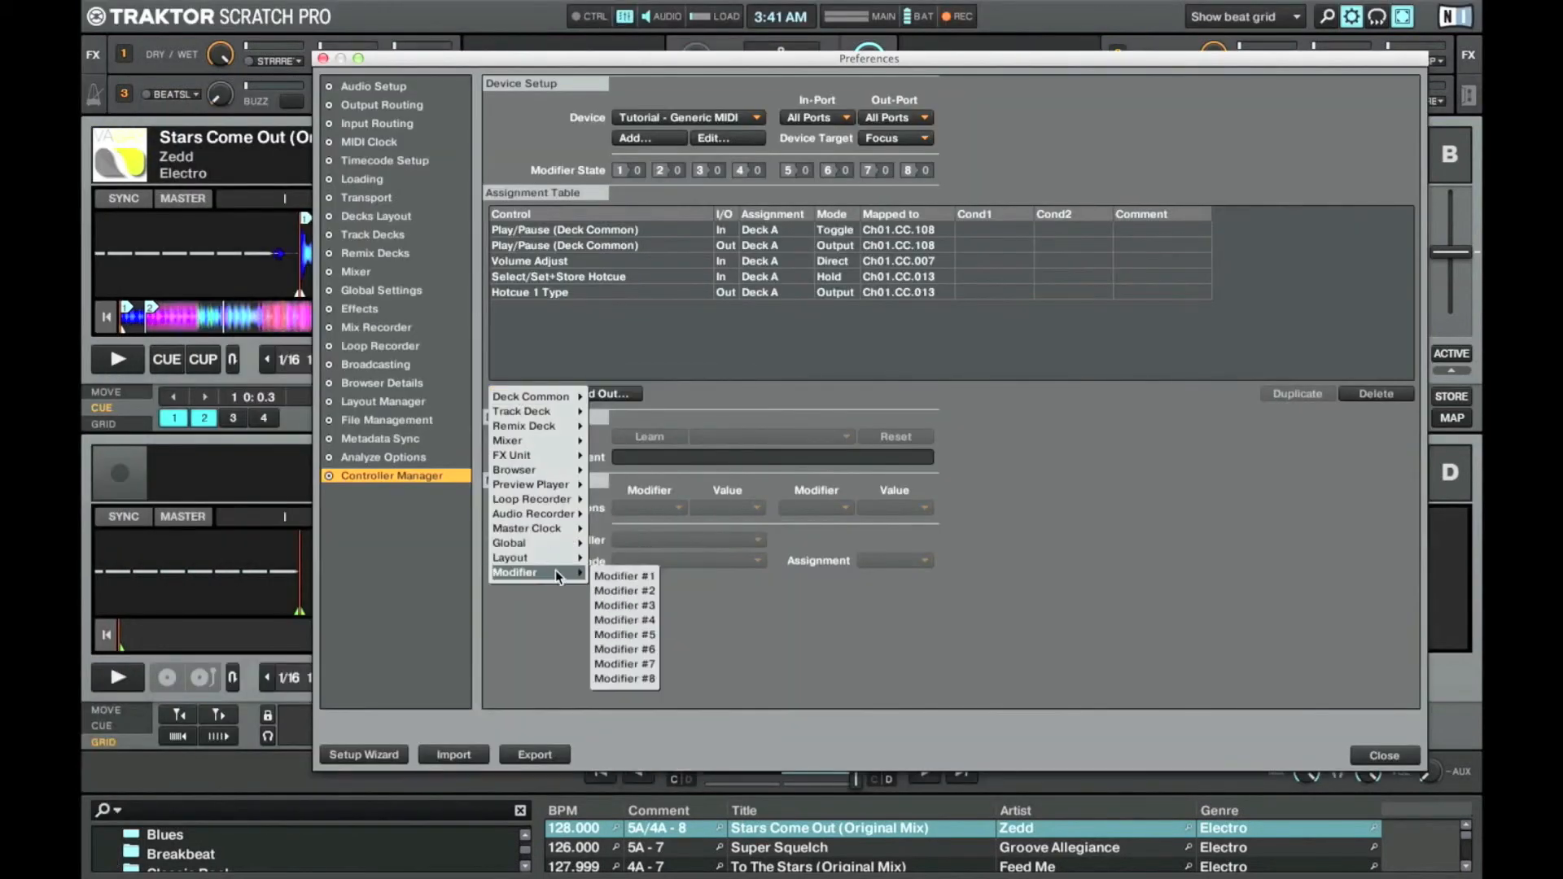
{"action": "left_click", "coordinate": [622, 576]}
{"action": "left_click", "coordinate": [674, 436]}
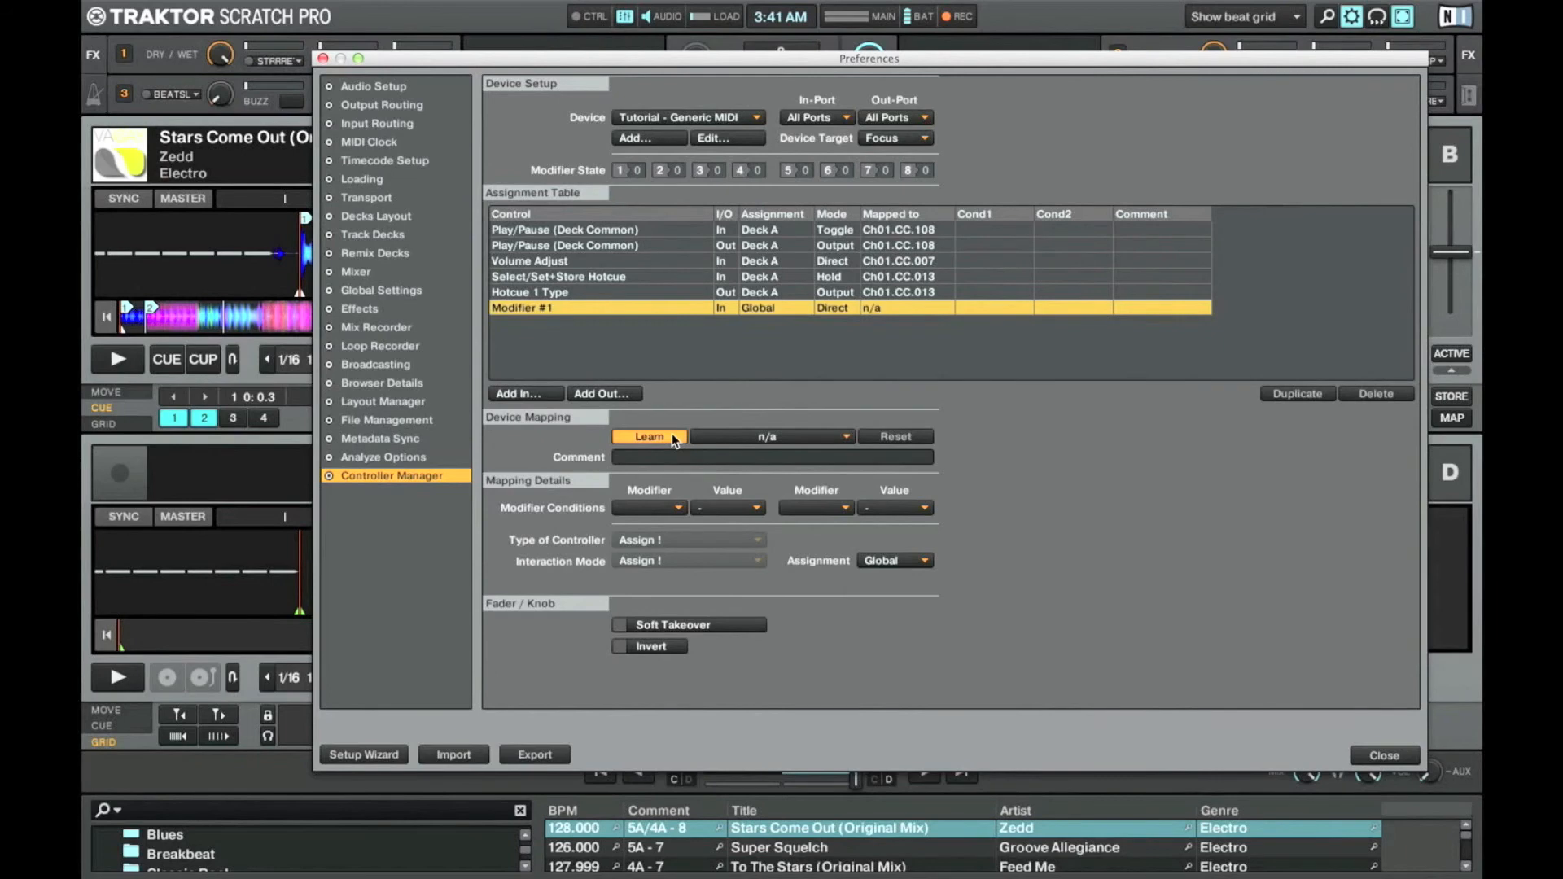
{"action": "left_click", "coordinate": [671, 433]}
Make the Modifier #1 input a Button in Hold mode that sets the value to 1
{"action": "left_click", "coordinate": [663, 544]}
{"action": "left_click", "coordinate": [664, 544]}
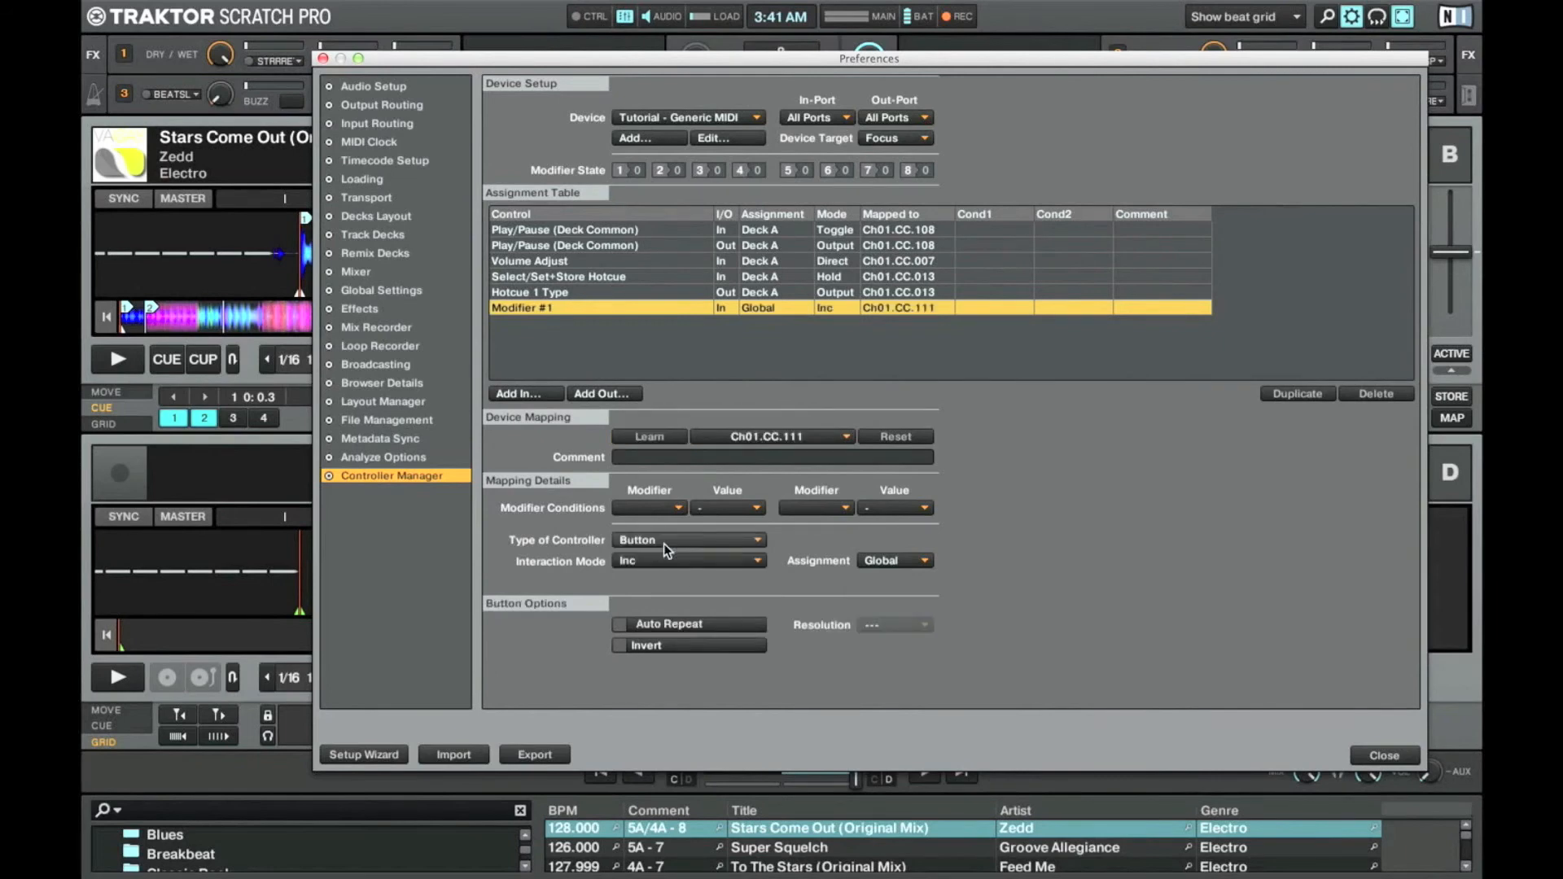
{"action": "left_click", "coordinate": [690, 560]}
{"action": "left_click", "coordinate": [637, 565]}
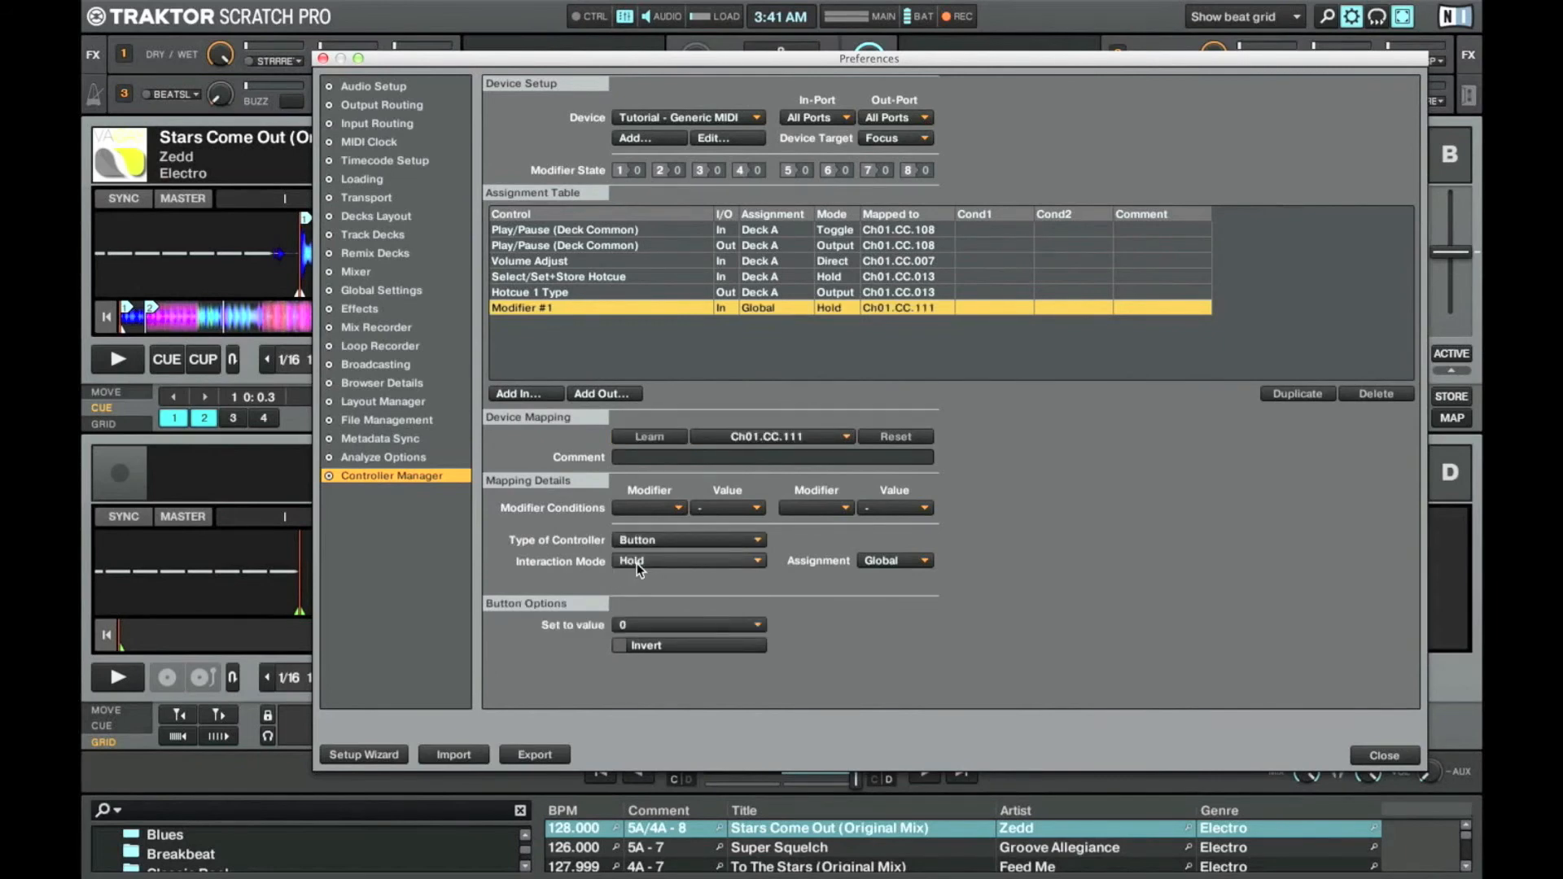
{"action": "left_click", "coordinate": [667, 628]}
{"action": "left_click", "coordinate": [624, 643]}
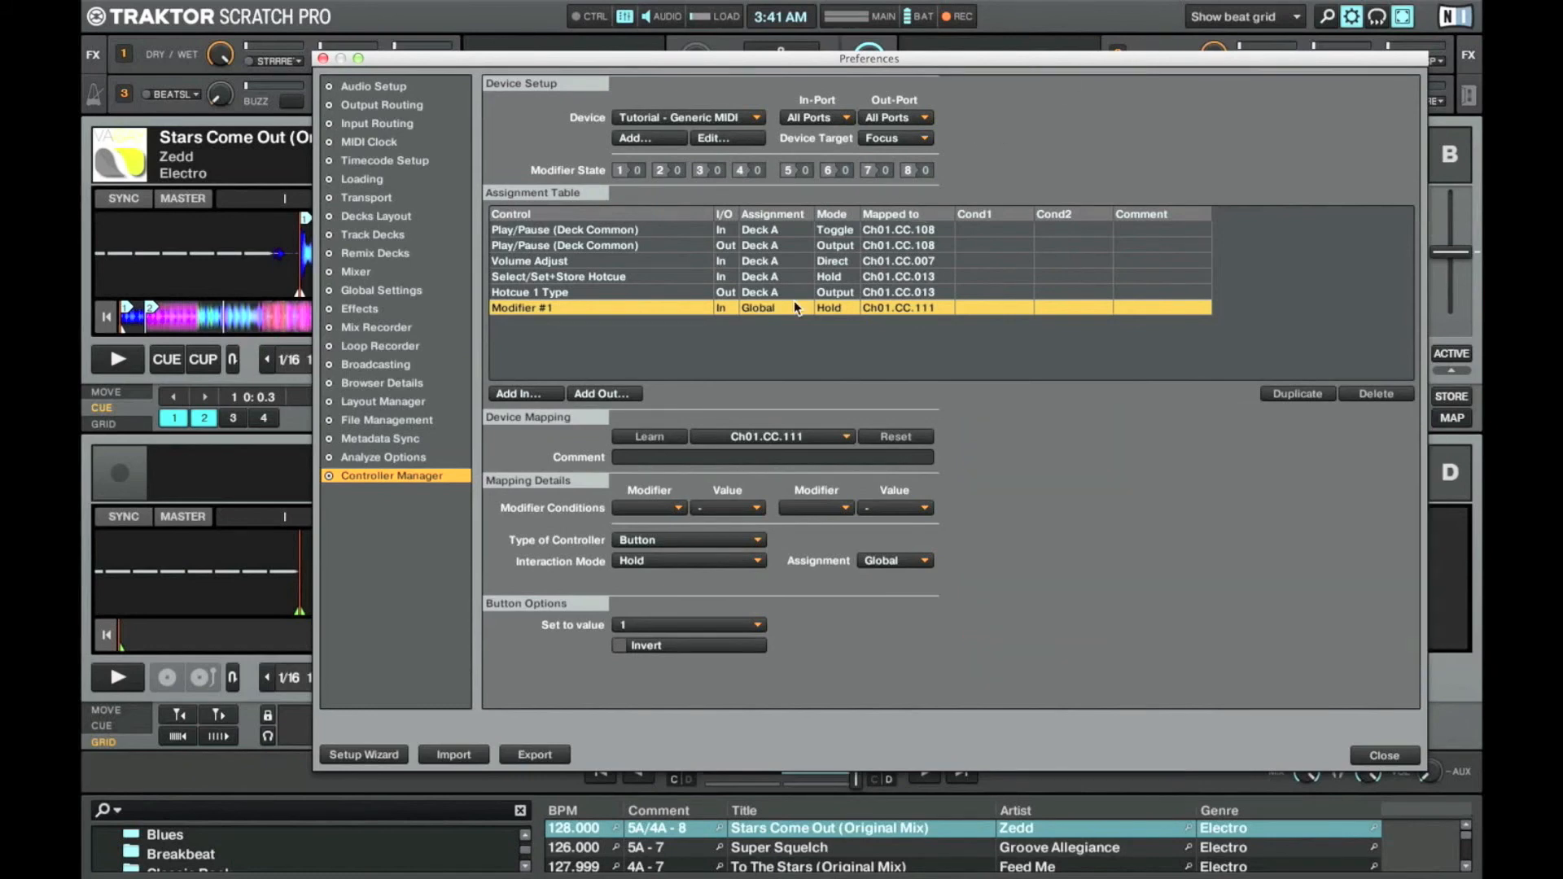
Give the Select/Set+Store Hotcue mapping the modifier condition M1 = 0
{"action": "left_click", "coordinate": [624, 277]}
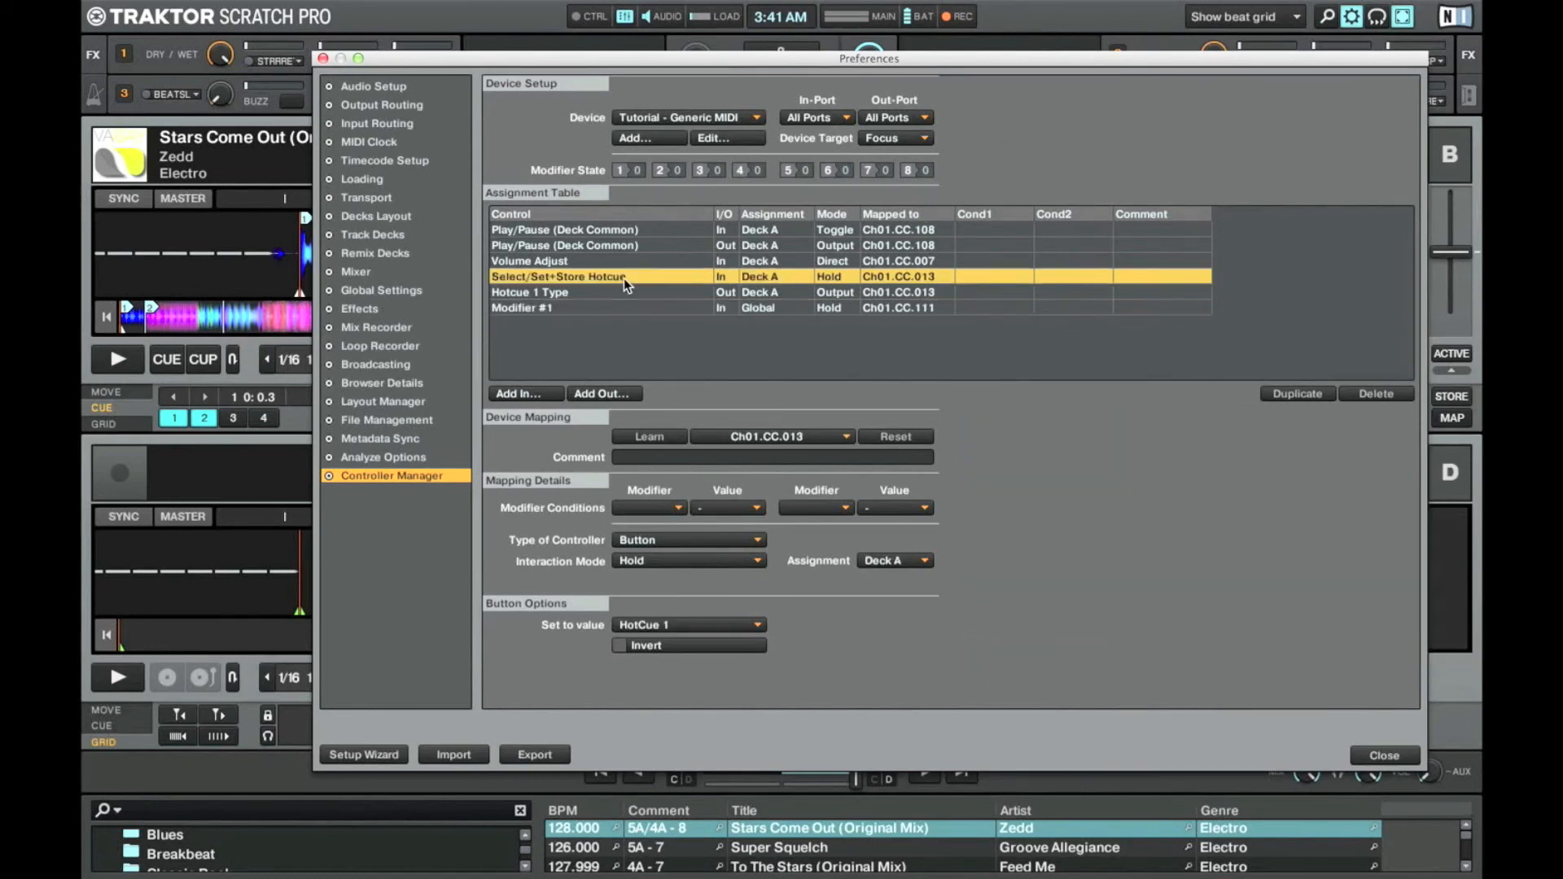
{"action": "left_click", "coordinate": [666, 508]}
{"action": "left_click", "coordinate": [643, 383]}
Add a Delete Hotcue input from the Track Deck cue controls and learn Ch01.CC.013 for it
{"action": "left_click", "coordinate": [533, 395]}
{"action": "mouse_move", "coordinate": [558, 409]}
{"action": "mouse_move", "coordinate": [611, 417]}
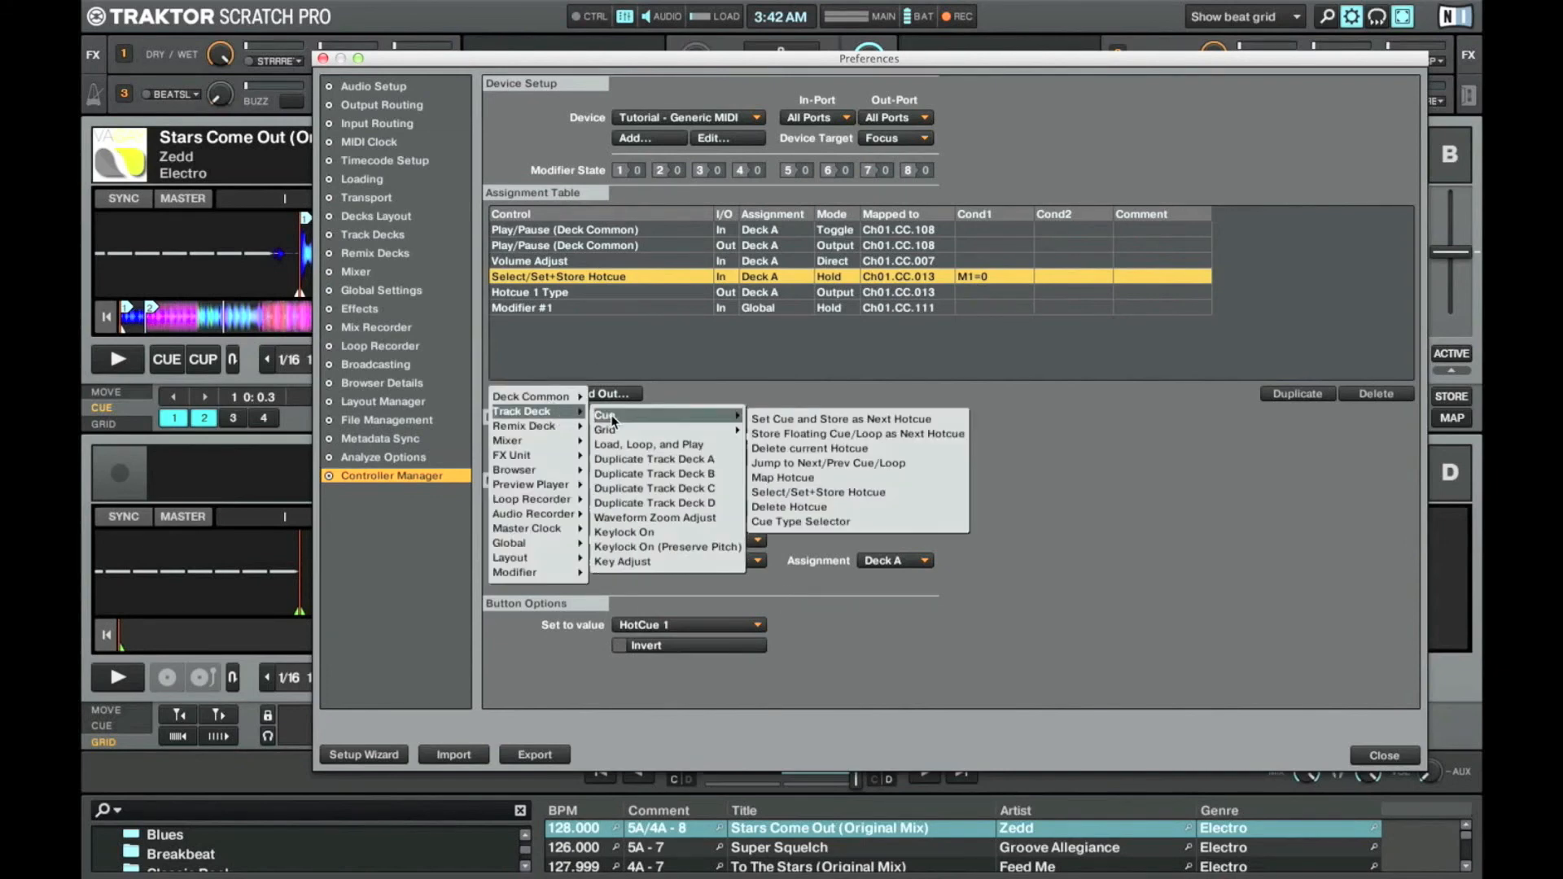
{"action": "left_click", "coordinate": [848, 506]}
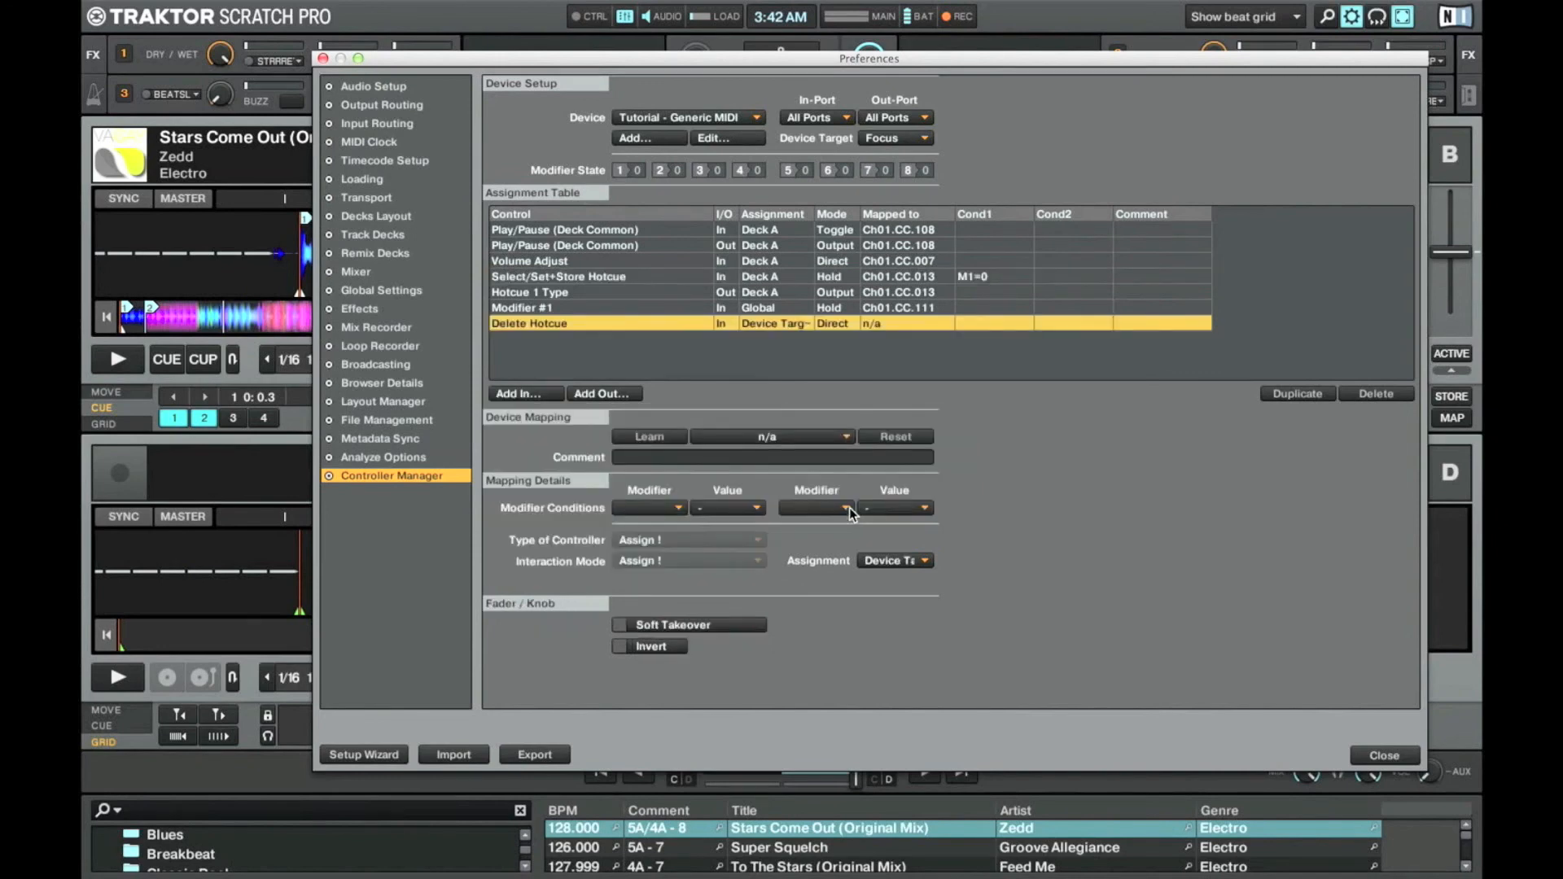
{"action": "left_click", "coordinate": [653, 435]}
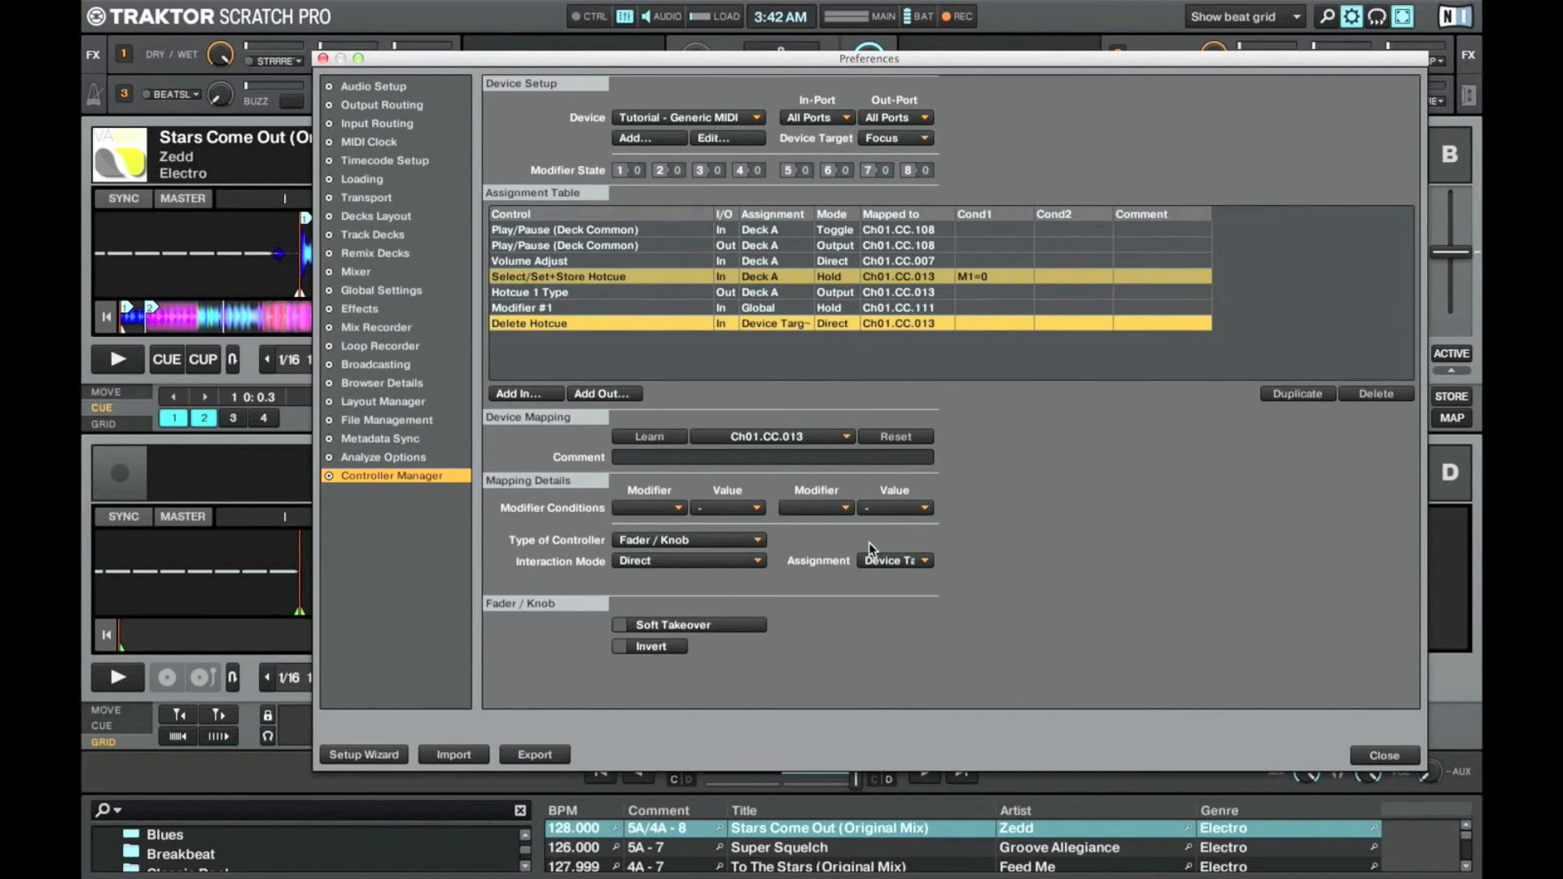
Assign the Delete Hotcue input to Deck A as a Button in Direct mode set to HotCue 1
{"action": "left_click", "coordinate": [895, 564]}
{"action": "left_click", "coordinate": [883, 578]}
{"action": "left_click", "coordinate": [682, 540]}
{"action": "left_click", "coordinate": [682, 543]}
{"action": "left_click", "coordinate": [665, 562]}
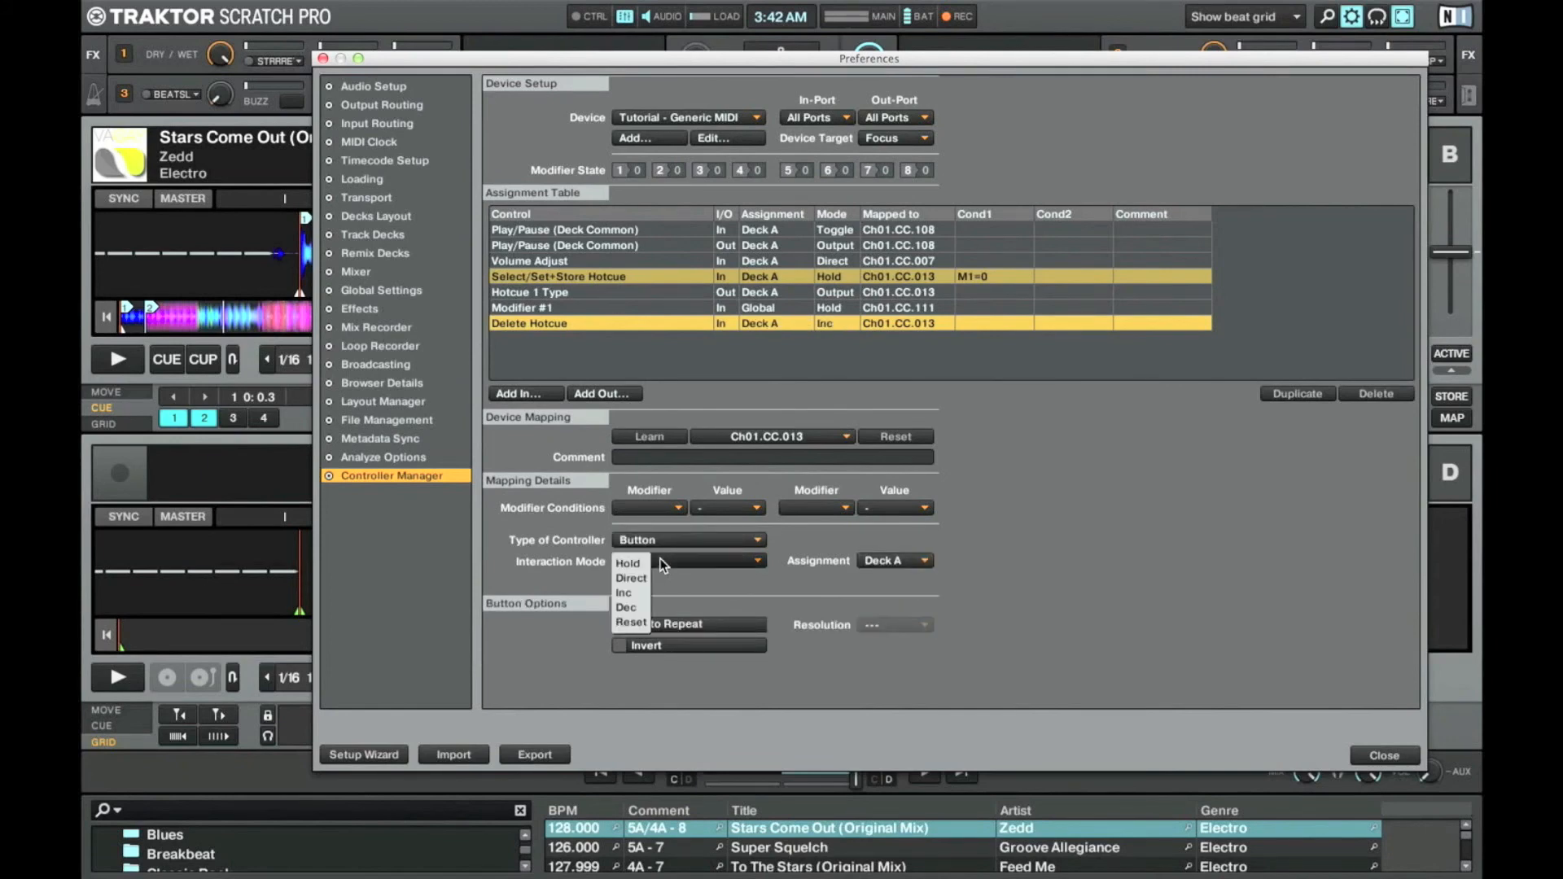
{"action": "left_click", "coordinate": [643, 578]}
{"action": "left_click", "coordinate": [645, 624]}
{"action": "left_click", "coordinate": [649, 641]}
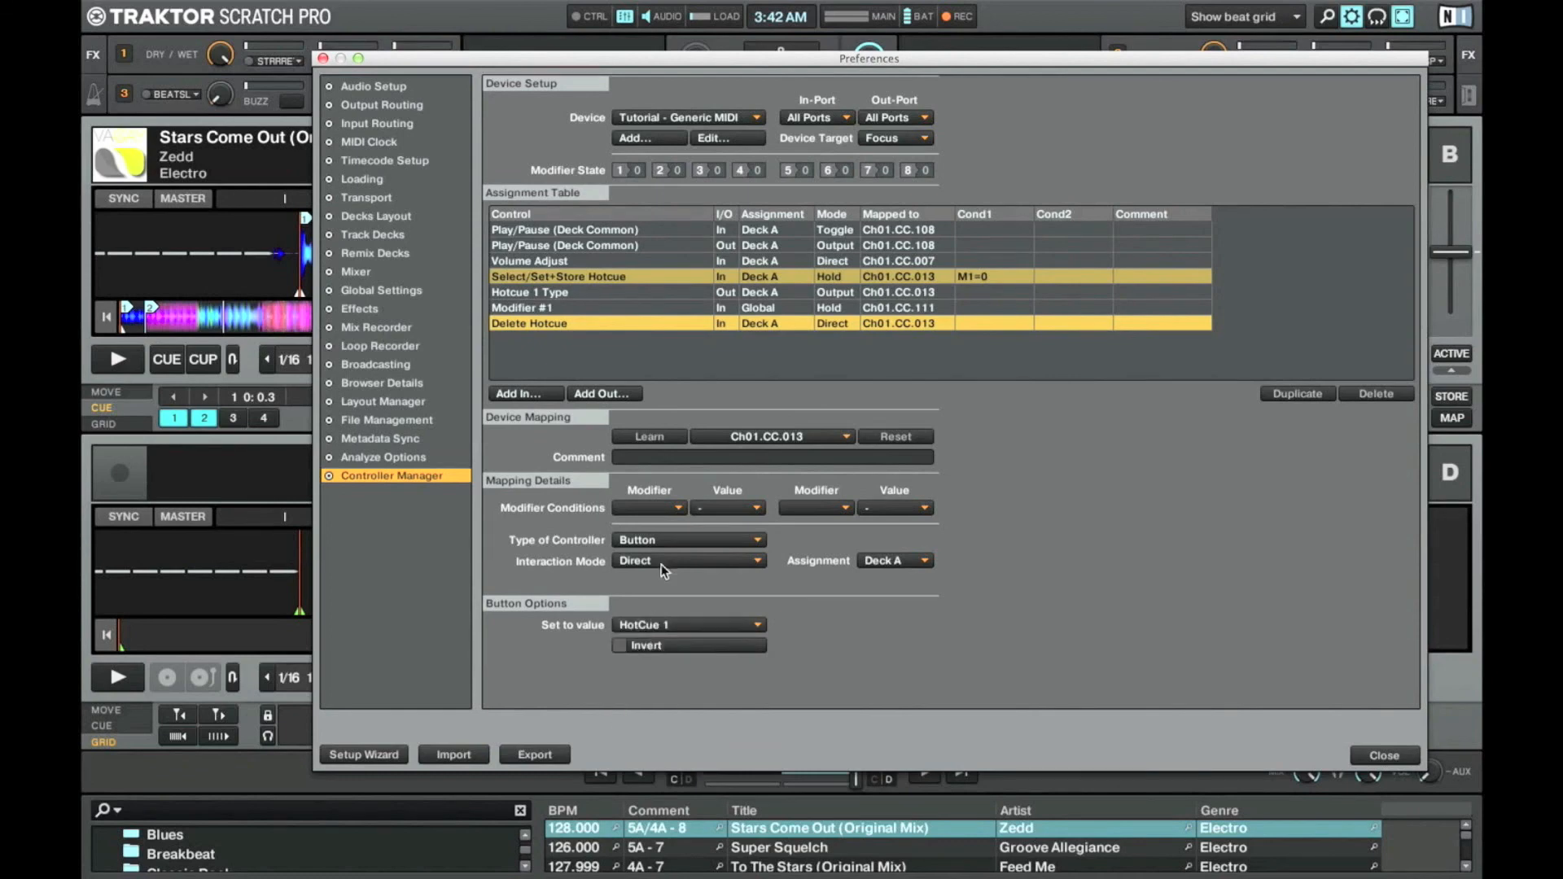
Give the Delete Hotcue mapping the modifier condition M1 = 1
{"action": "left_click", "coordinate": [667, 508]}
{"action": "left_click", "coordinate": [687, 382]}
{"action": "left_click", "coordinate": [721, 506]}
{"action": "left_click", "coordinate": [705, 528]}
Export the settings with the preselected categories to the Desktop as tutorial.tsi, replacing the existing file
{"action": "left_click", "coordinate": [534, 755]}
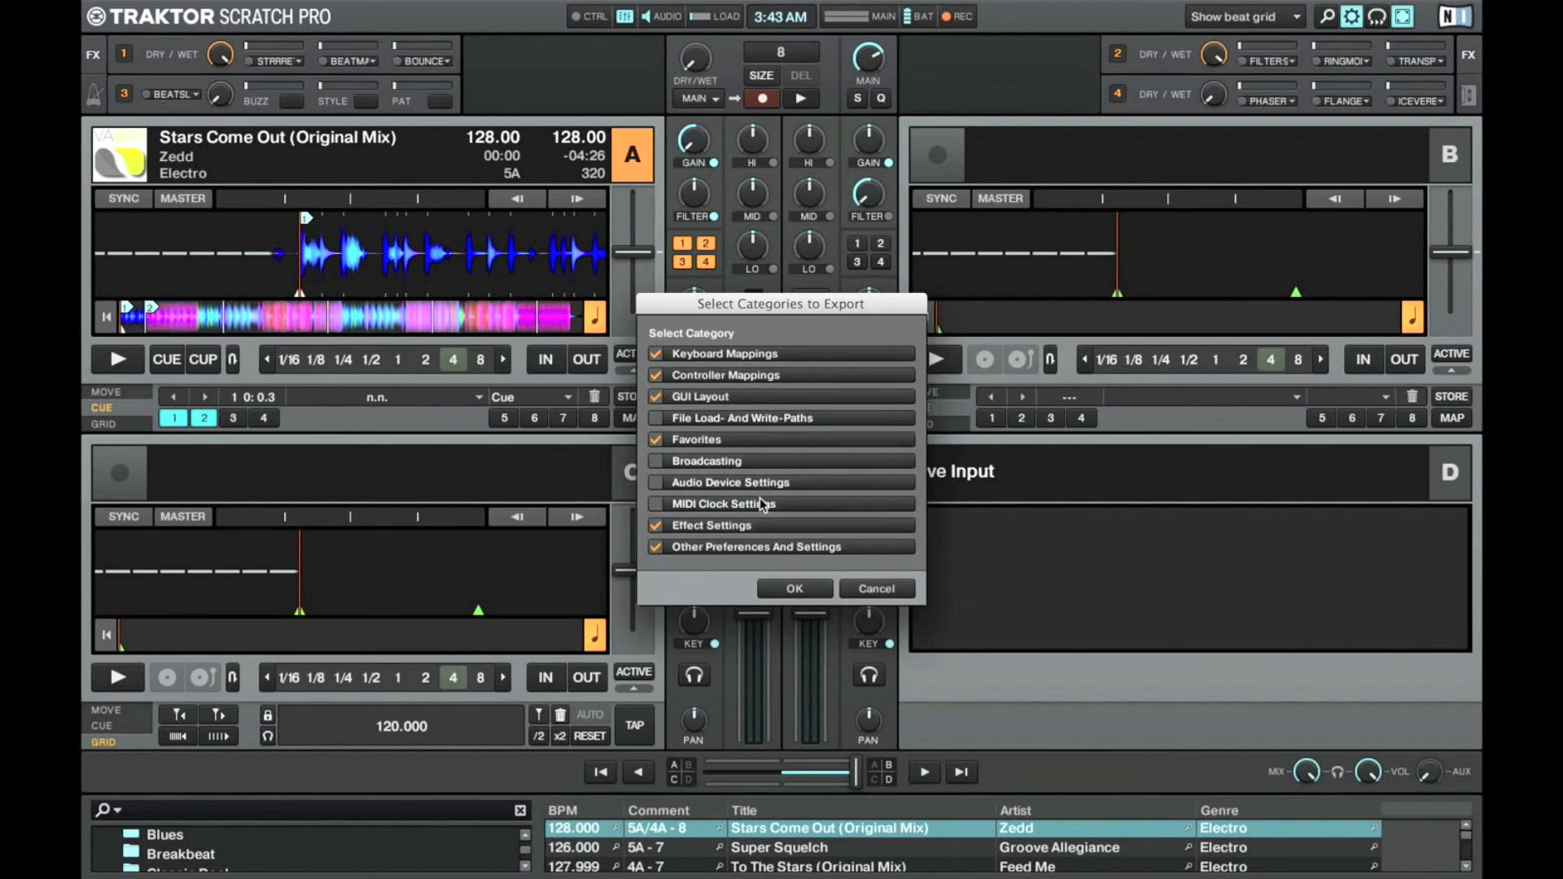
{"action": "left_click", "coordinate": [795, 588]}
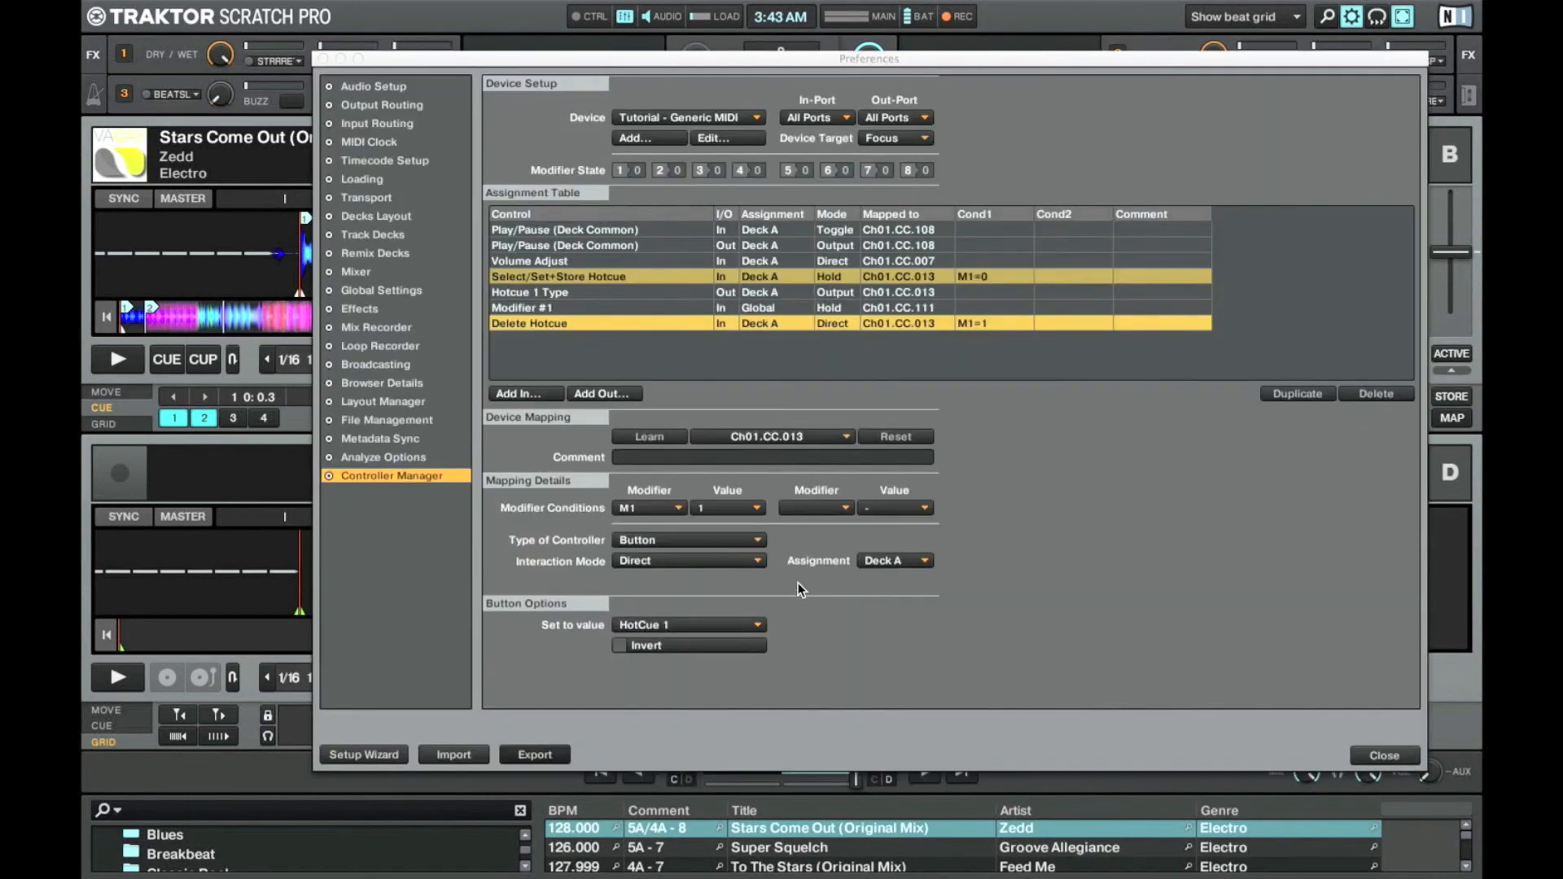
{"action": "type", "text": "tuto"}
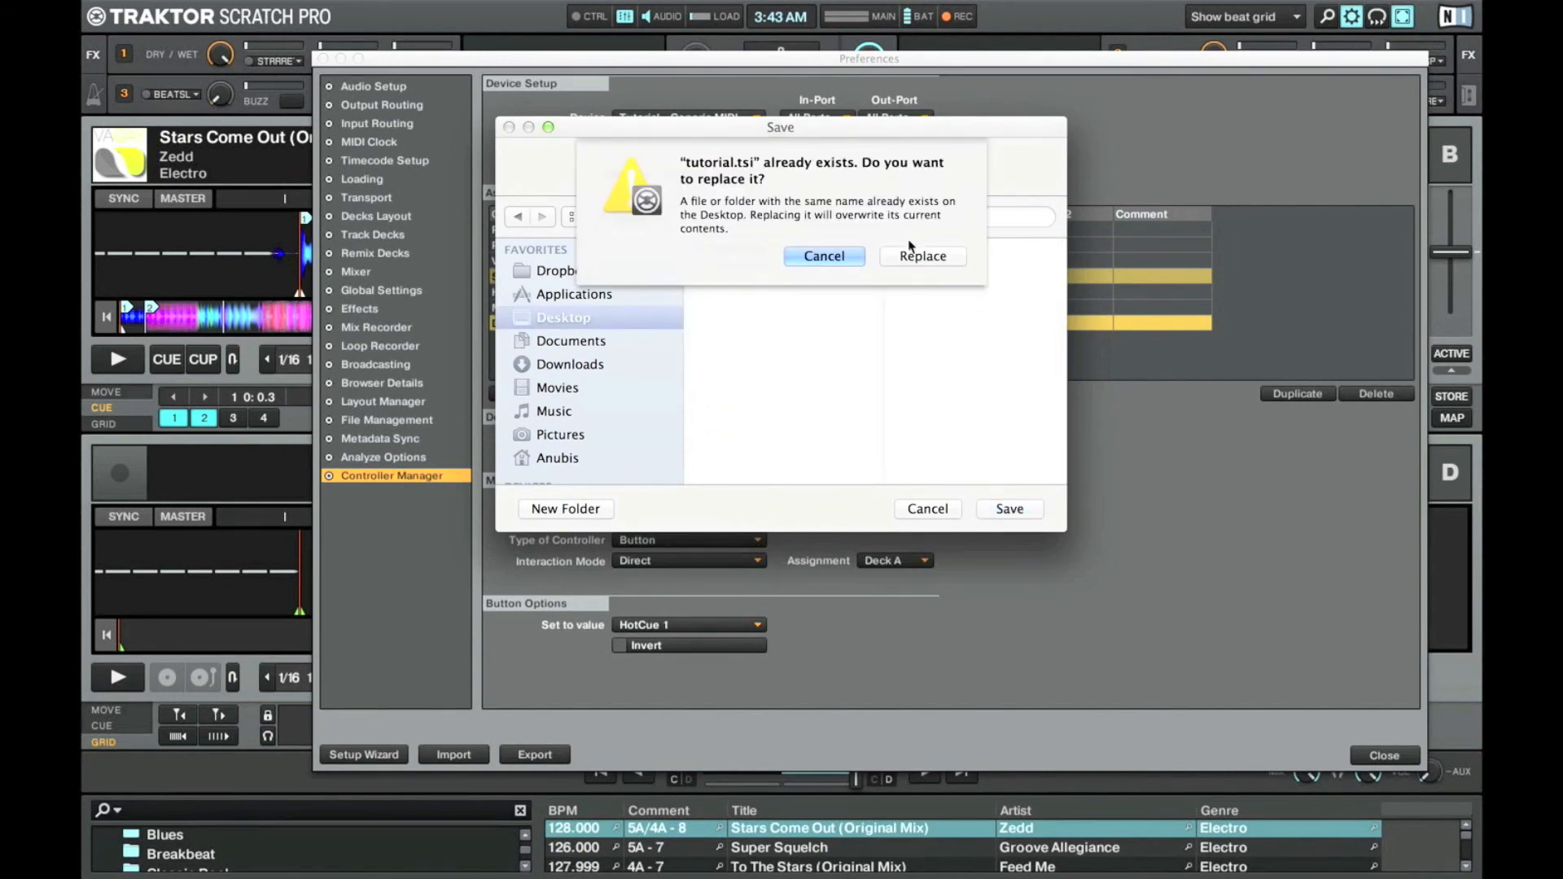
{"action": "left_click", "coordinate": [911, 253]}
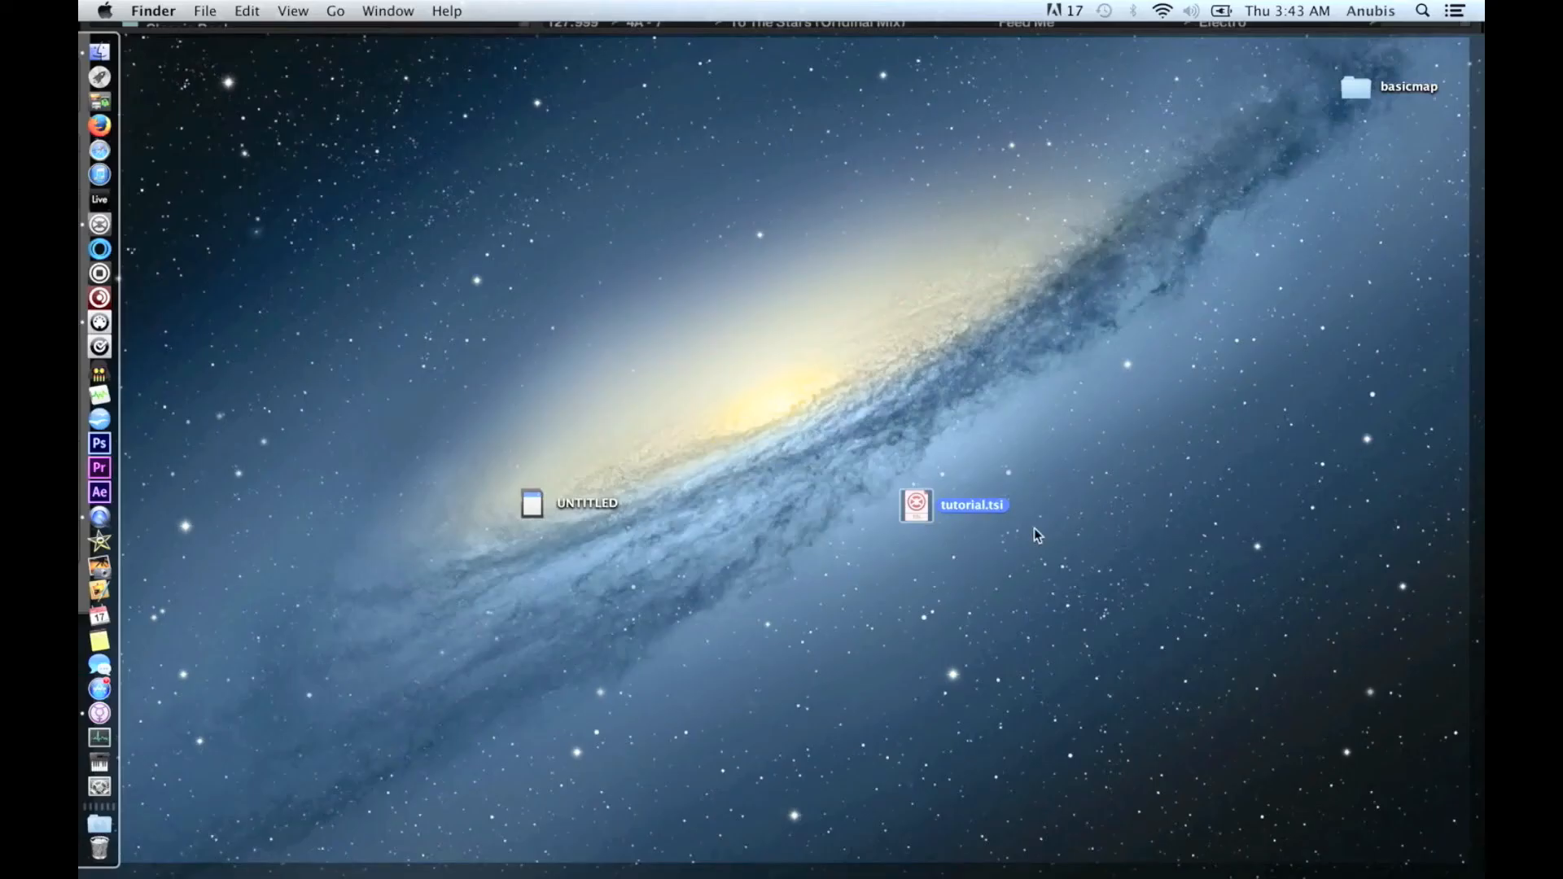